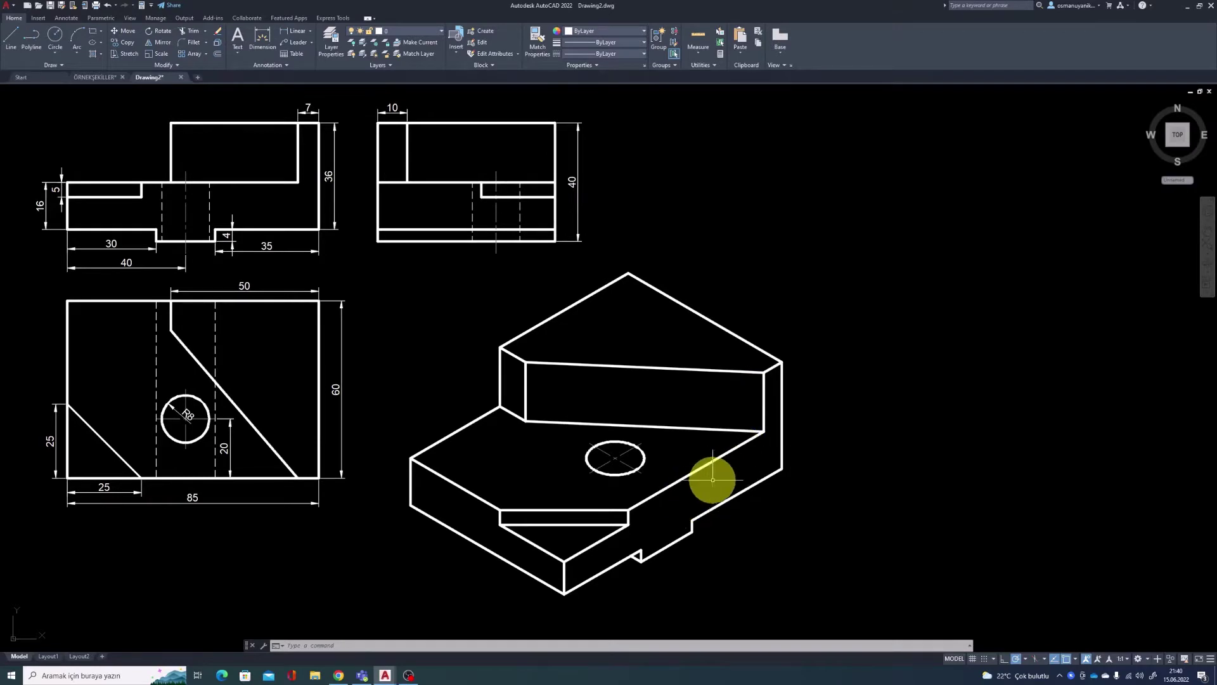
Step: Draw the final isometric edge ending at the bracket's front bottom corner
click(571, 563)
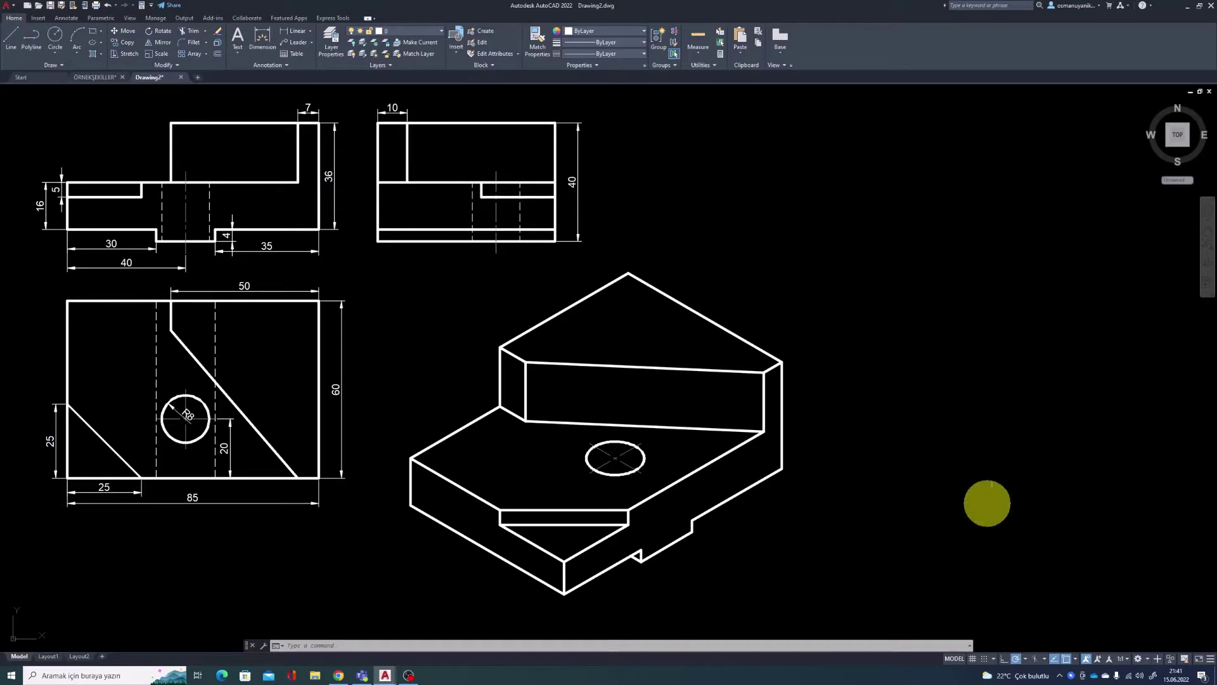
right_click(1067, 662)
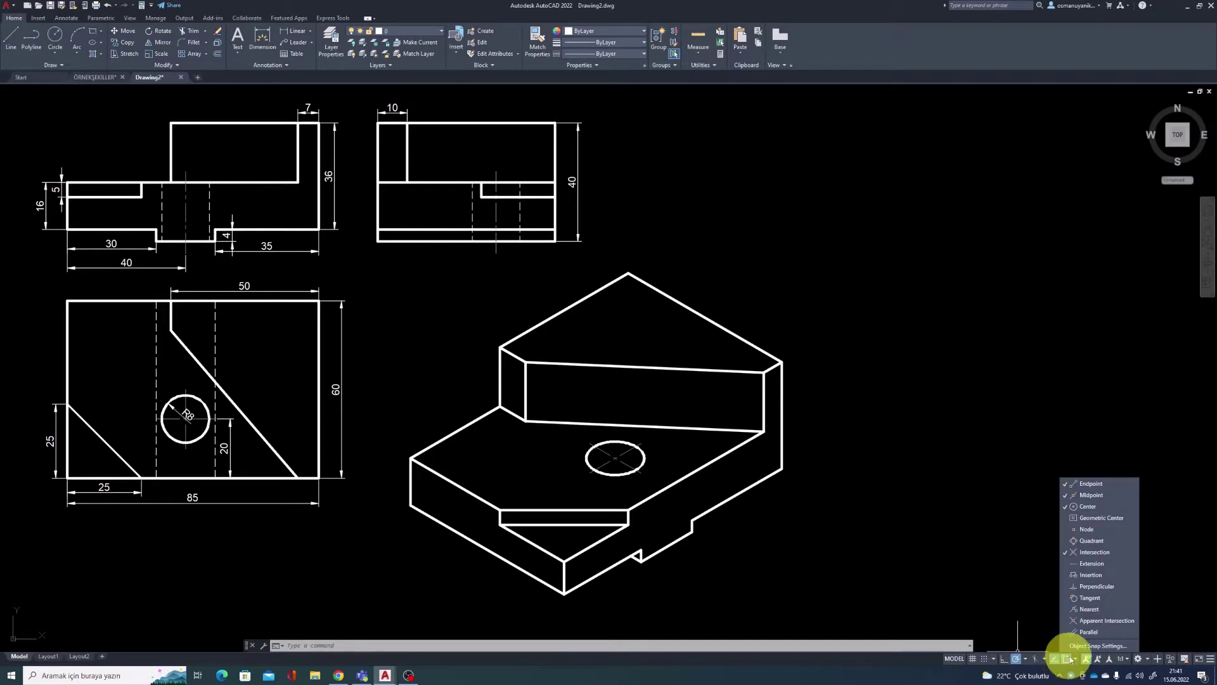
click(1076, 645)
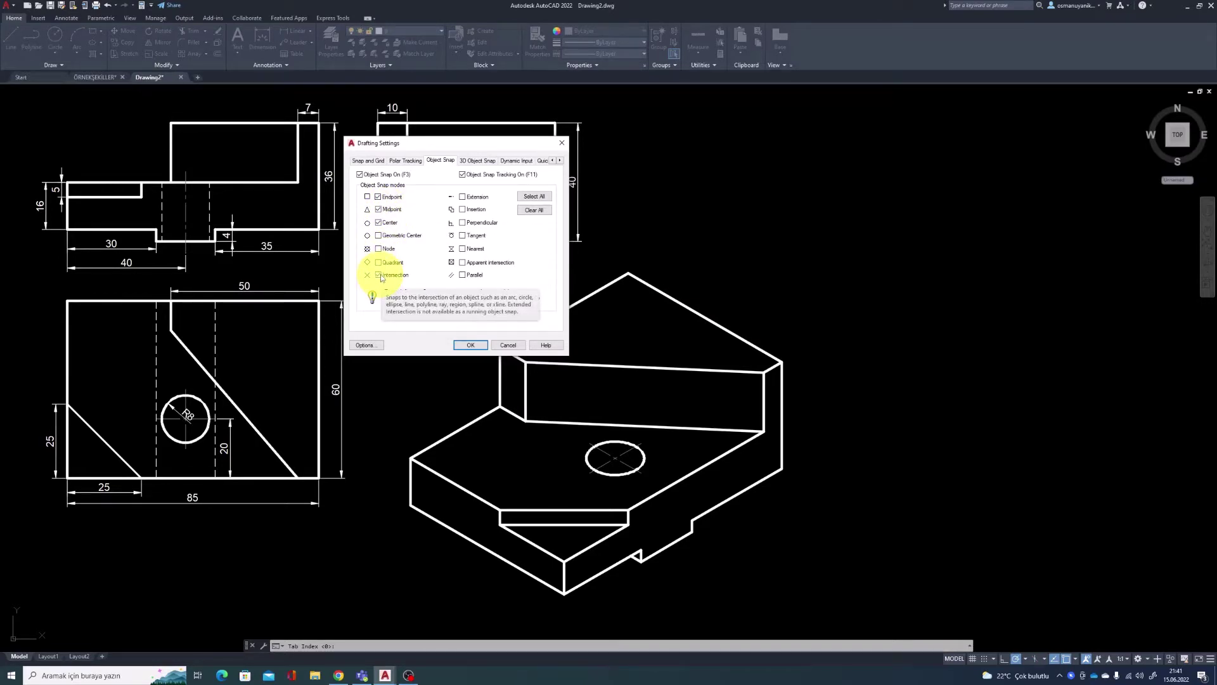
click(471, 345)
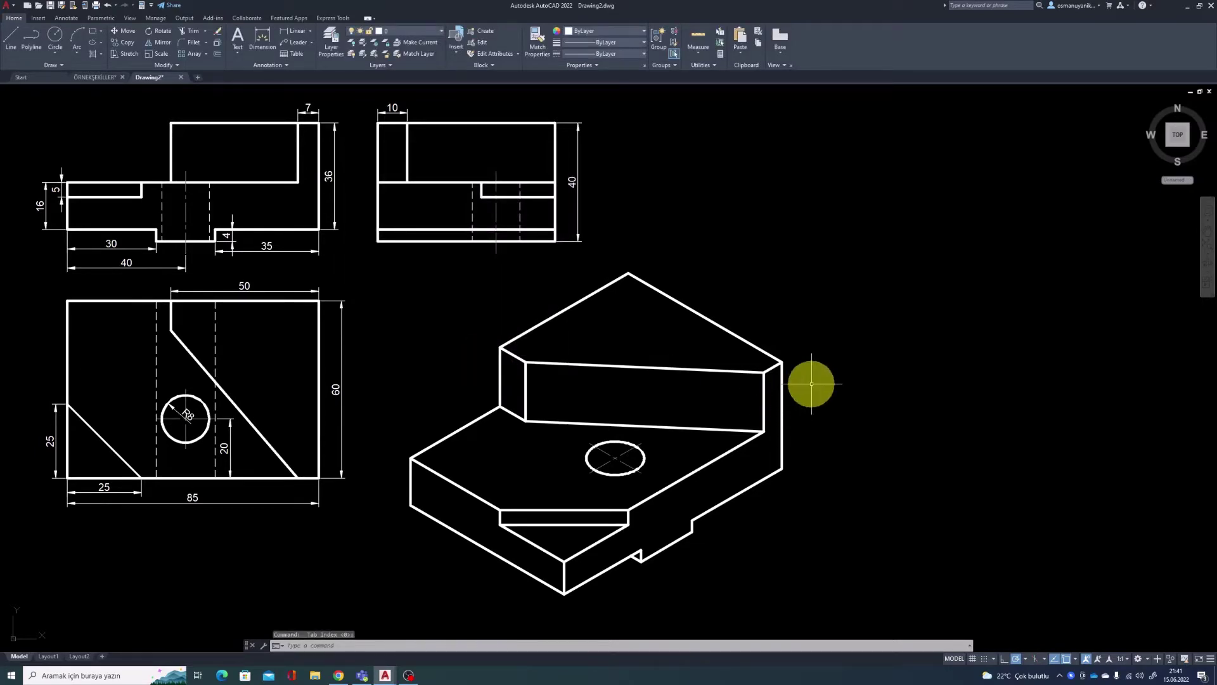
Step: Switch to an isometric ViewCube view, orbit slightly, and turn on the grid
scroll(826, 315, down, 2)
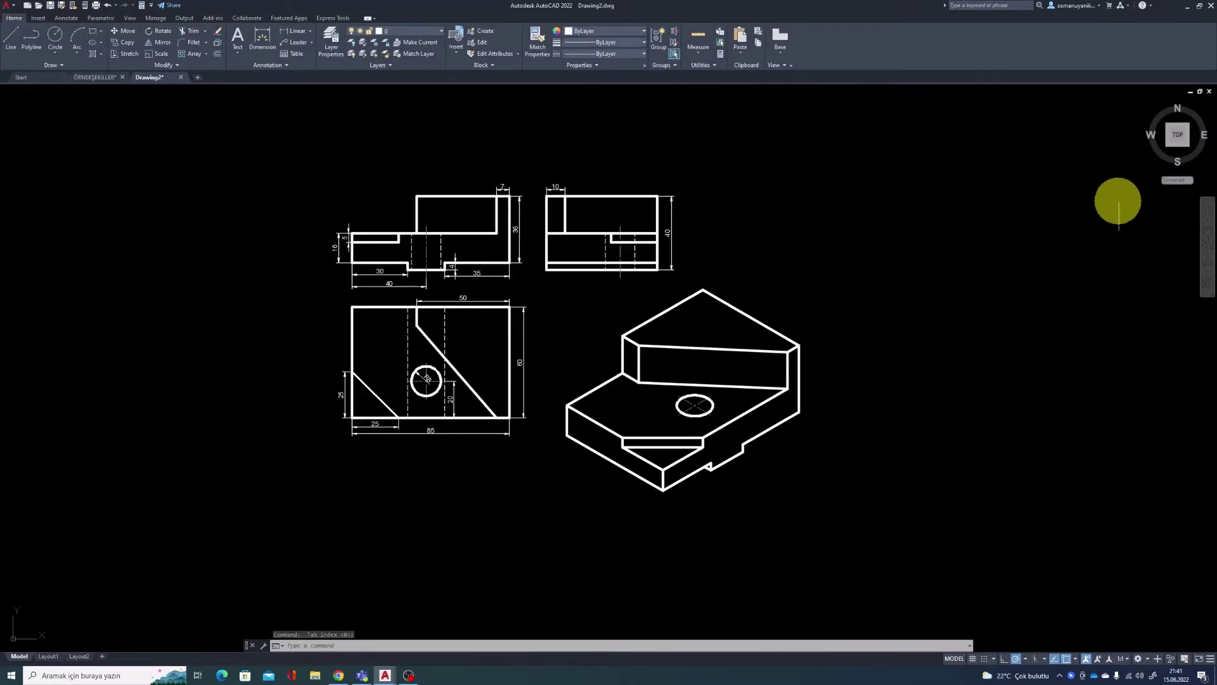
scroll(1171, 152, up, 2)
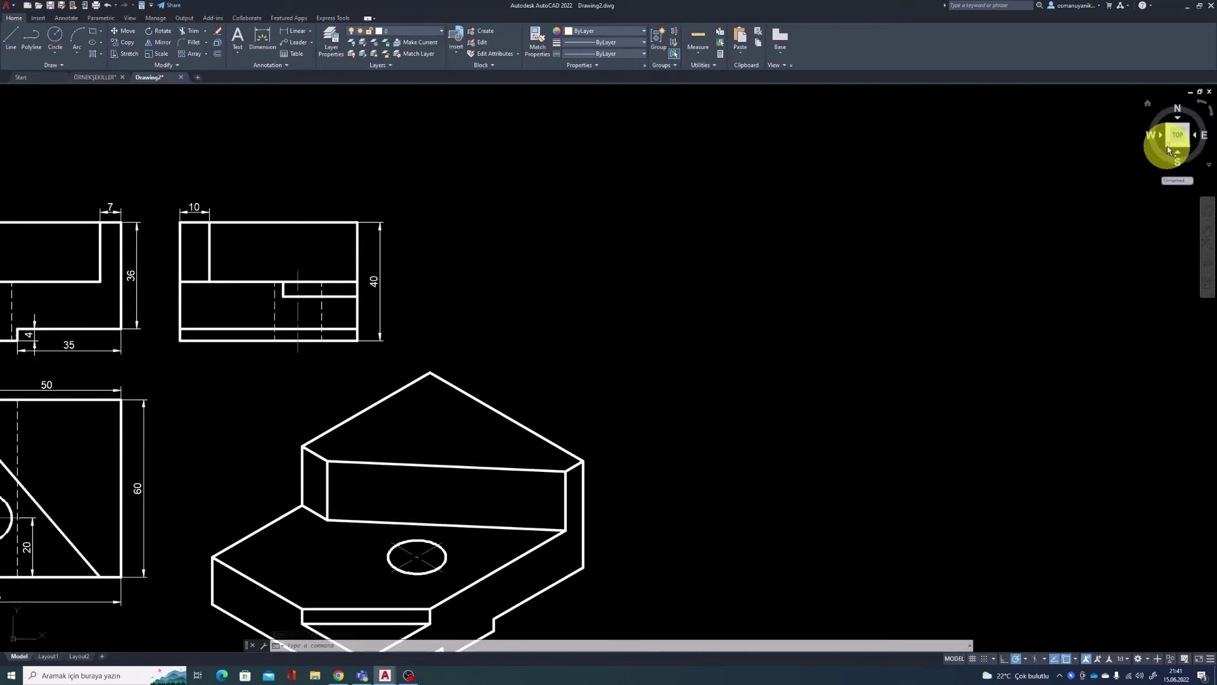
click(1166, 146)
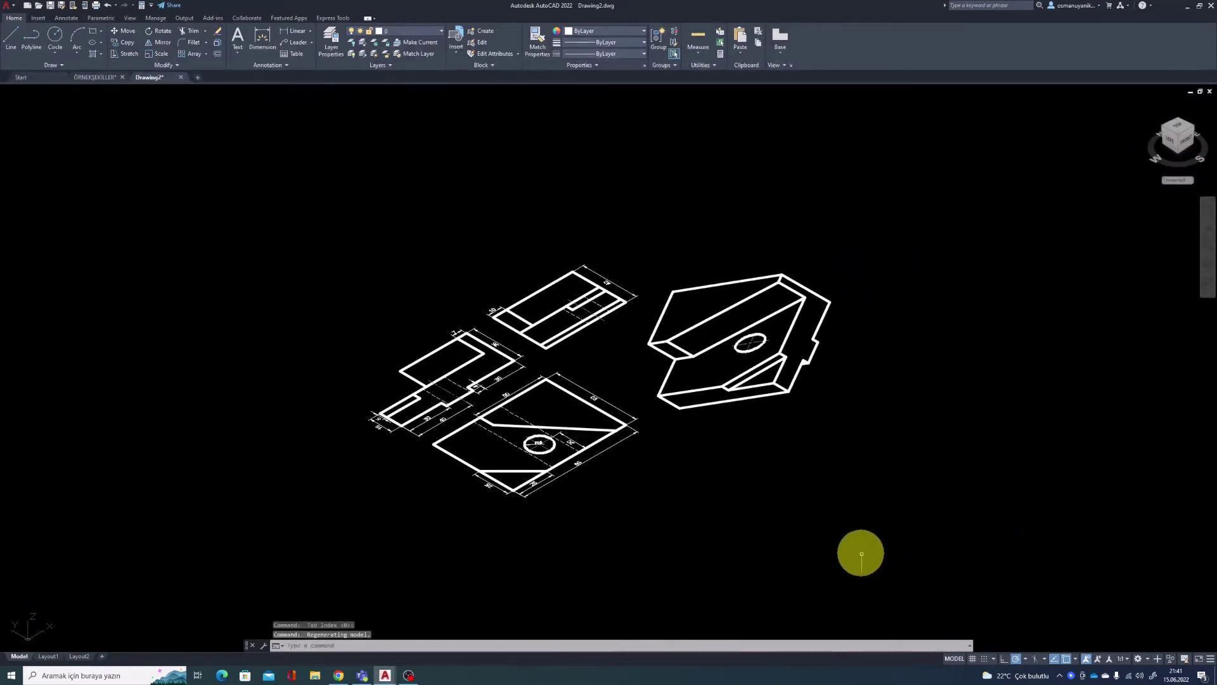
shift+middle_drag(849, 434, 828, 440)
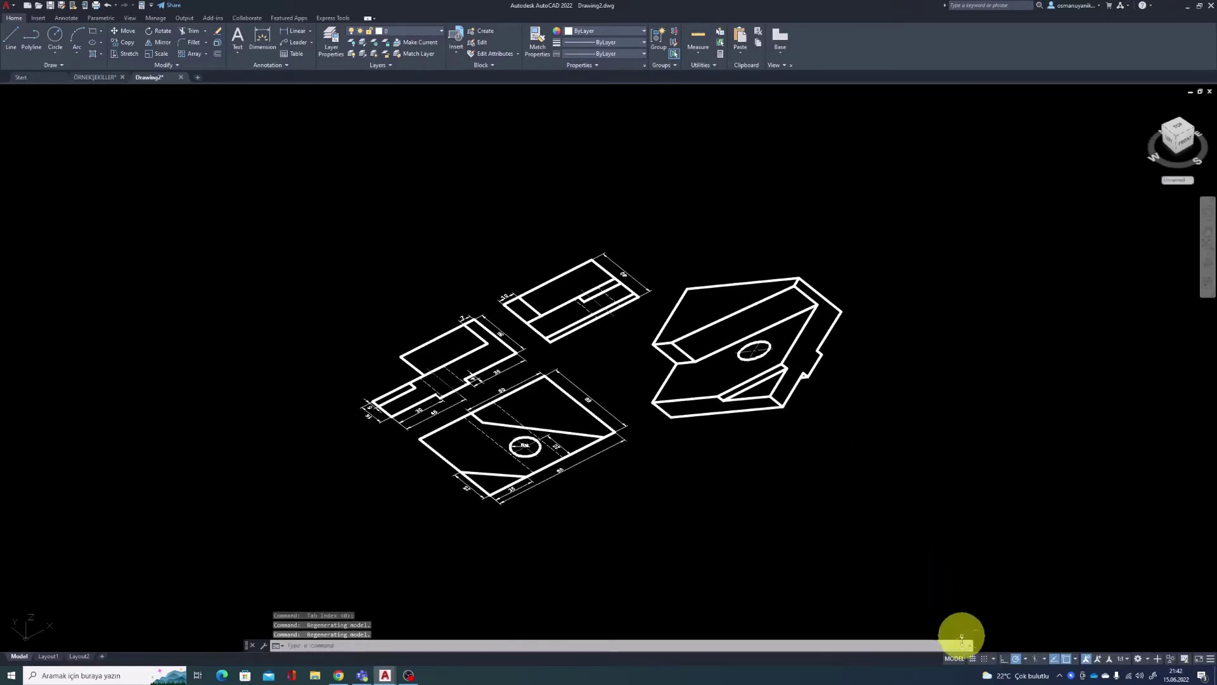
click(974, 660)
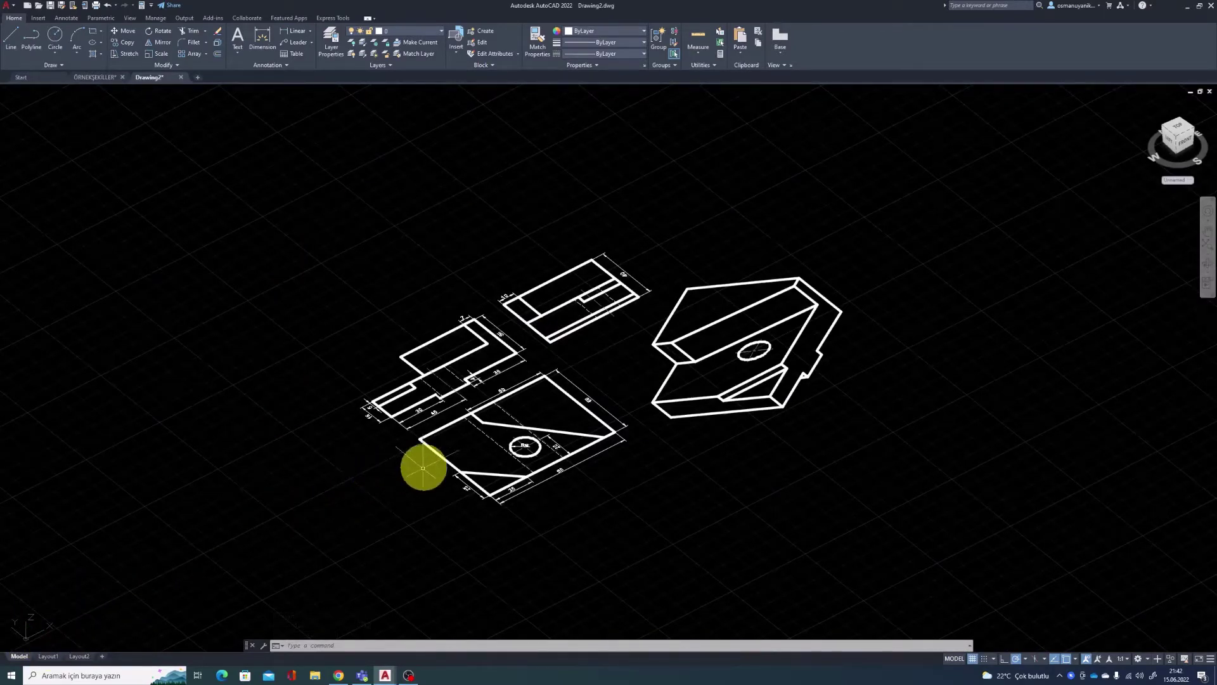
Step: Zoom and pan to frame the dimensioned views
scroll(823, 328, up, 2)
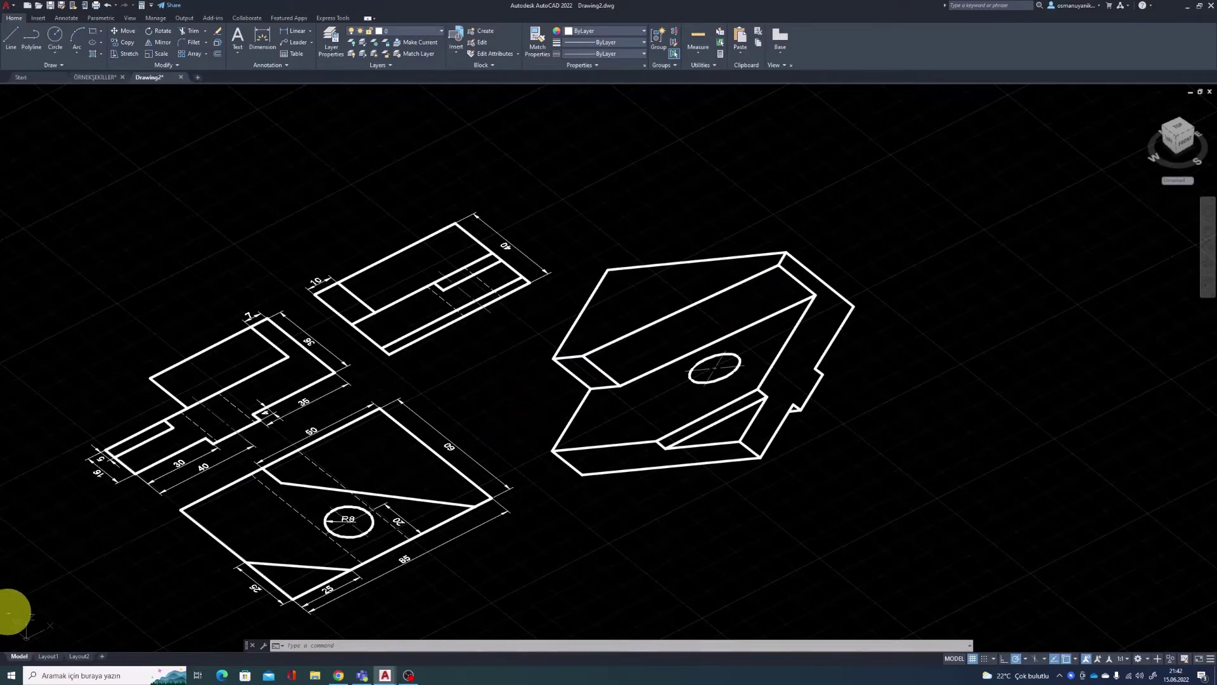
middle_drag(34, 618, 116, 521)
scroll(90, 541, up, 4)
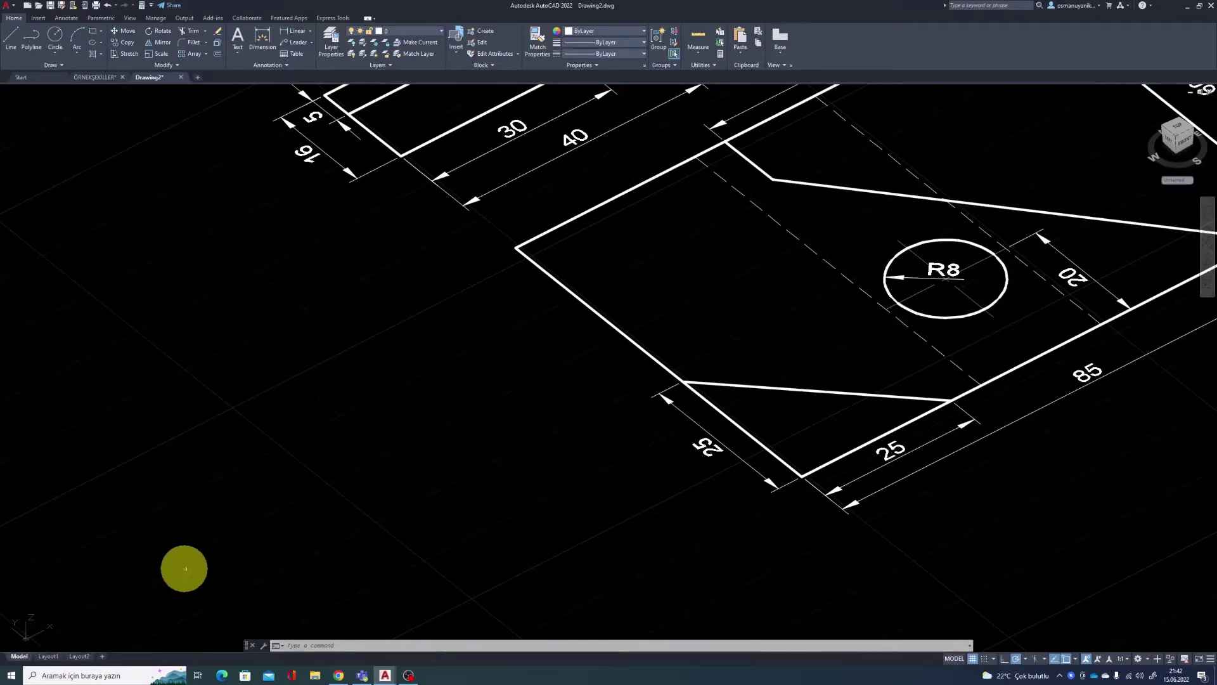
scroll(276, 533, down, 3)
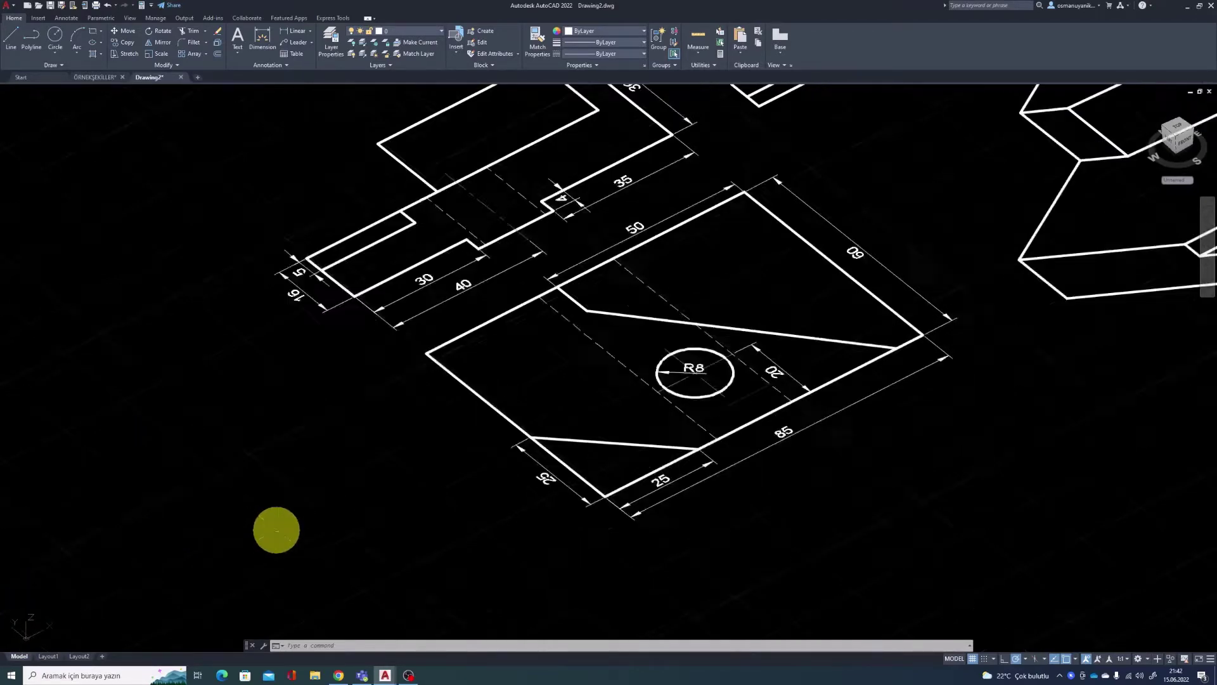
scroll(467, 467, down, 3)
scroll(402, 478, down, 1)
scroll(466, 468, down, 2)
Step: Rotate the UCS 90° about the X axis
middle_drag(466, 469, 426, 477)
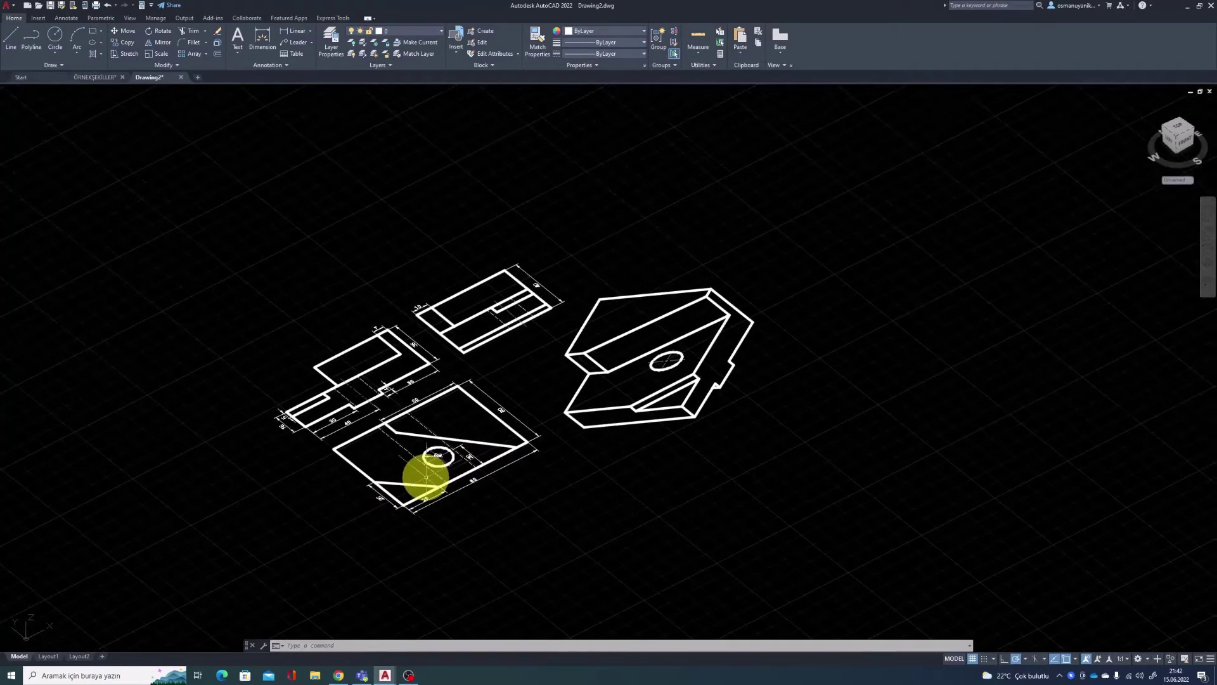
text(s)
key(Return)
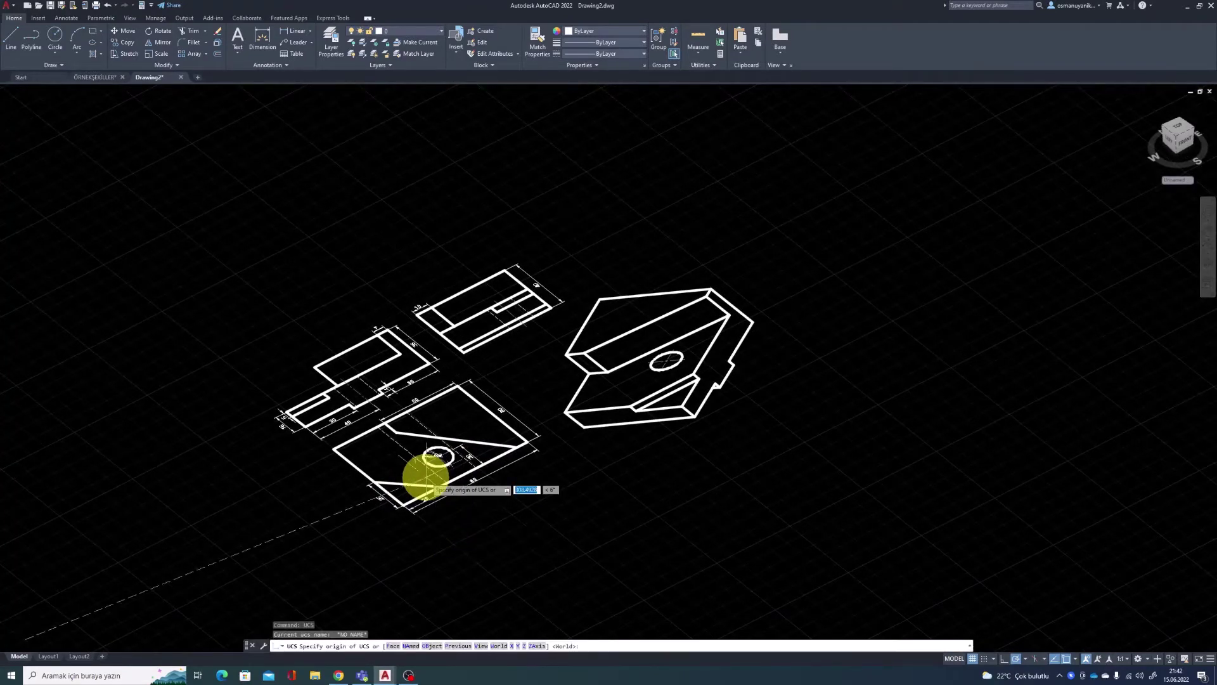
key(Return)
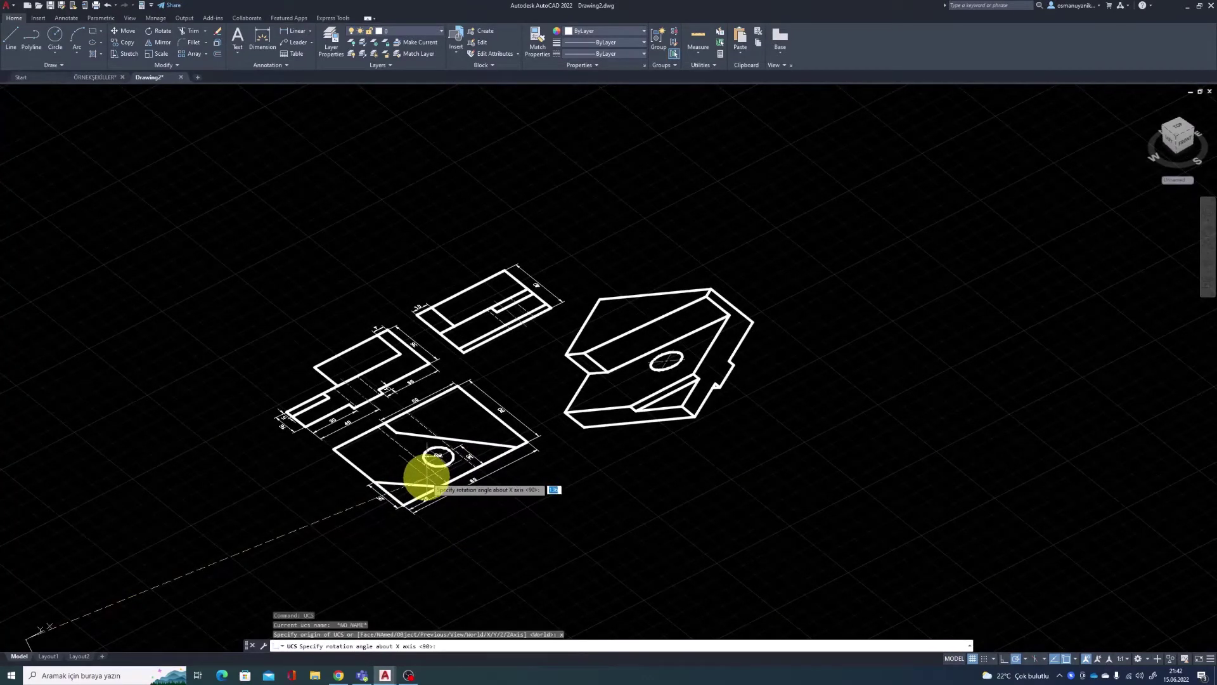
text(90)
key(Return)
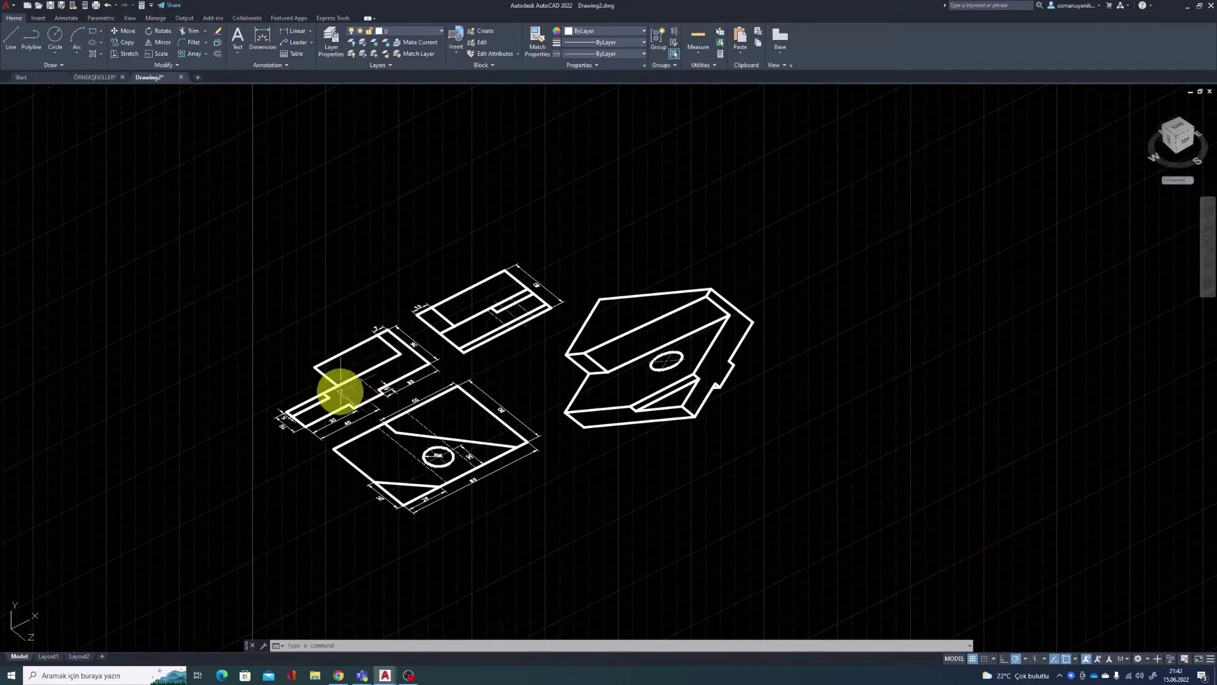
Step: Zoom and pan to inspect the views under the upright grid
scroll(373, 382, up, 4)
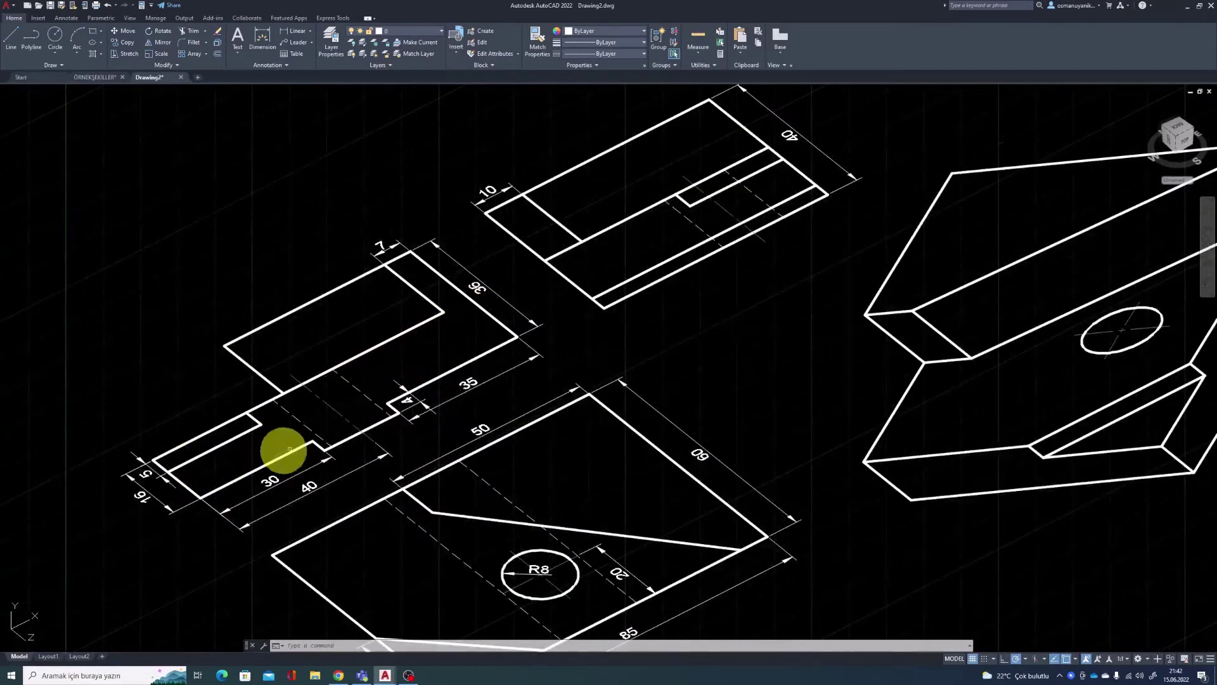
scroll(402, 408, down, 2)
scroll(431, 406, down, 2)
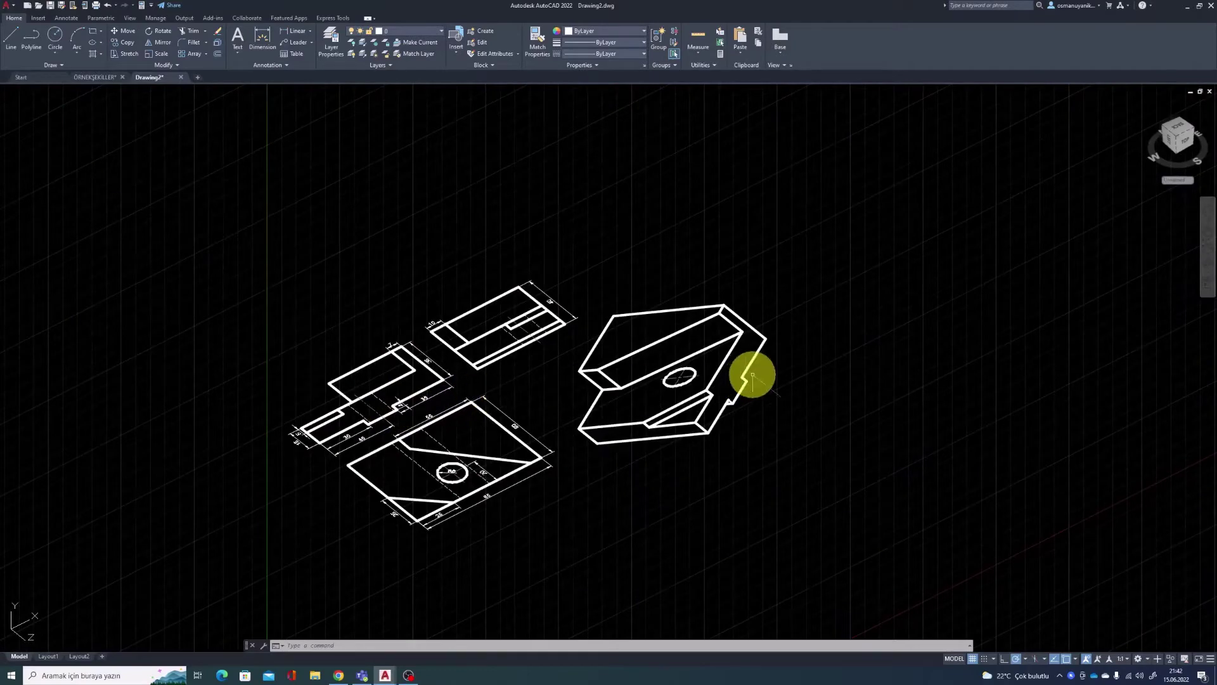
scroll(729, 371, up, 1)
scroll(394, 421, up, 2)
scroll(399, 422, up, 2)
scroll(139, 491, up, 2)
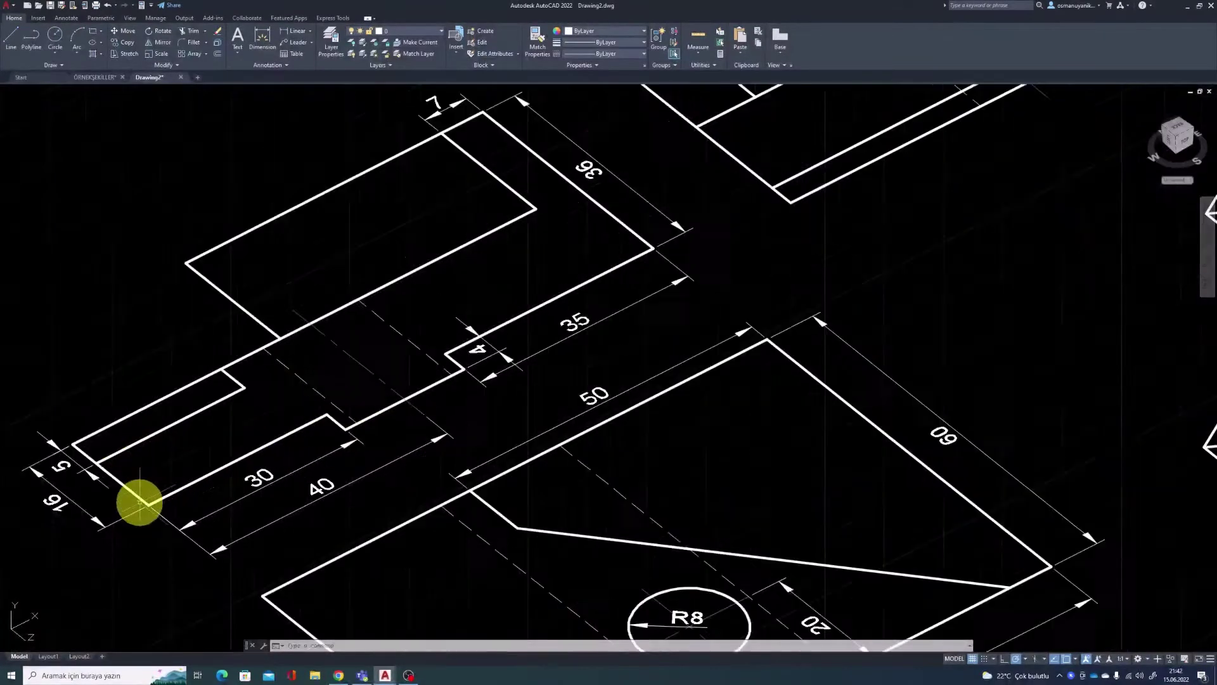
scroll(136, 500, up, 2)
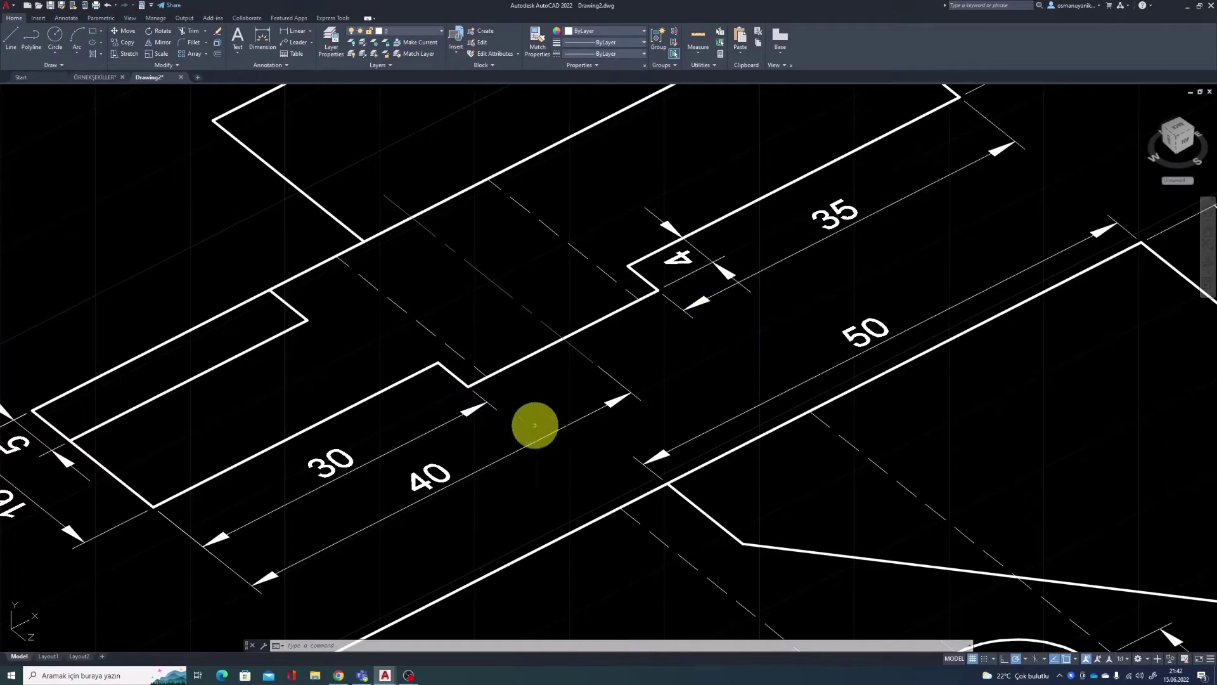
scroll(735, 272, down, 2)
middle_drag(940, 518, 734, 421)
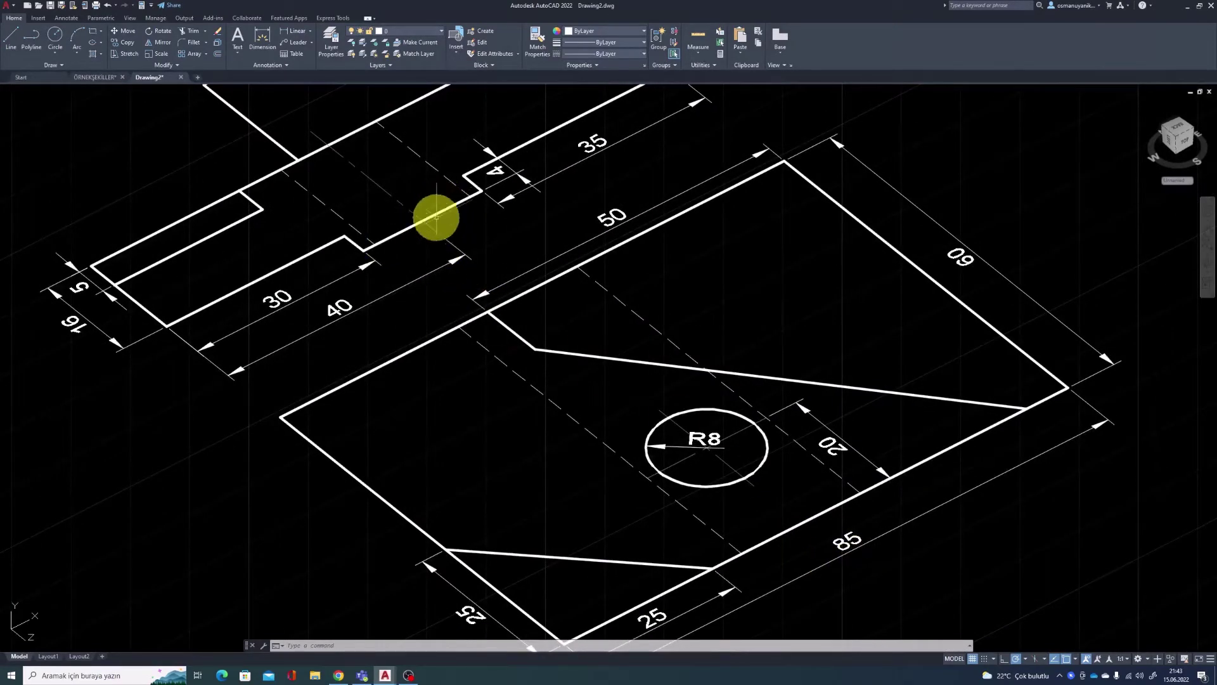
scroll(570, 277, down, 3)
middle_drag(570, 277, 401, 399)
scroll(603, 361, down, 3)
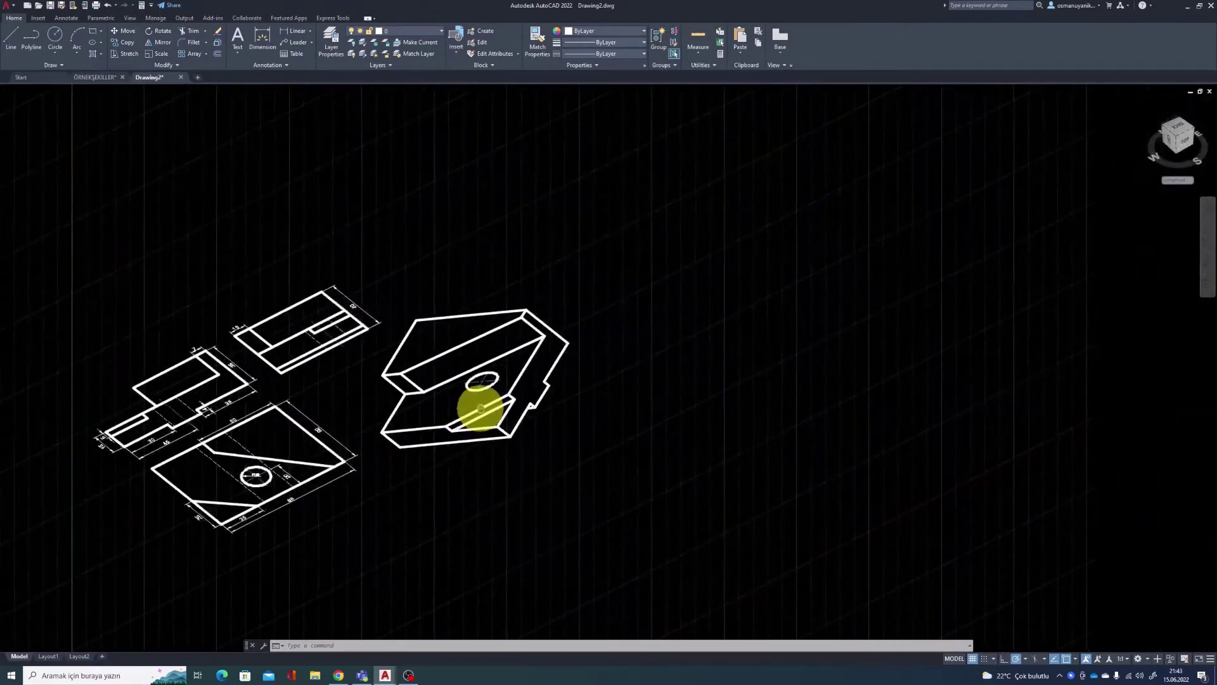
Step: Start a line profile with a 30-unit first edge and a 4-unit step
text(l)
key(Return)
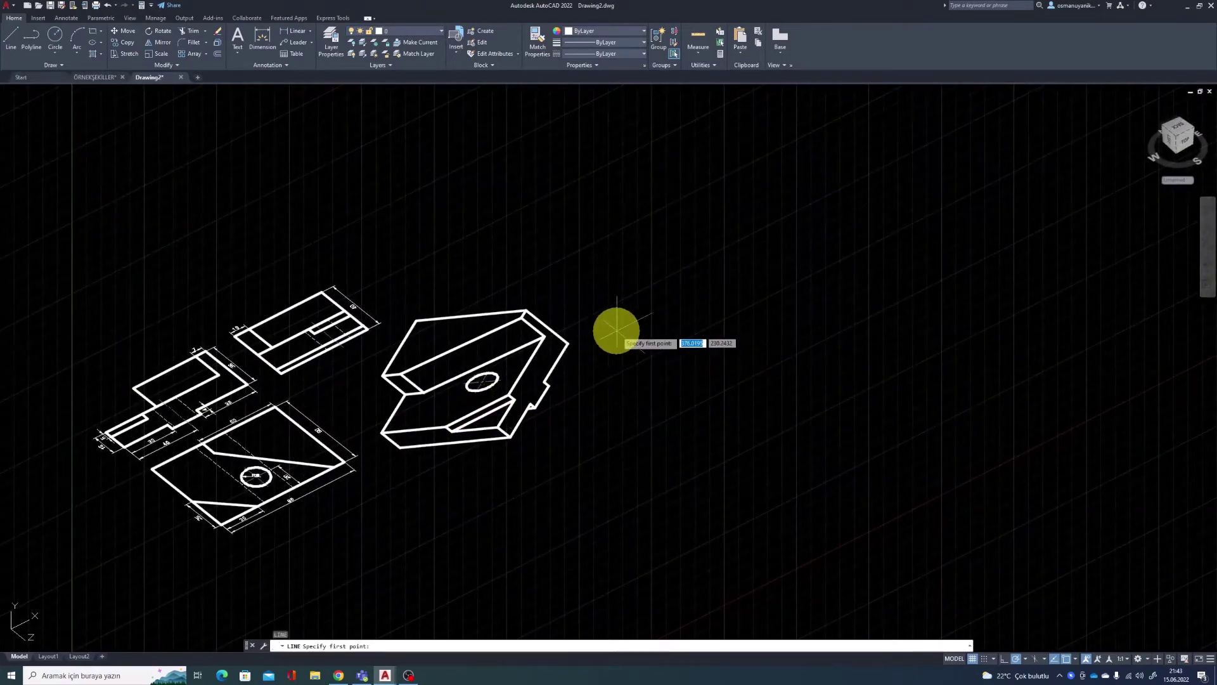
click(649, 284)
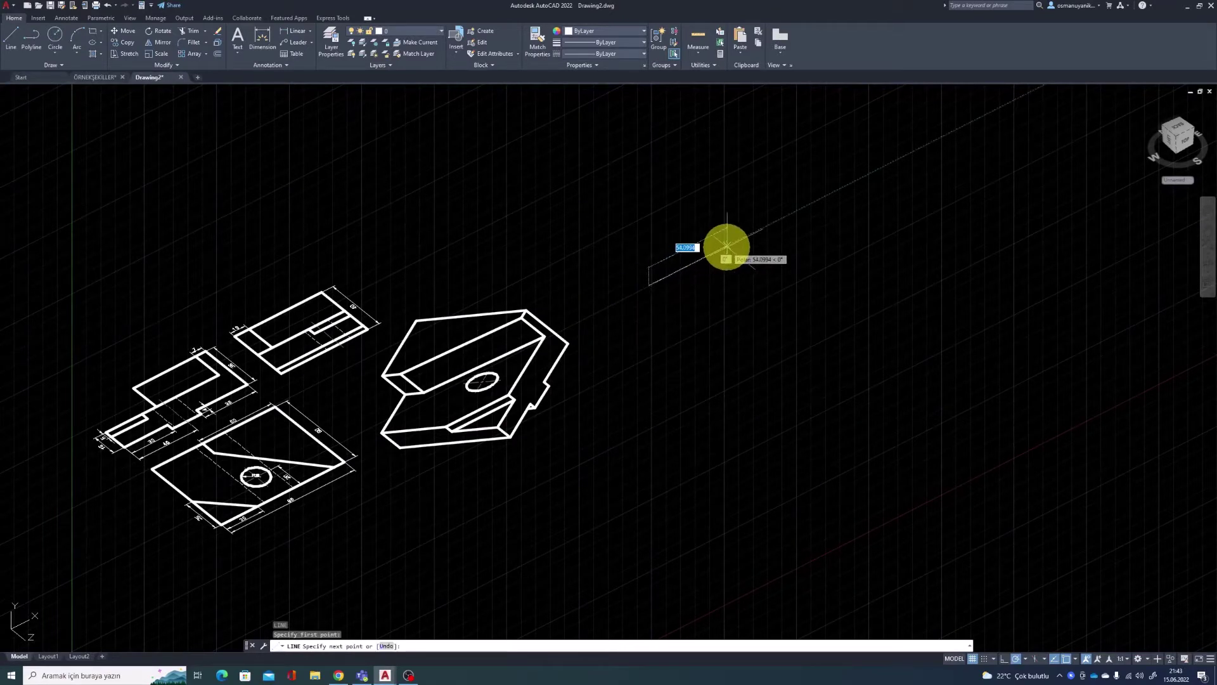
key(Return)
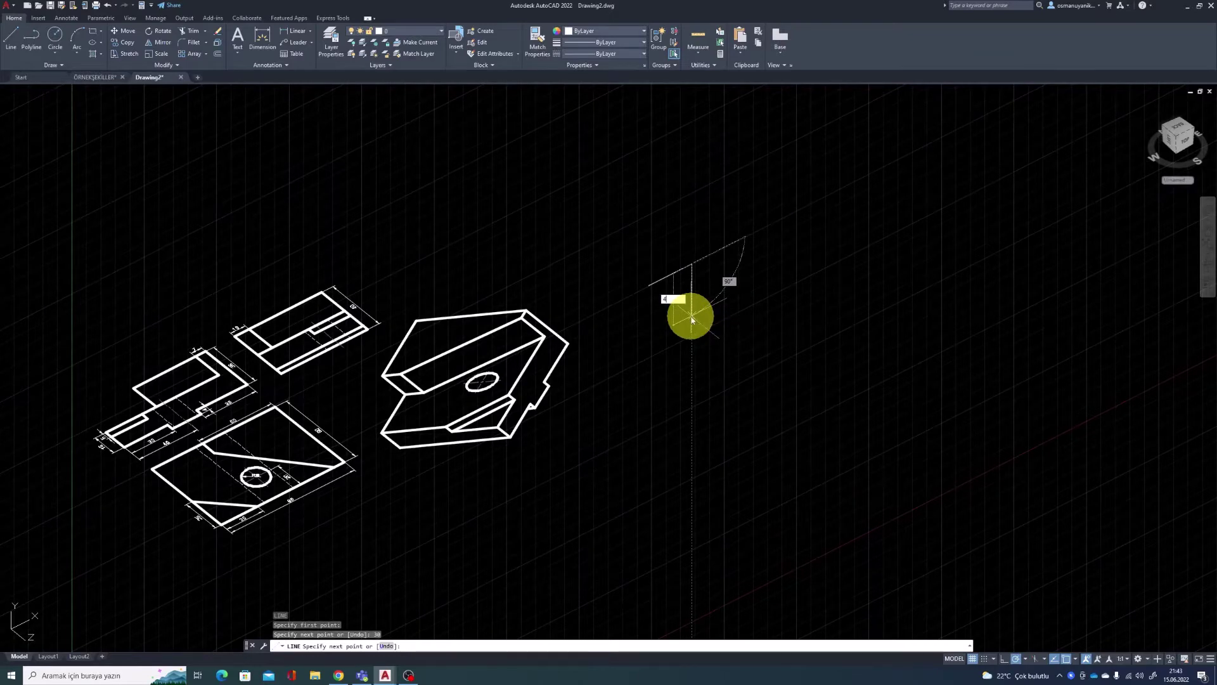
text(4)
key(Return)
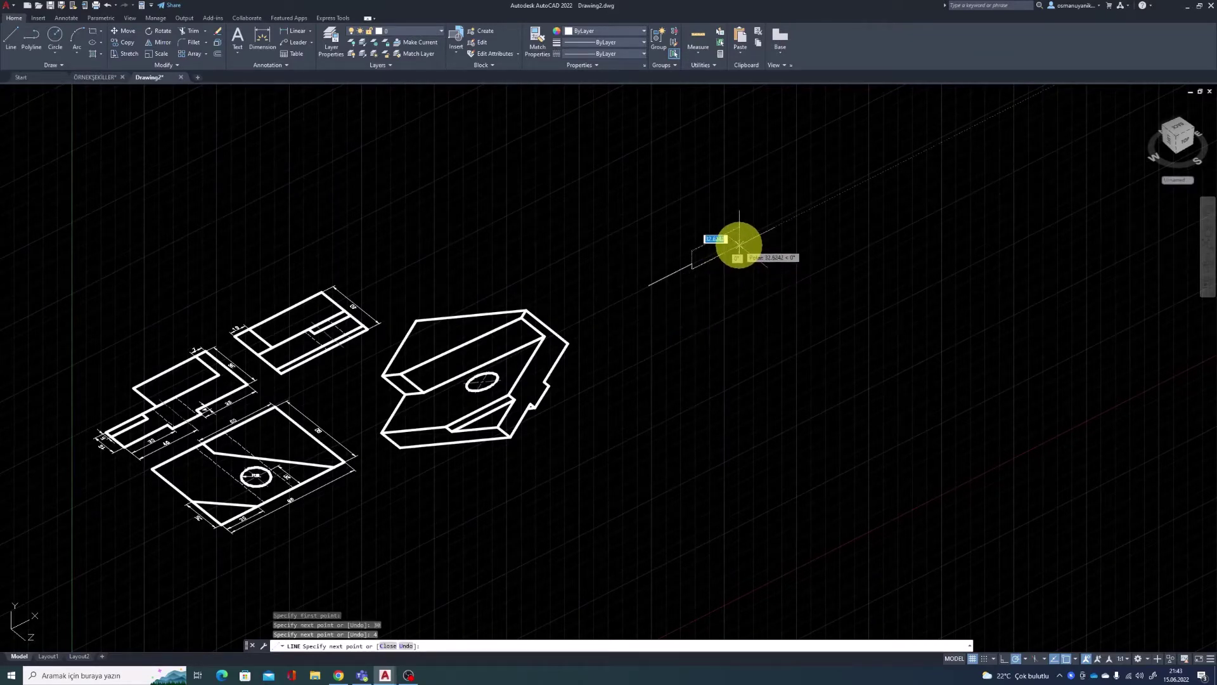
scroll(737, 238, up, 4)
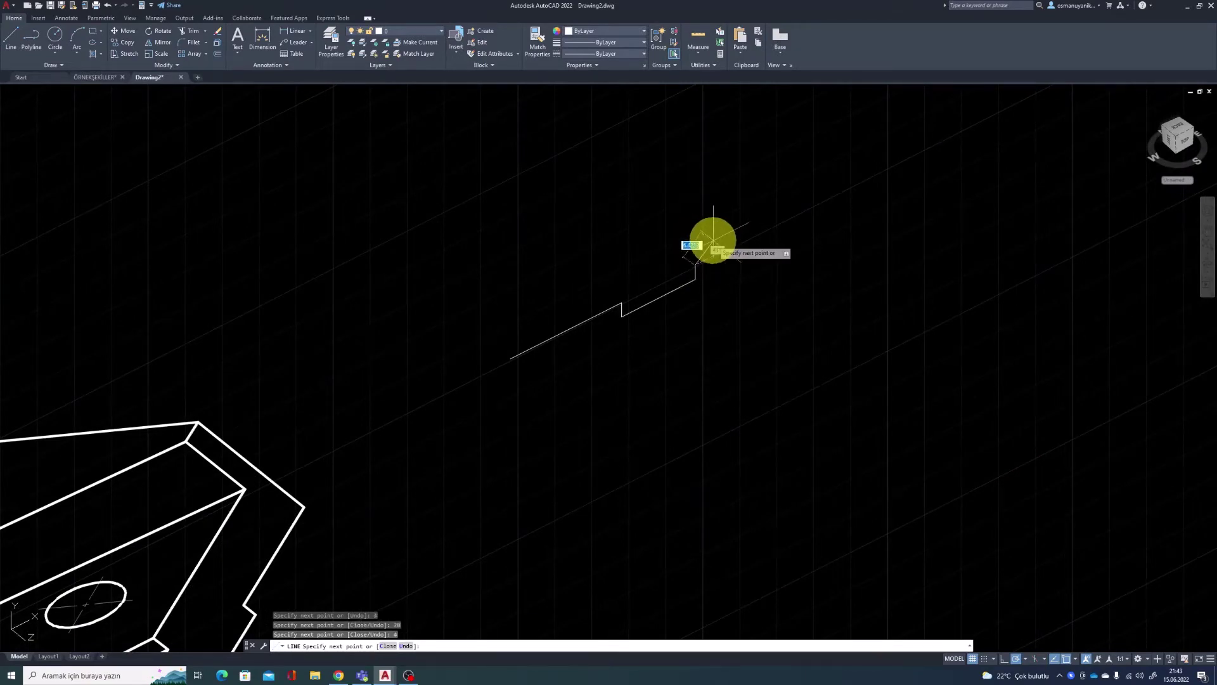
scroll(713, 241, down, 3)
scroll(704, 266, down, 2)
scroll(361, 460, up, 2)
scroll(321, 423, up, 2)
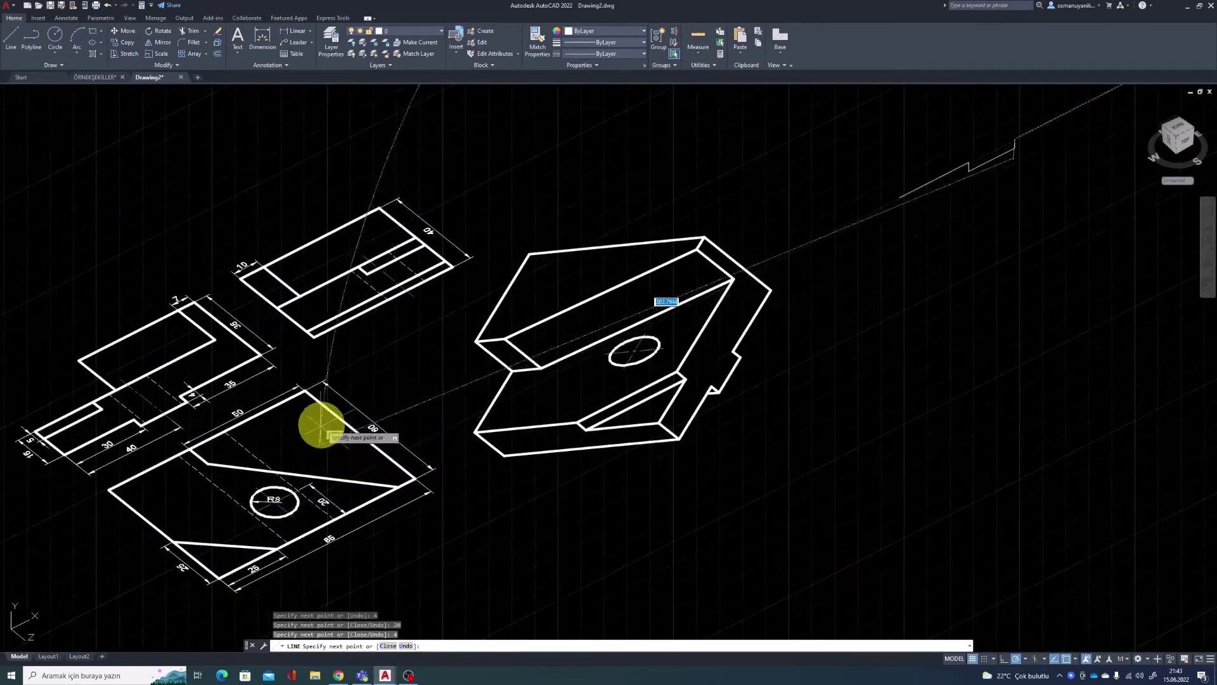
scroll(318, 422, up, 4)
scroll(318, 422, down, 3)
scroll(318, 422, down, 6)
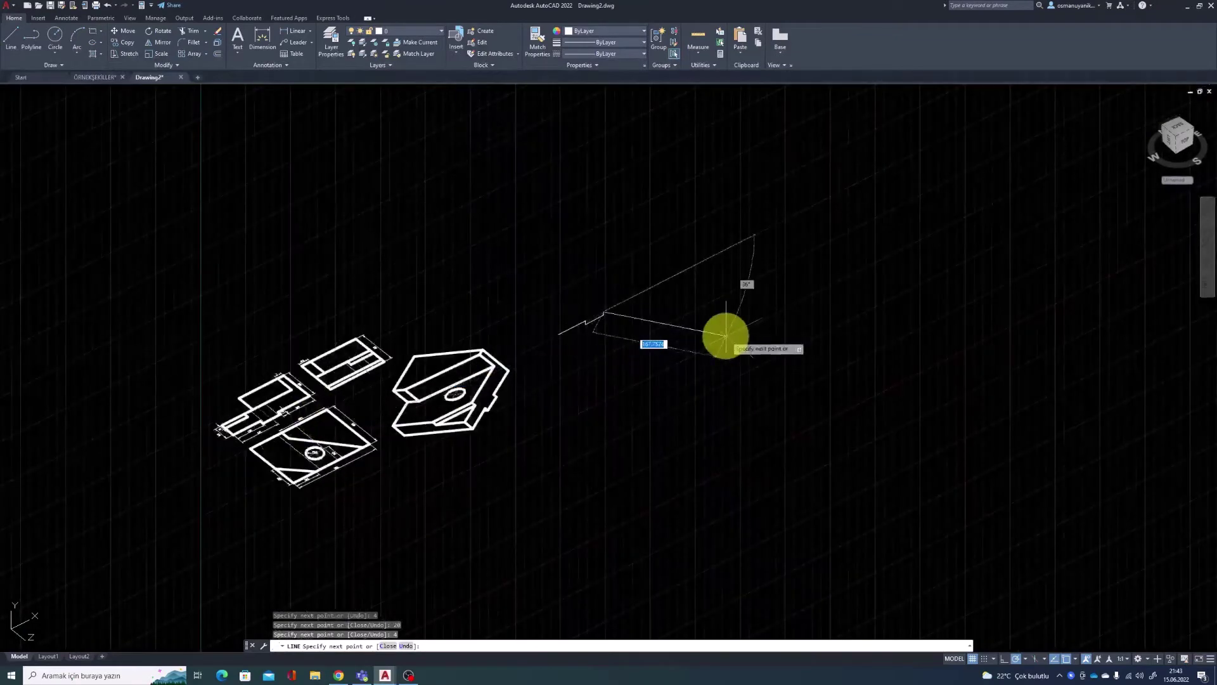
scroll(716, 301, up, 4)
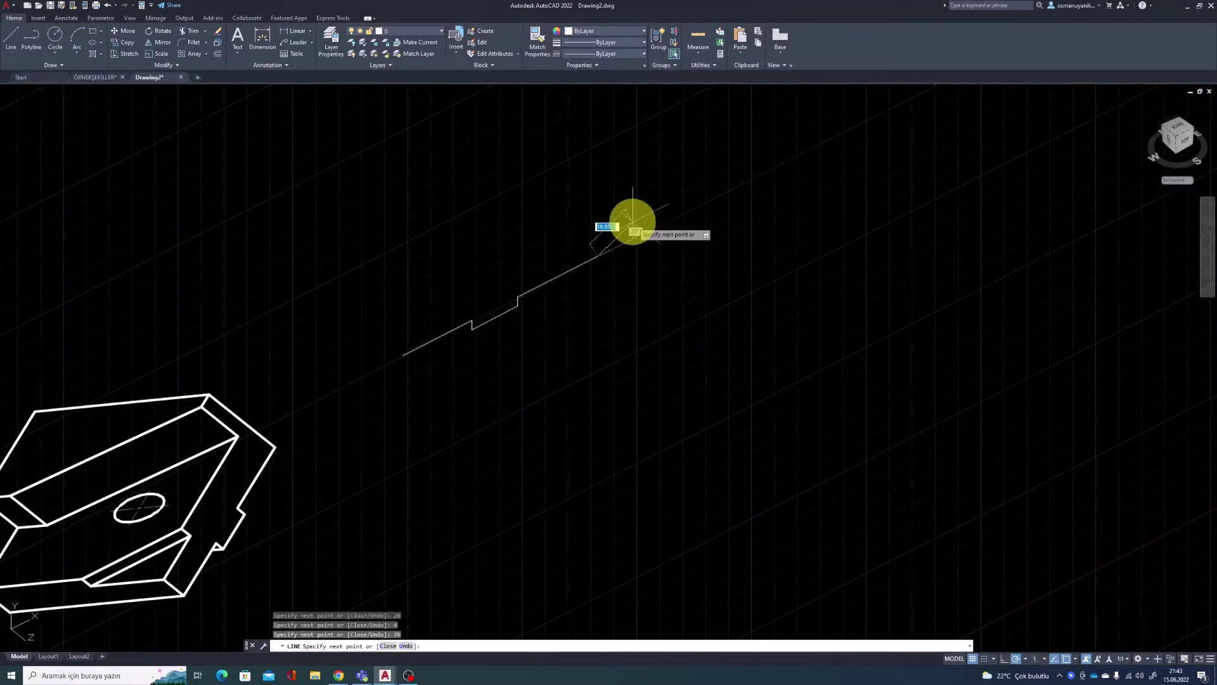
scroll(760, 218, down, 2)
scroll(769, 280, down, 1)
scroll(486, 430, down, 3)
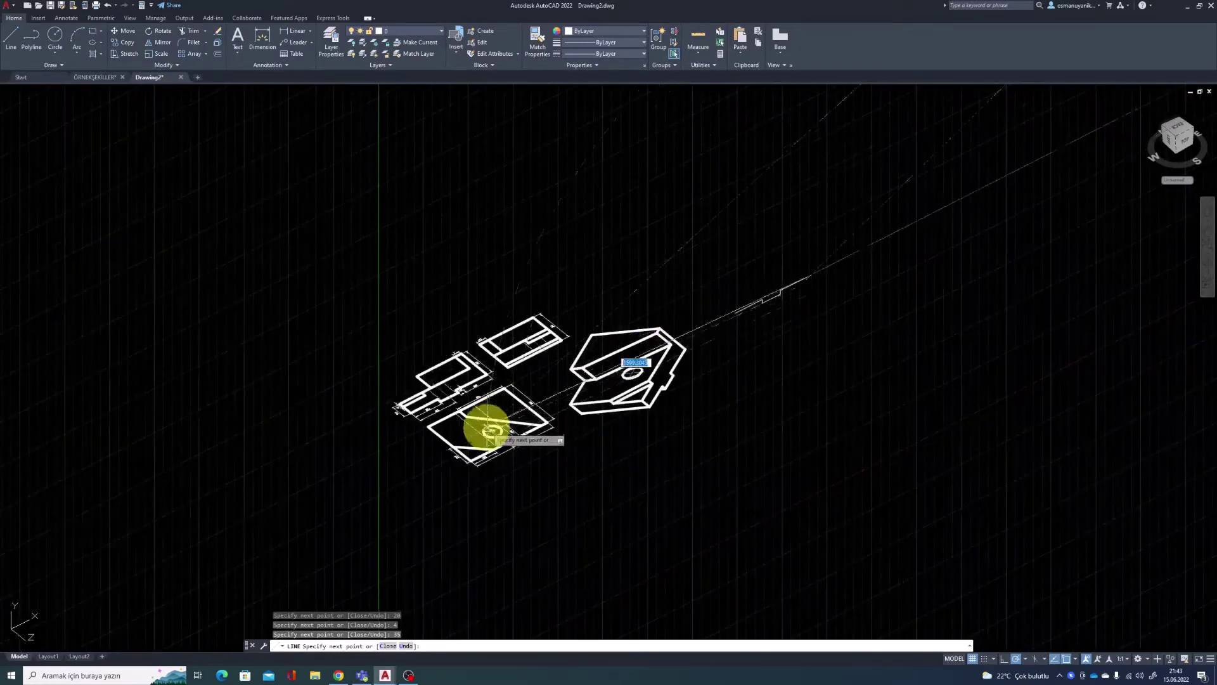
scroll(486, 430, up, 4)
scroll(475, 393, up, 4)
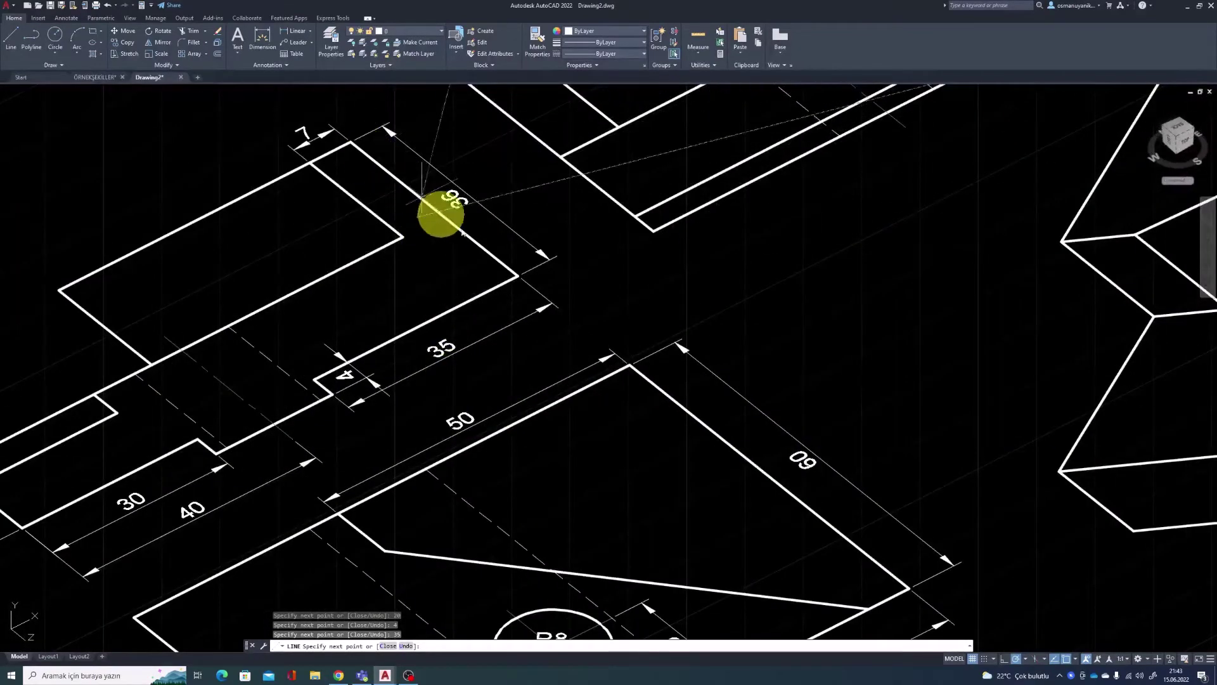
scroll(442, 214, down, 2)
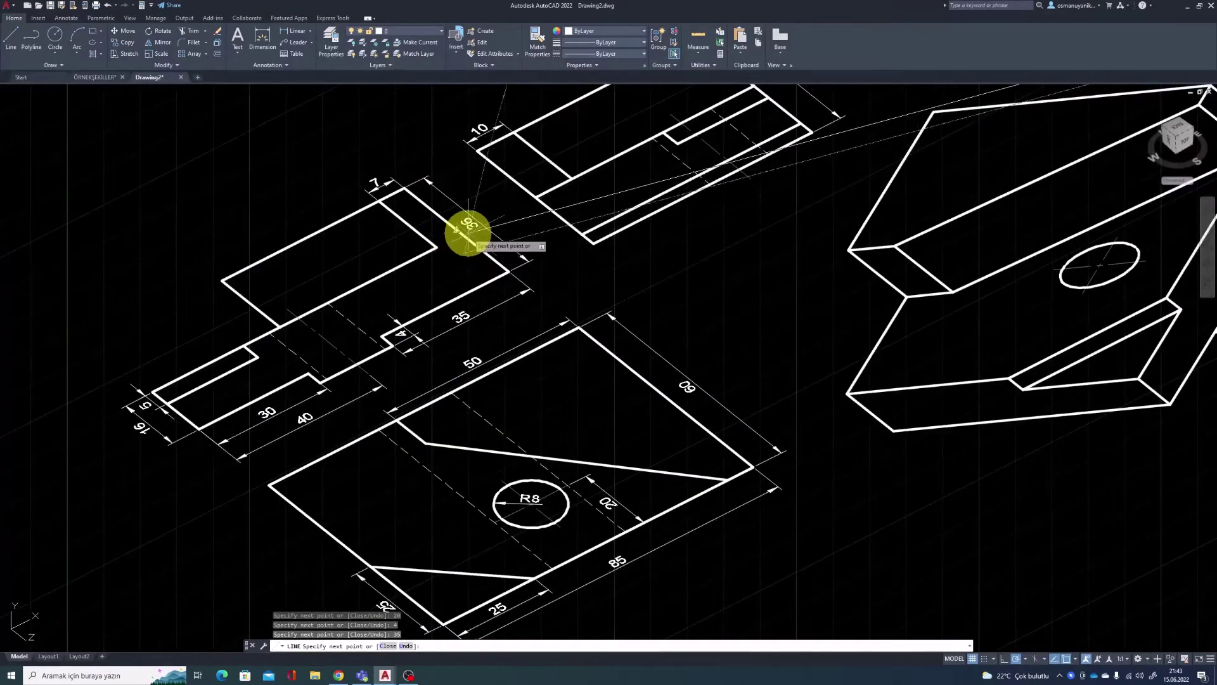
scroll(138, 424, up, 2)
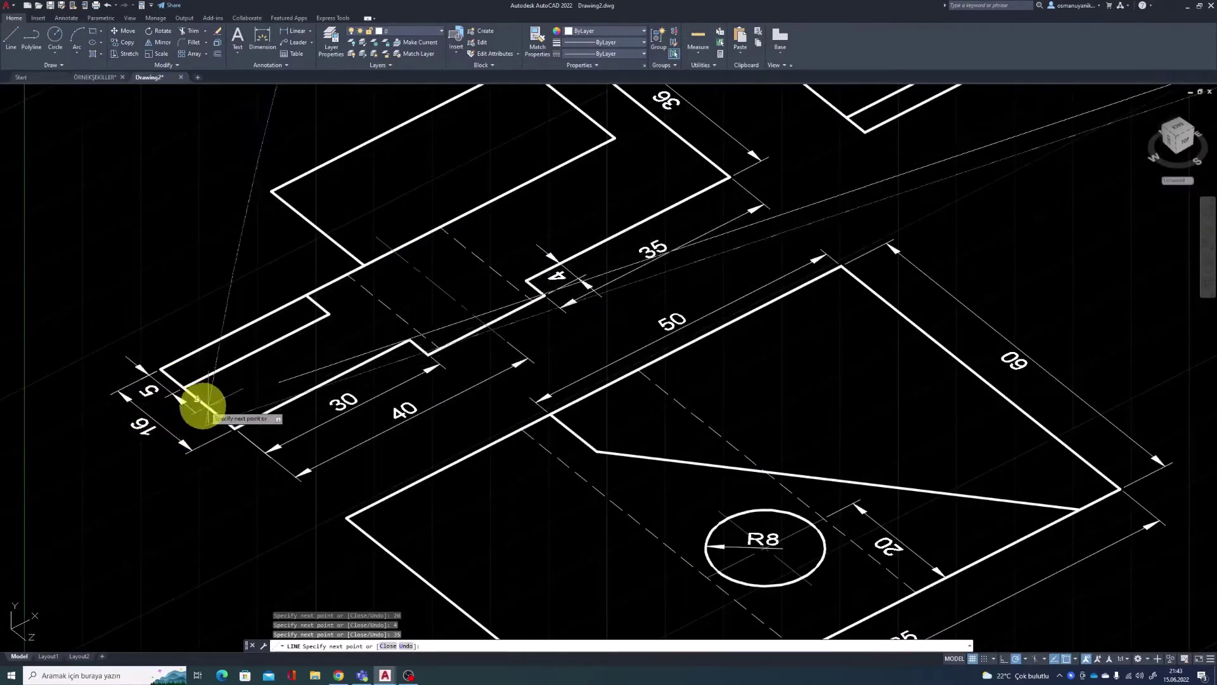
scroll(201, 406, down, 5)
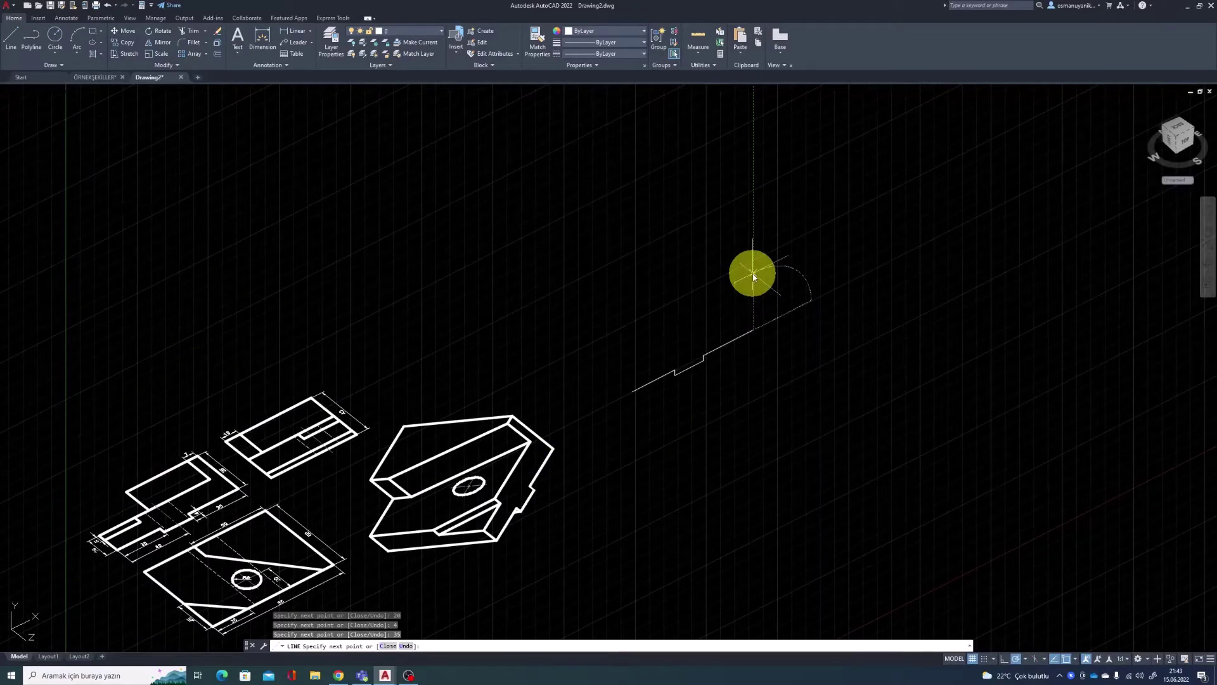
Step: Add the 16-unit and 85-unit edges, then close the stepped outline
text(16)
key(Return)
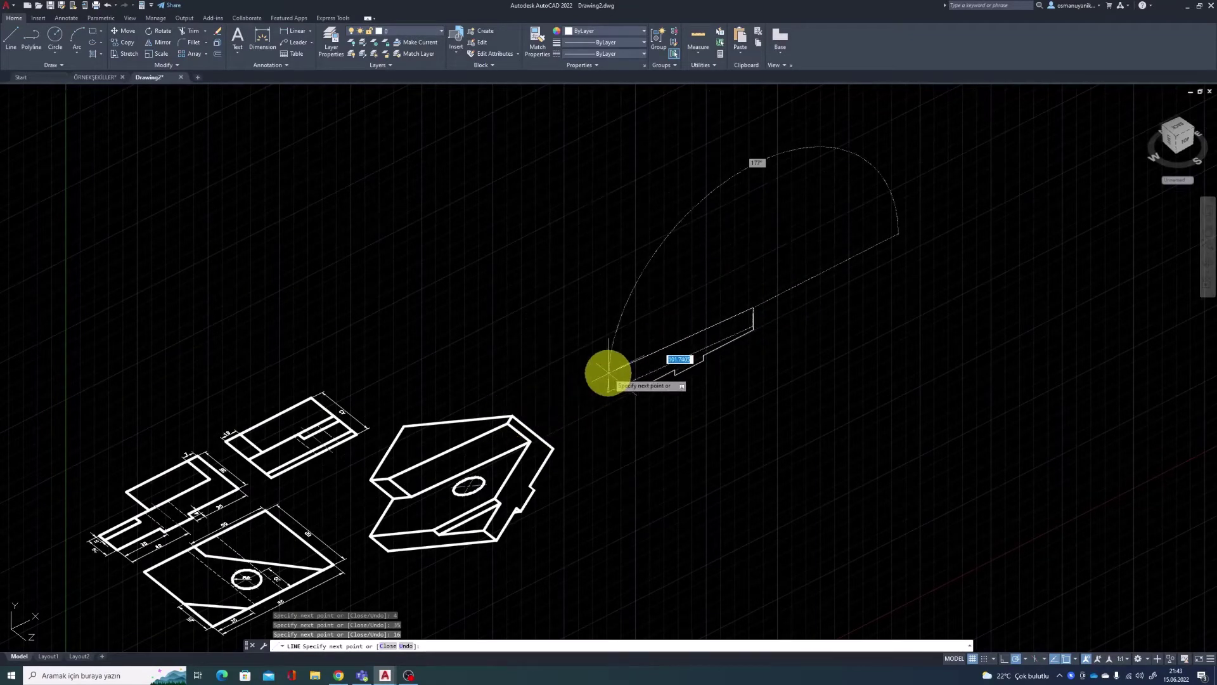
scroll(609, 379, up, 2)
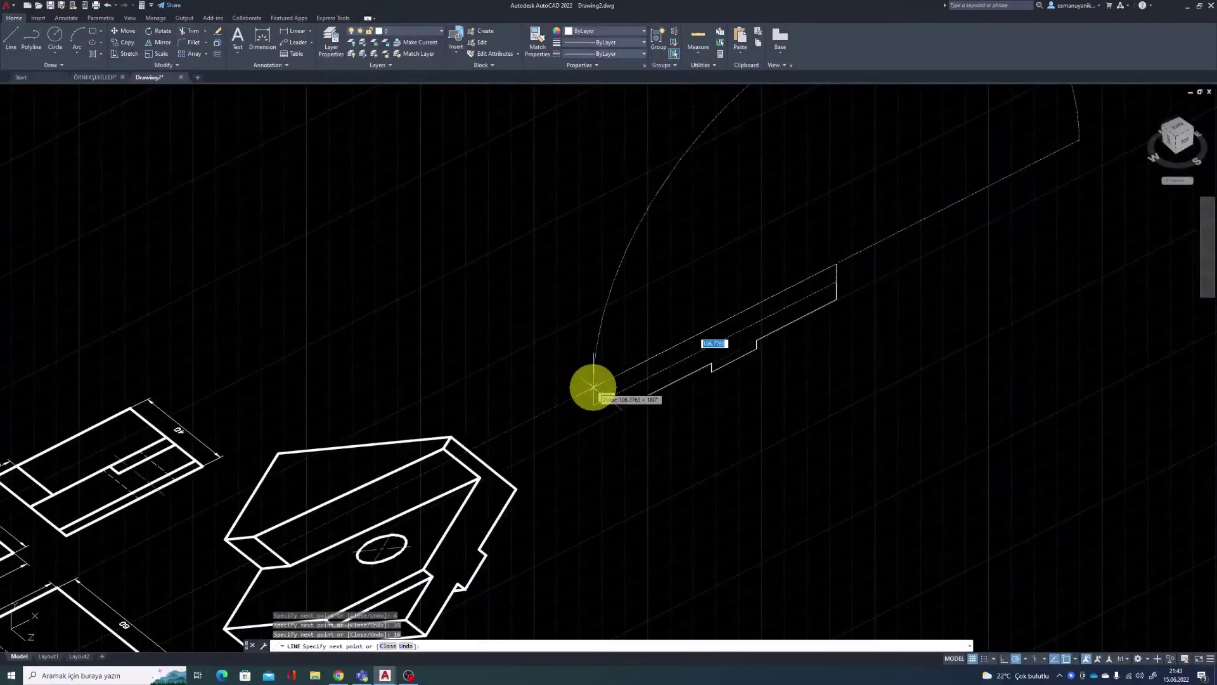
text(6)
key(Return)
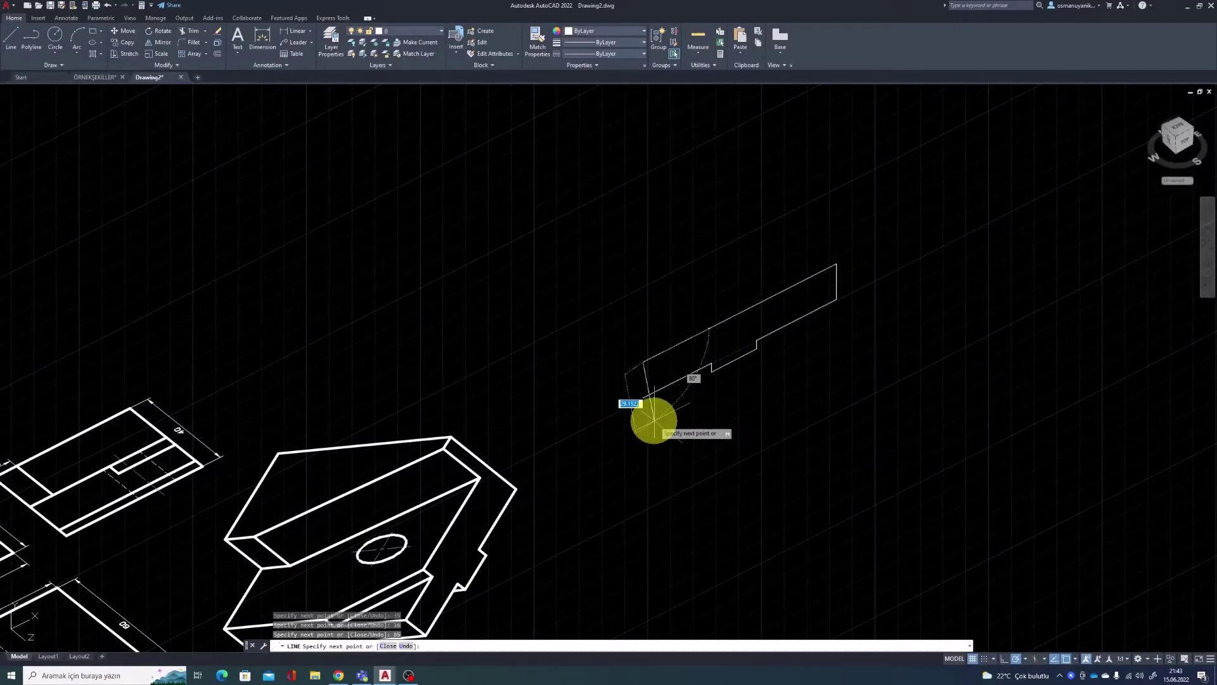
scroll(644, 406, up, 1)
scroll(643, 393, up, 1)
click(634, 382)
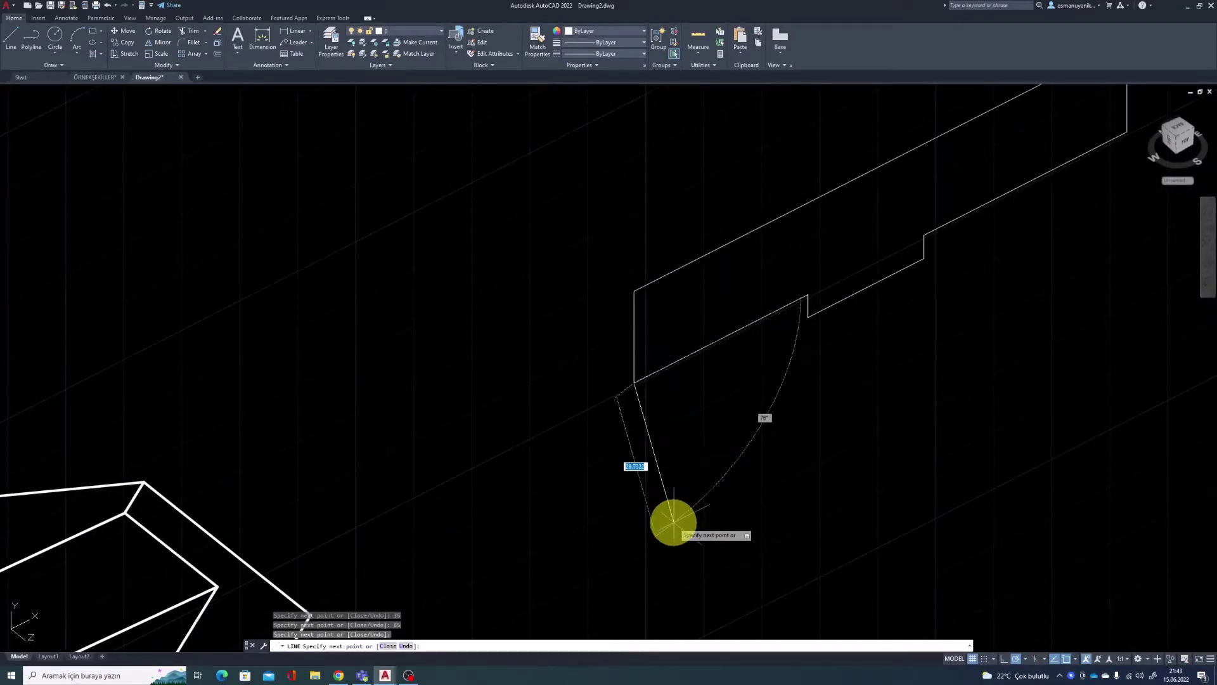
key(Return)
scroll(706, 473, down, 3)
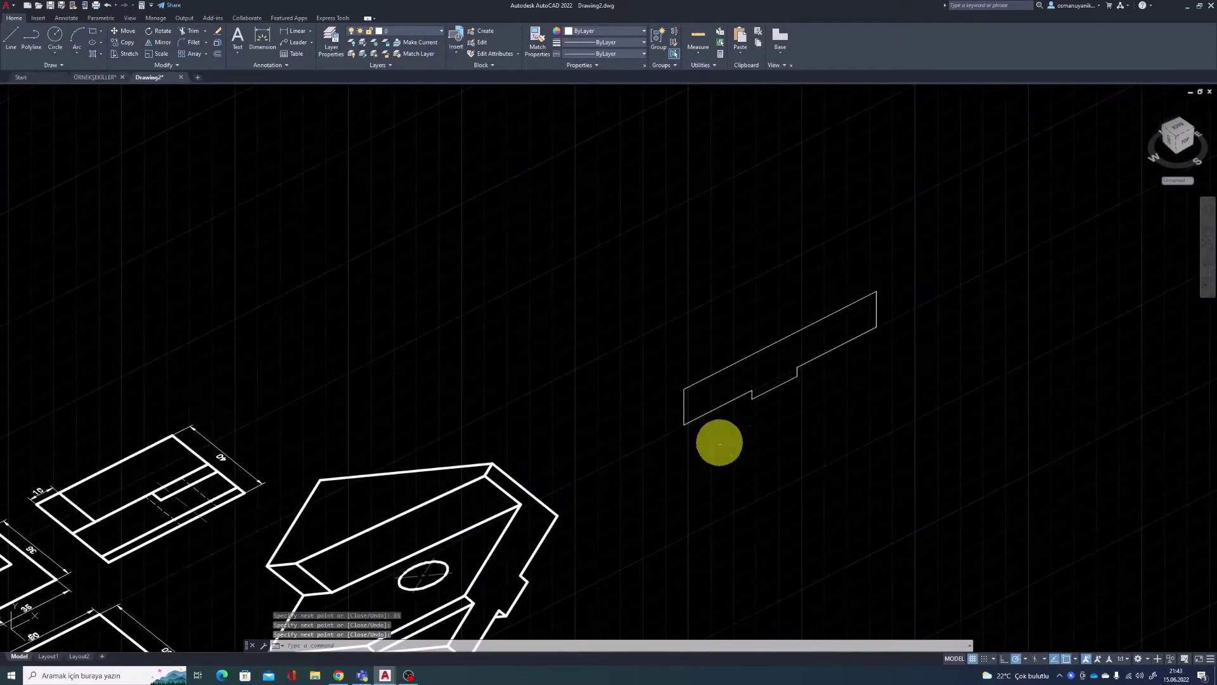
Step: Orbit and zoom to get a clear angle on the stepped outline
scroll(670, 442, down, 2)
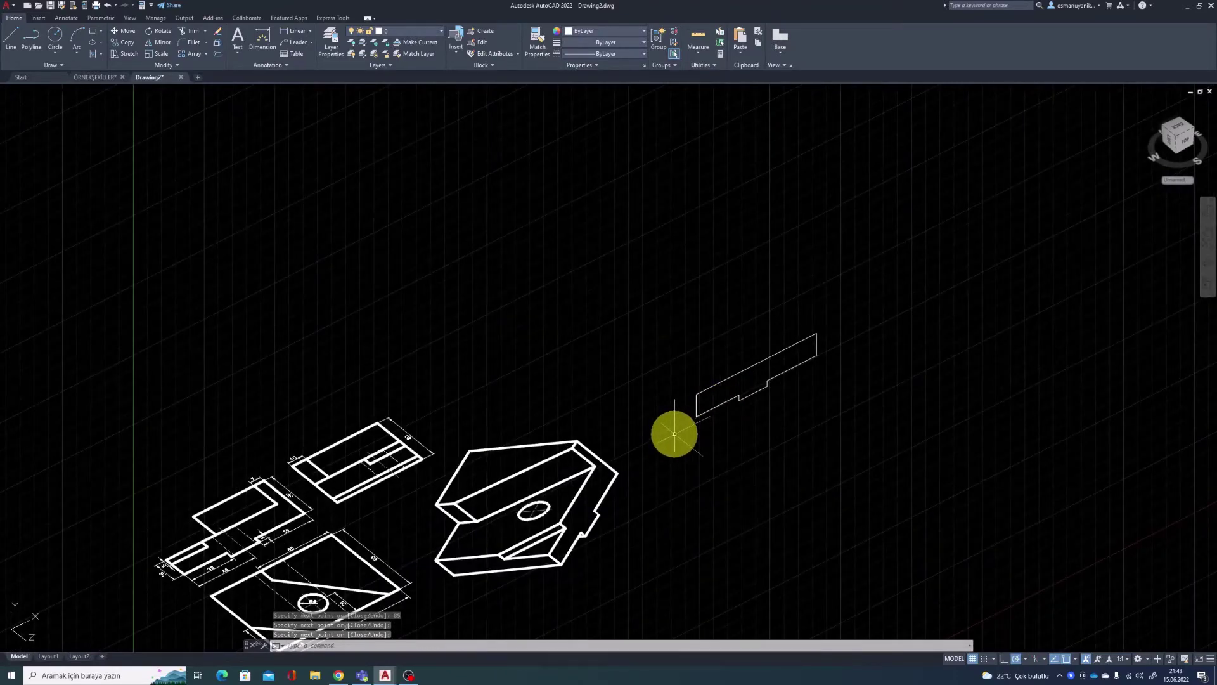
scroll(712, 413, down, 3)
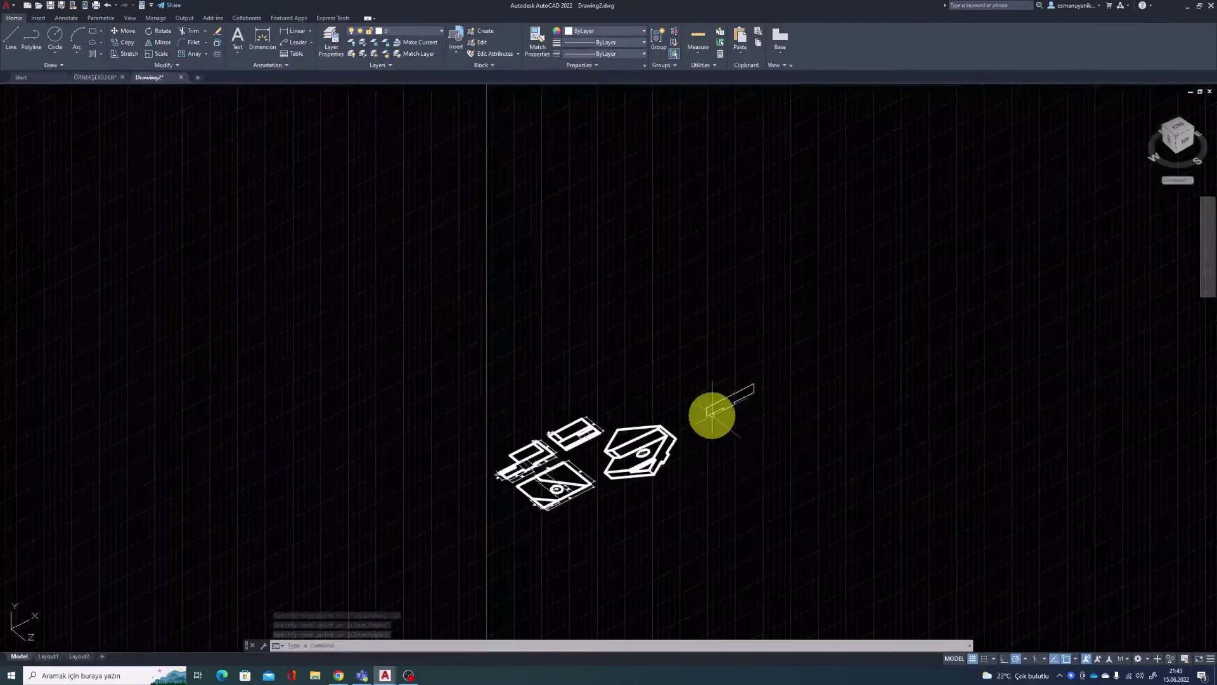
scroll(712, 413, up, 3)
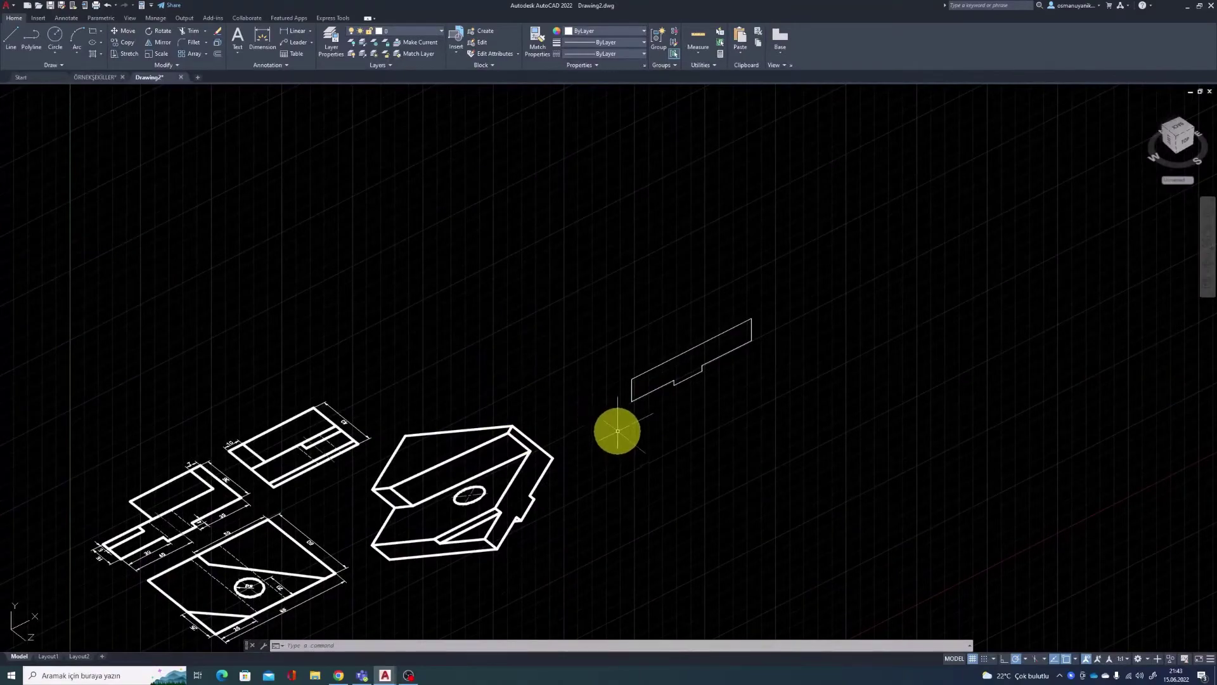
scroll(618, 431, down, 2)
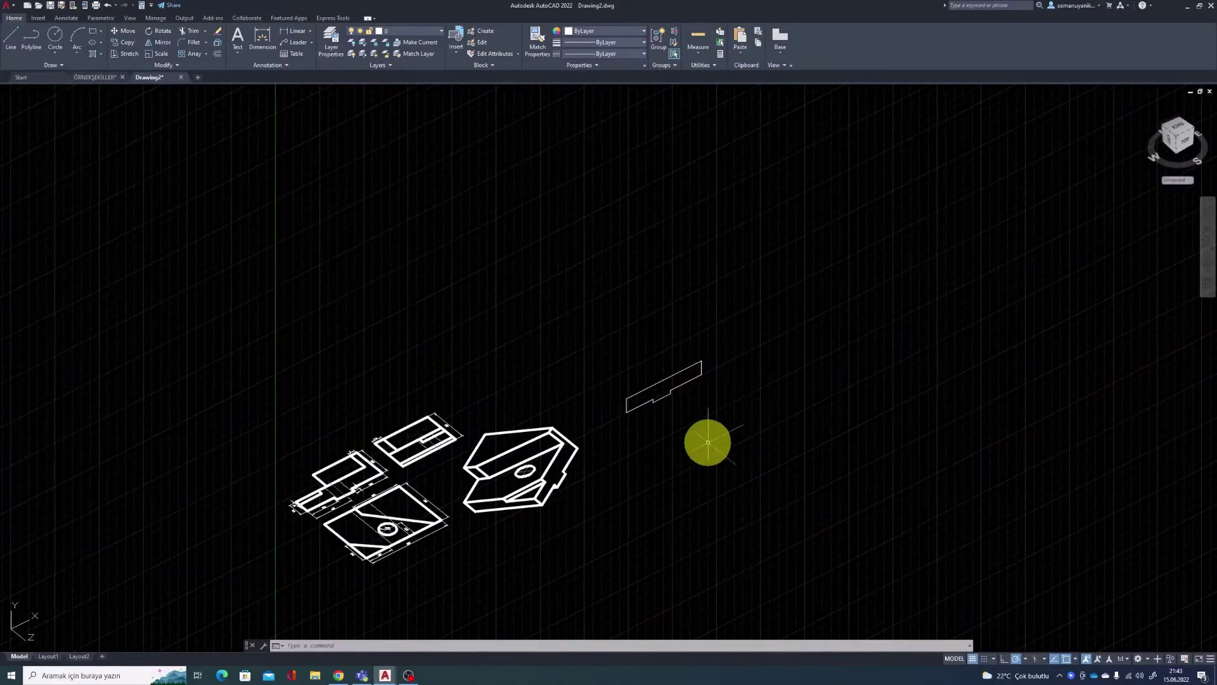
shift+middle_drag(705, 441, 530, 459)
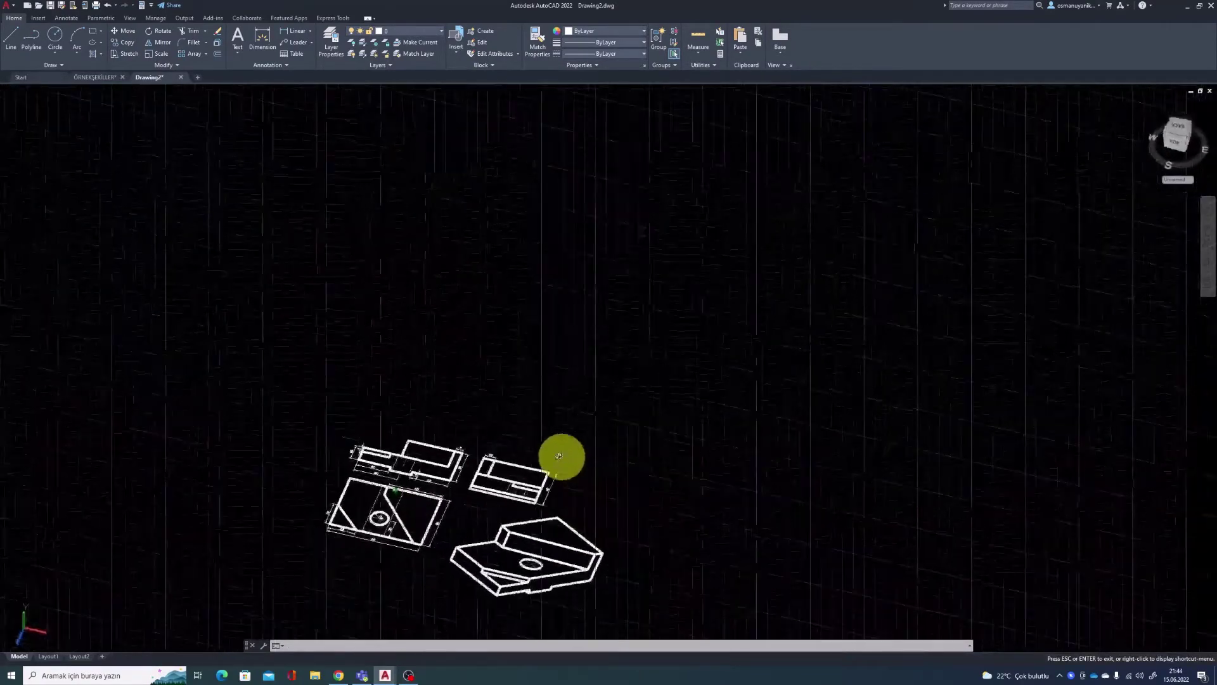
scroll(475, 478, down, 5)
scroll(317, 423, up, 4)
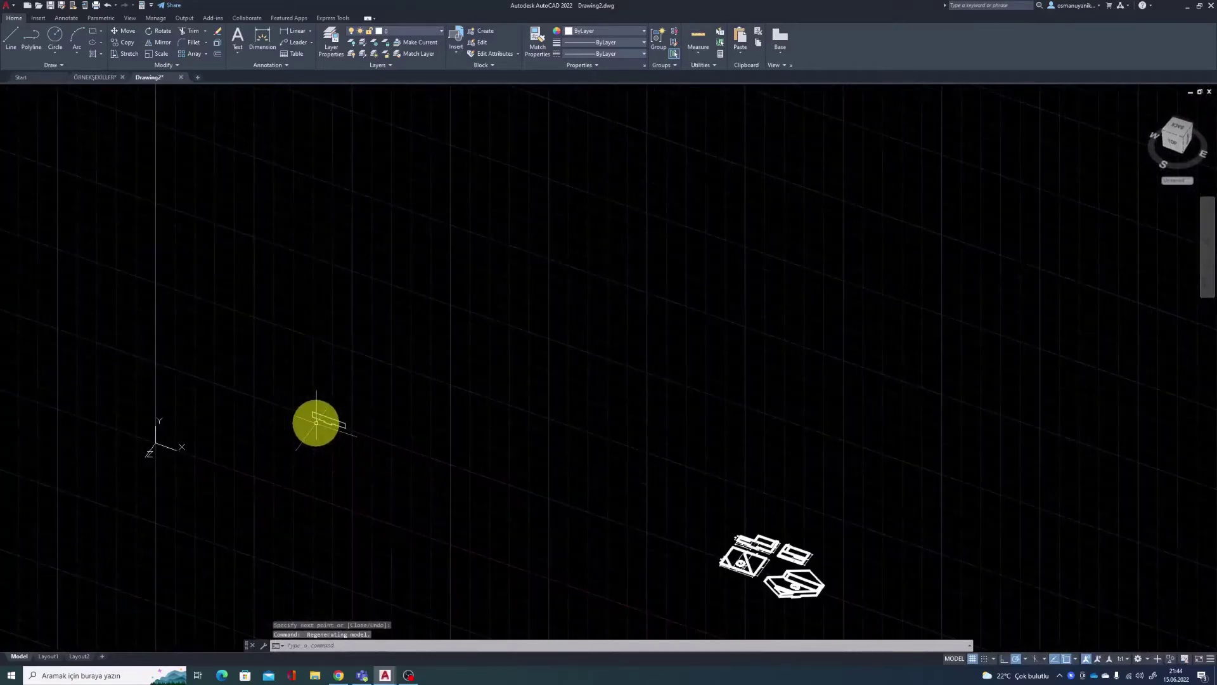
scroll(316, 422, down, 3)
scroll(318, 424, up, 3)
scroll(380, 438, down, 3)
scroll(337, 443, up, 3)
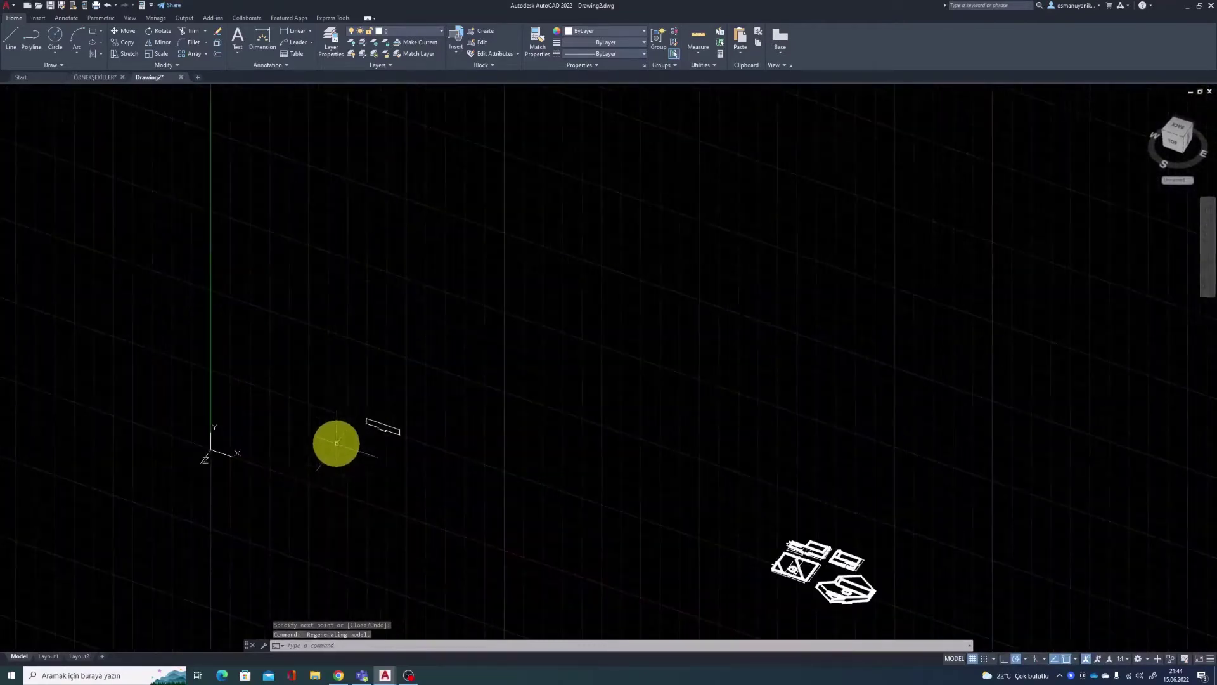
mouse_move(399, 451)
shift+middle_down()
mouse_move(633, 502)
mouse_move(503, 418)
shift+middle_up()
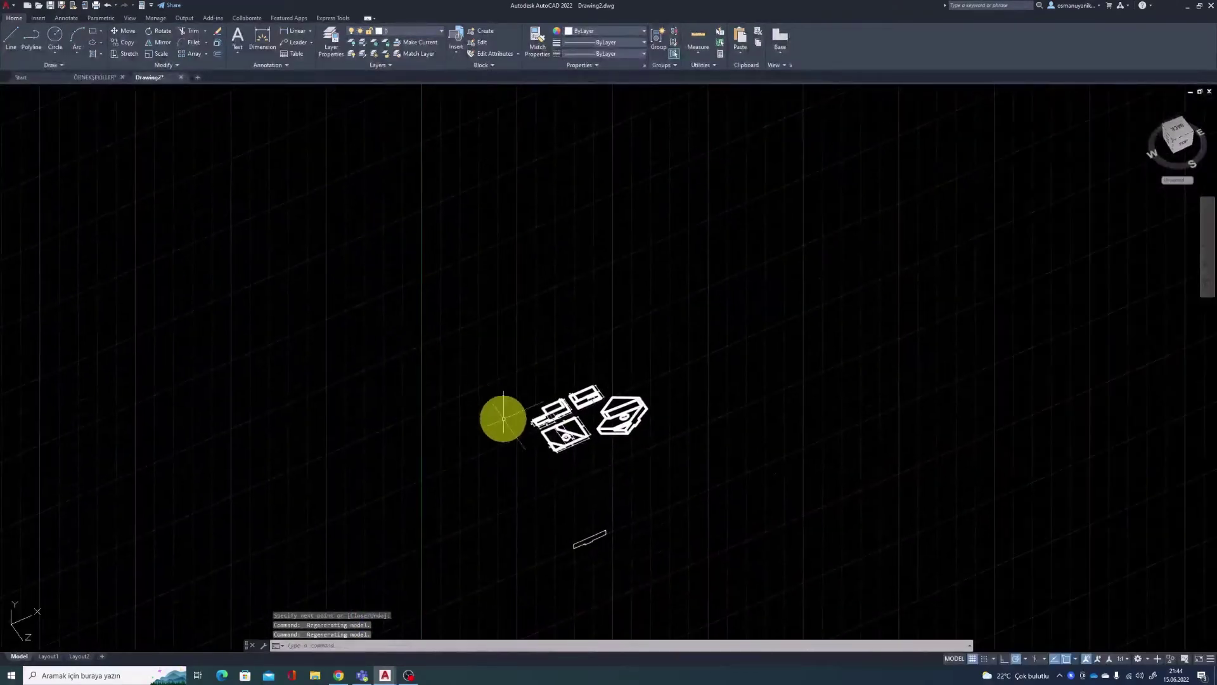
Step: Move the eight outline lines from a base point to a snapped endpoint
text(m)
key(Return)
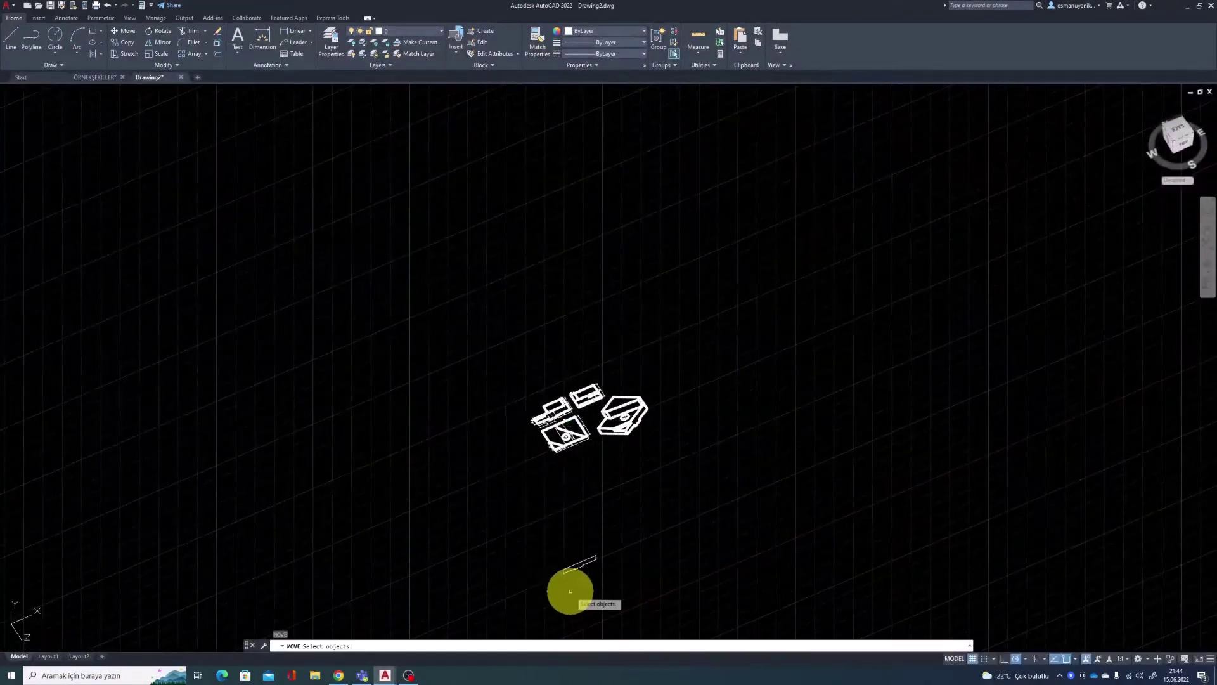
scroll(571, 591, up, 3)
click(535, 488)
click(689, 592)
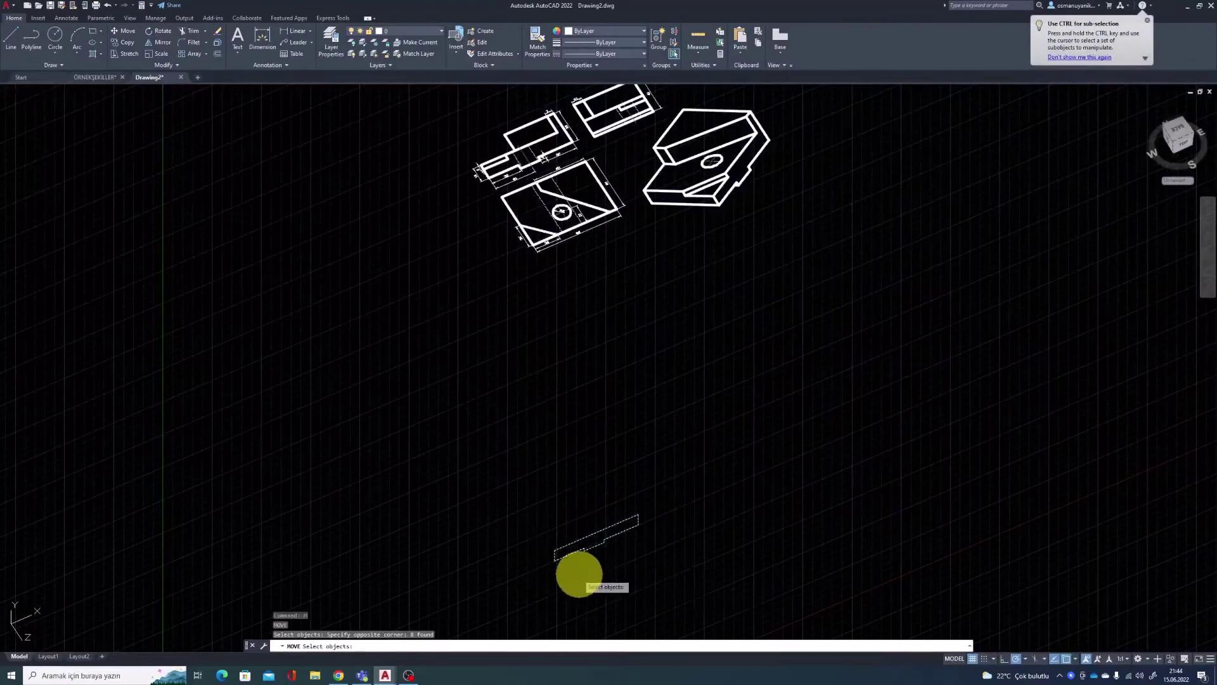
key(Return)
click(556, 561)
scroll(586, 444, down, 4)
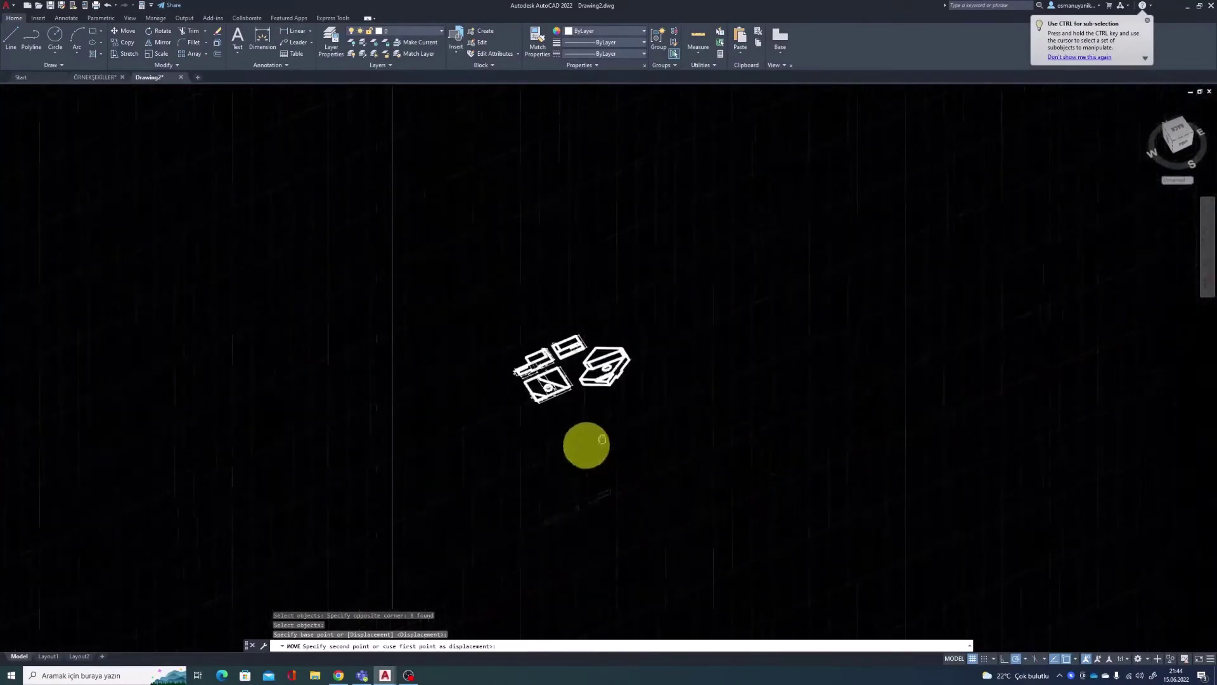
scroll(599, 381, up, 3)
scroll(508, 317, up, 2)
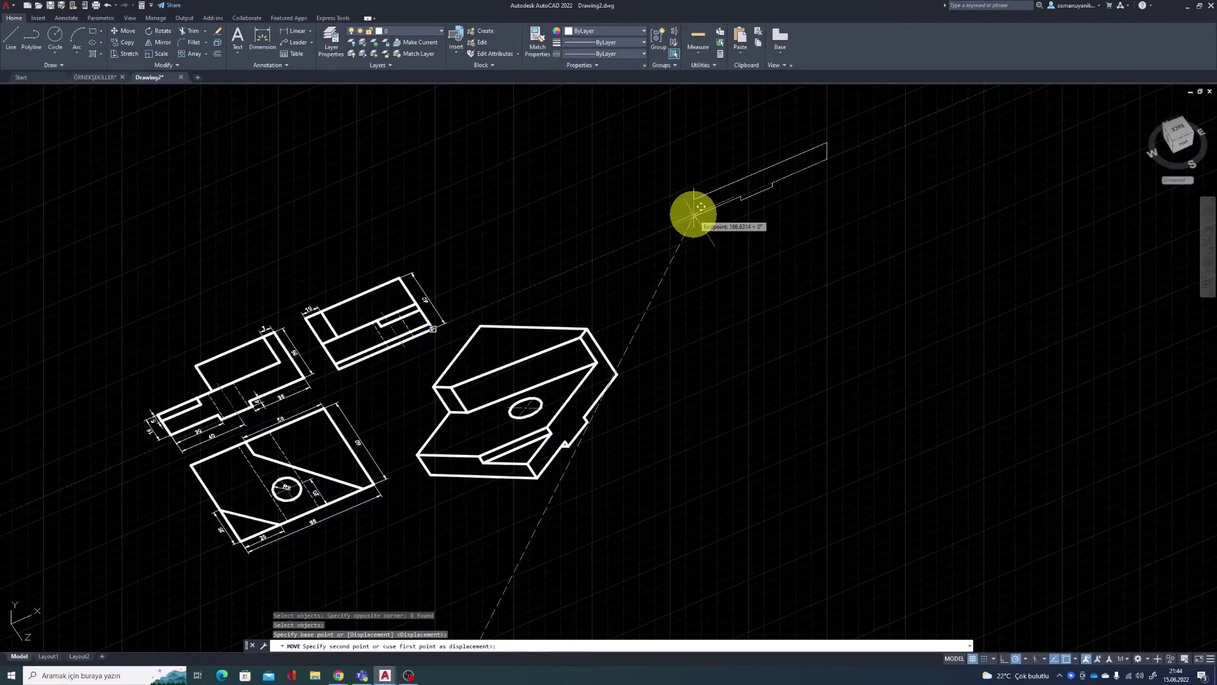
click(694, 214)
Step: Orbit and pan to centre the relocated notched outline
scroll(755, 321, down, 3)
mouse_move(739, 355)
shift+middle_down()
mouse_move(634, 361)
mouse_move(579, 340)
mouse_move(736, 345)
shift+middle_up()
scroll(730, 291, up, 4)
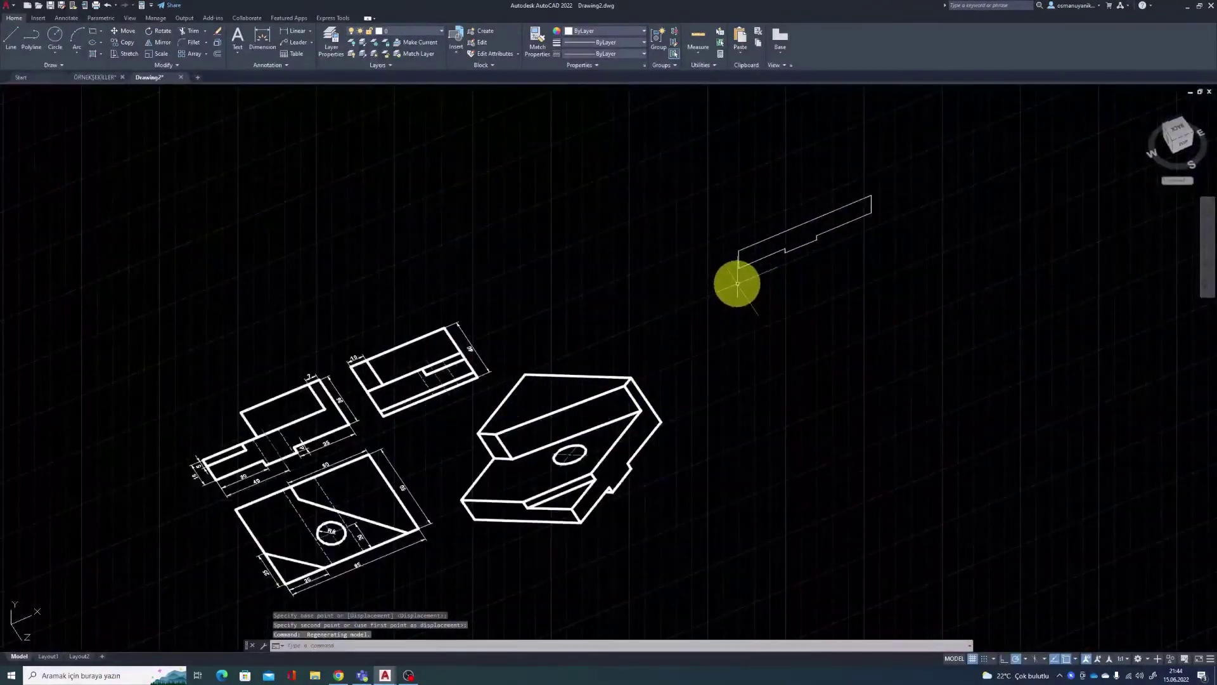
scroll(736, 280, up, 2)
scroll(740, 280, up, 2)
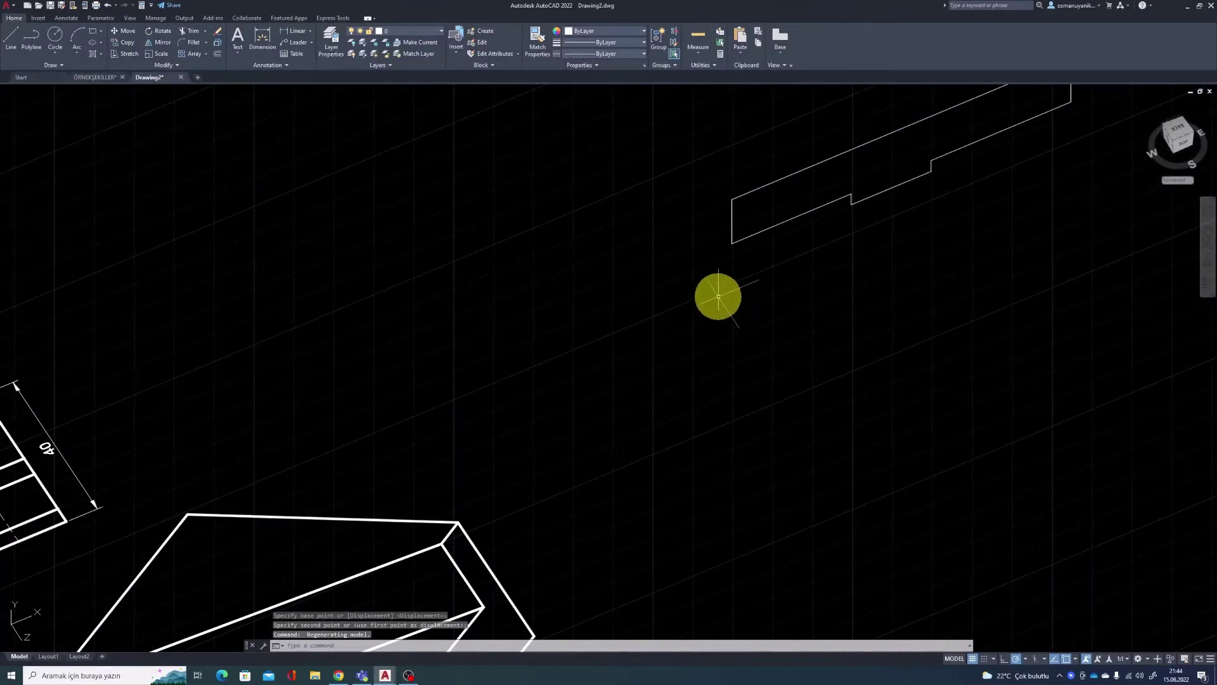
scroll(718, 296, down, 4)
middle_drag(714, 290, 646, 366)
scroll(663, 356, up, 3)
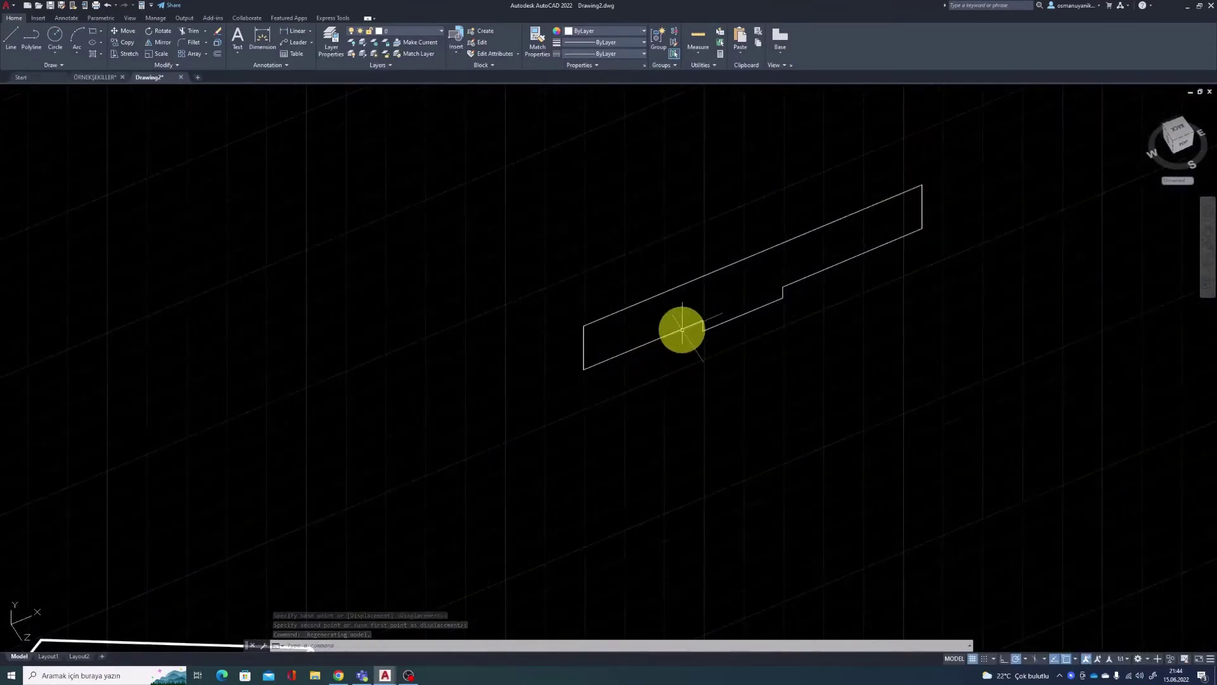
Step: Convert an outline edge to a polyline with PEDIT and join all outline lines
text(ple)
key(Return)
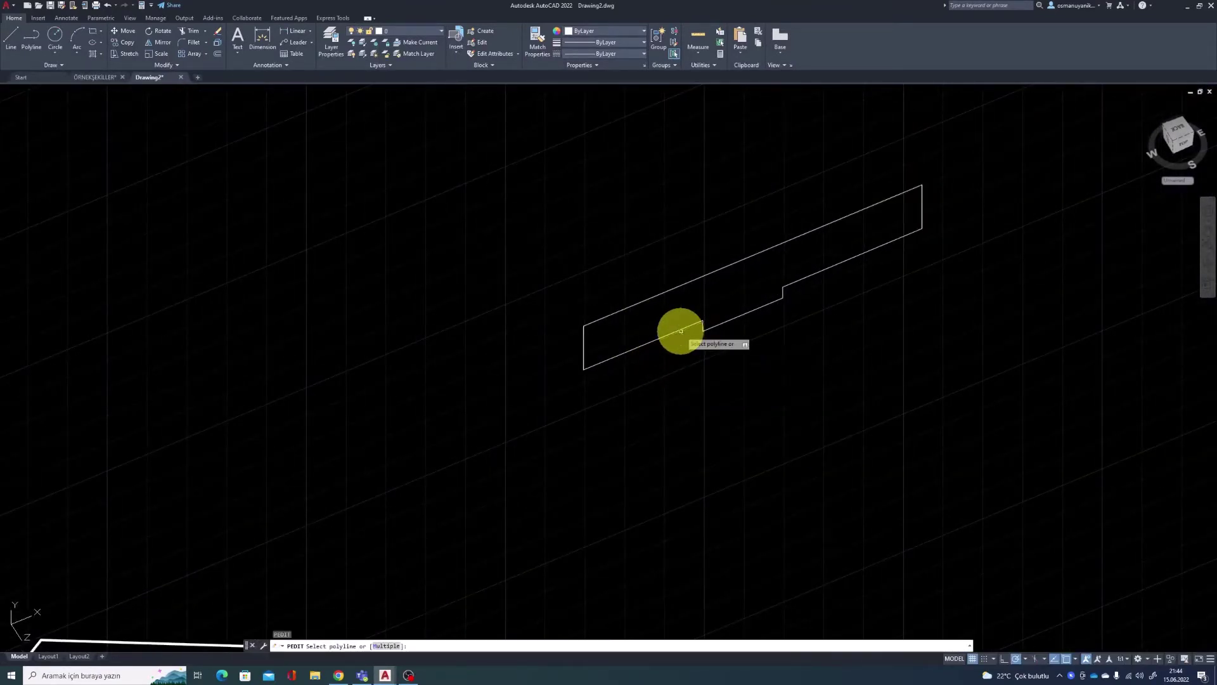
click(680, 329)
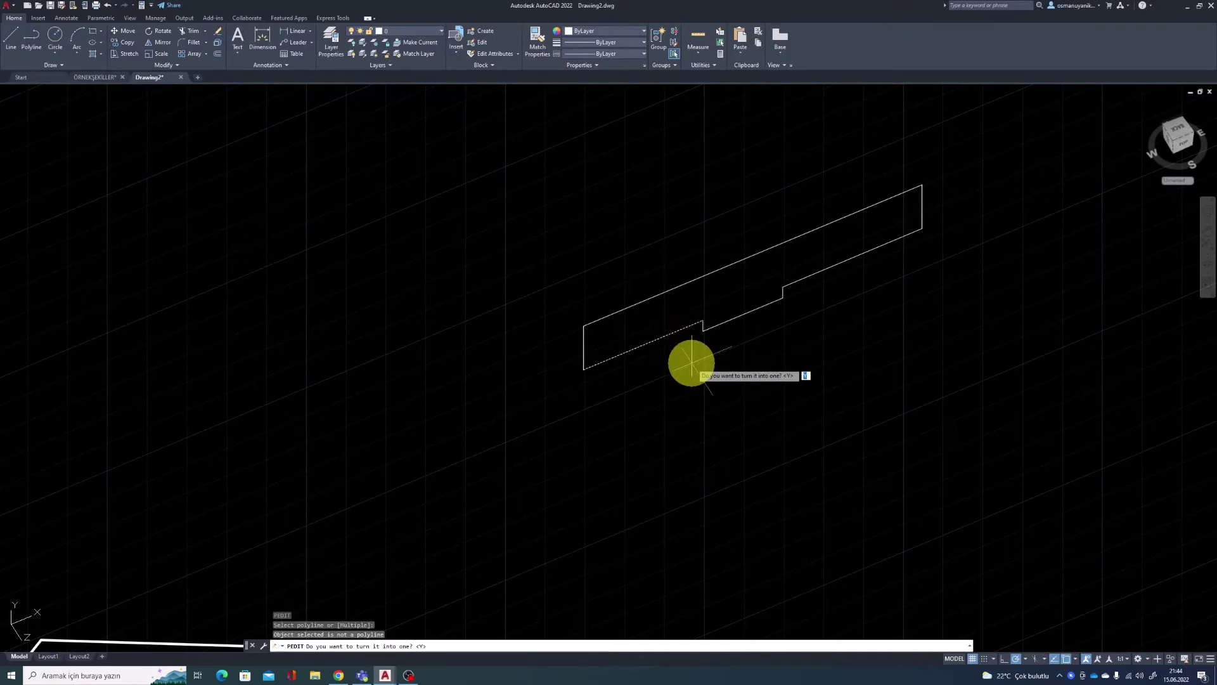
key(Return)
click(714, 400)
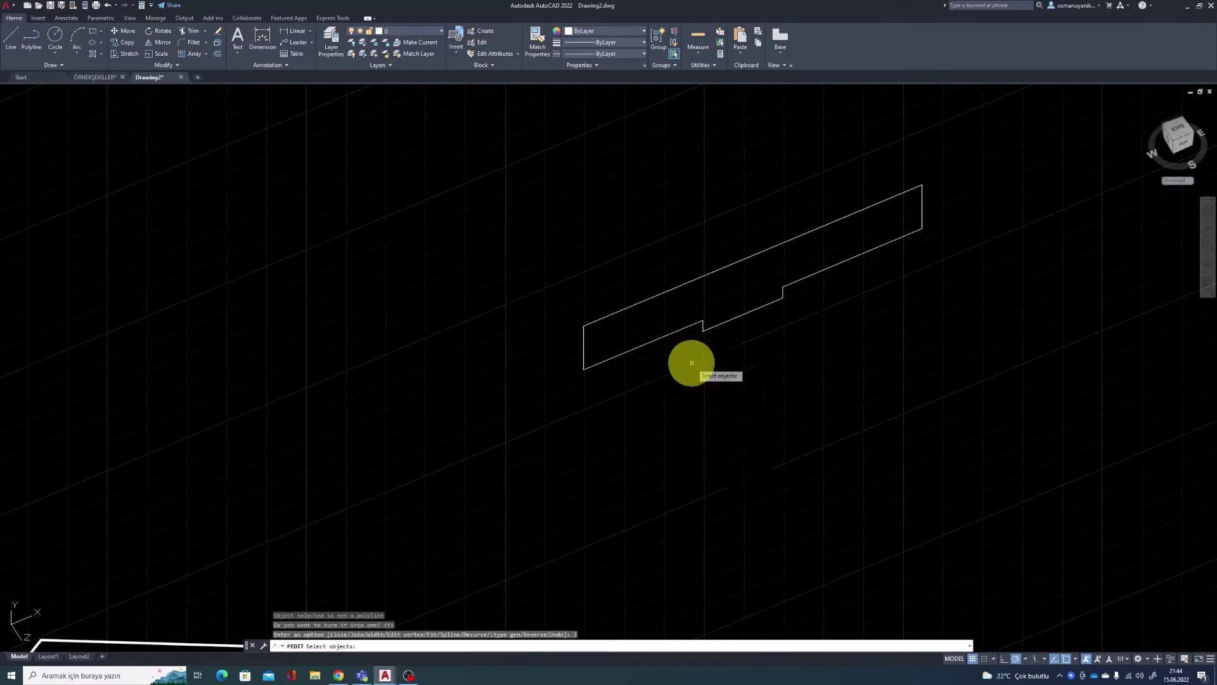
click(978, 168)
click(580, 400)
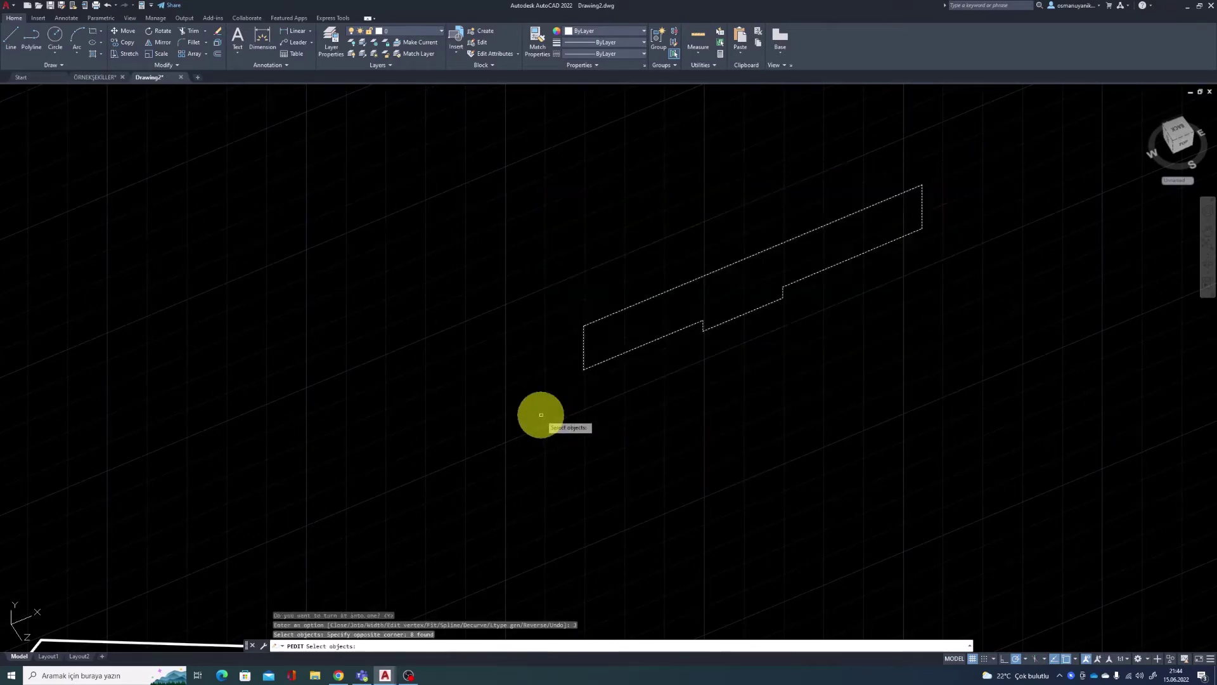
key(Return)
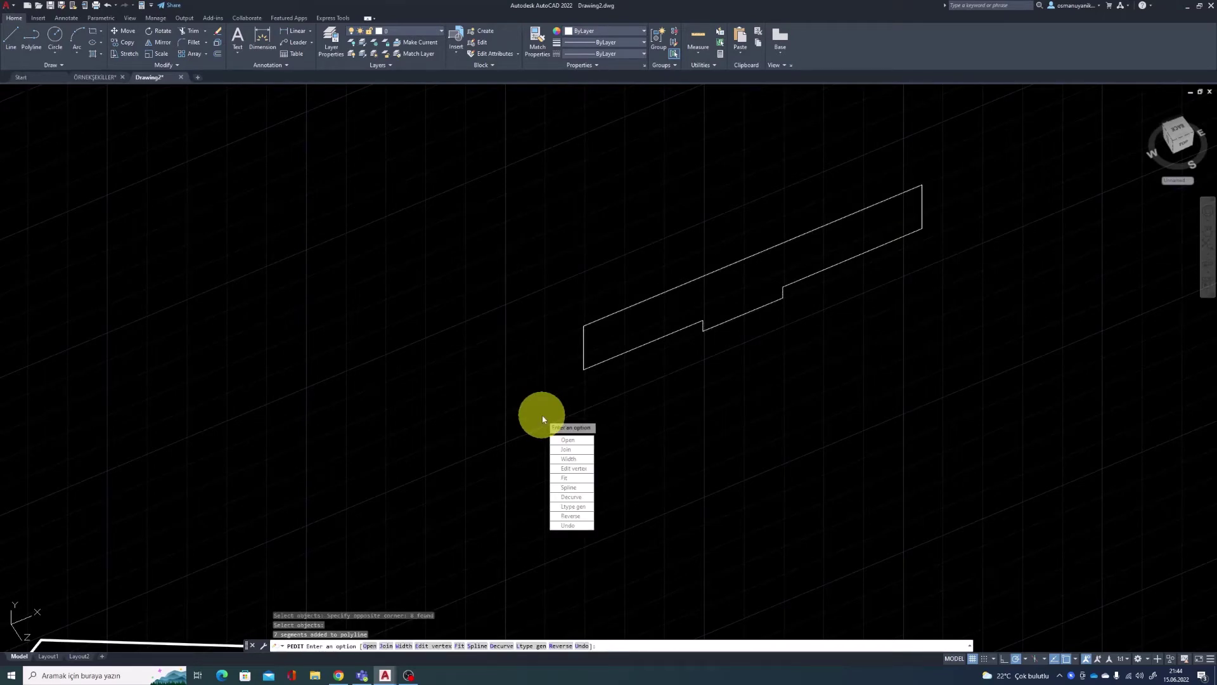
key(Return)
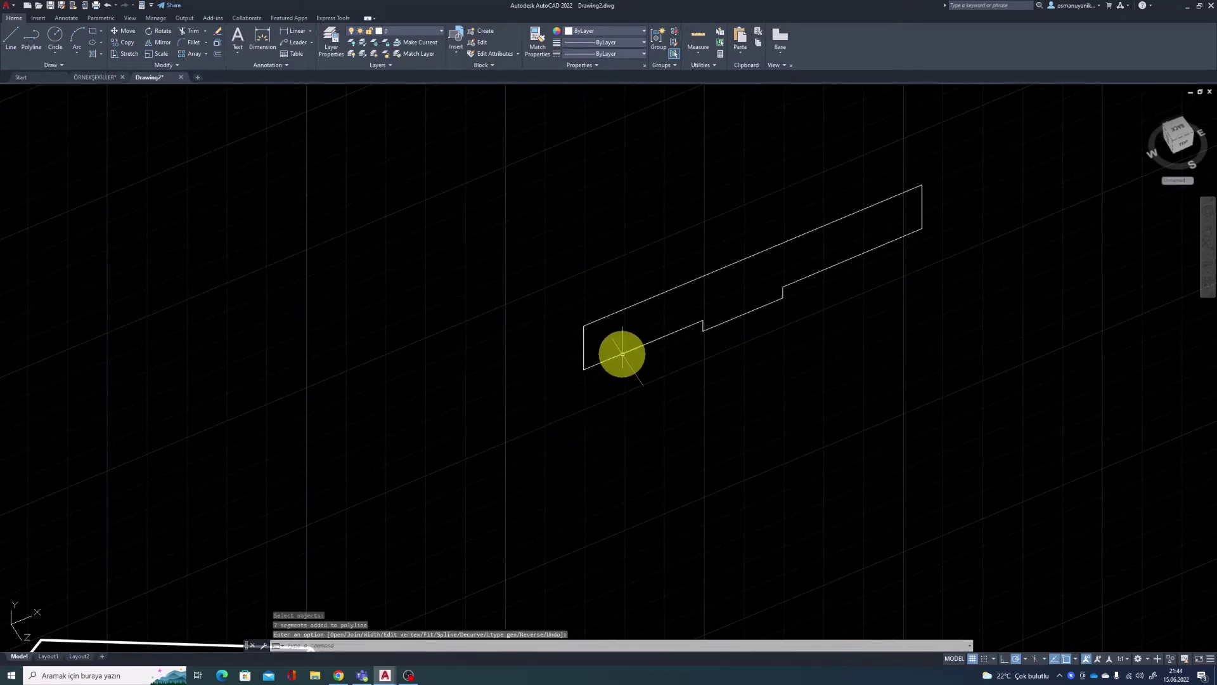
key(Return)
click(584, 358)
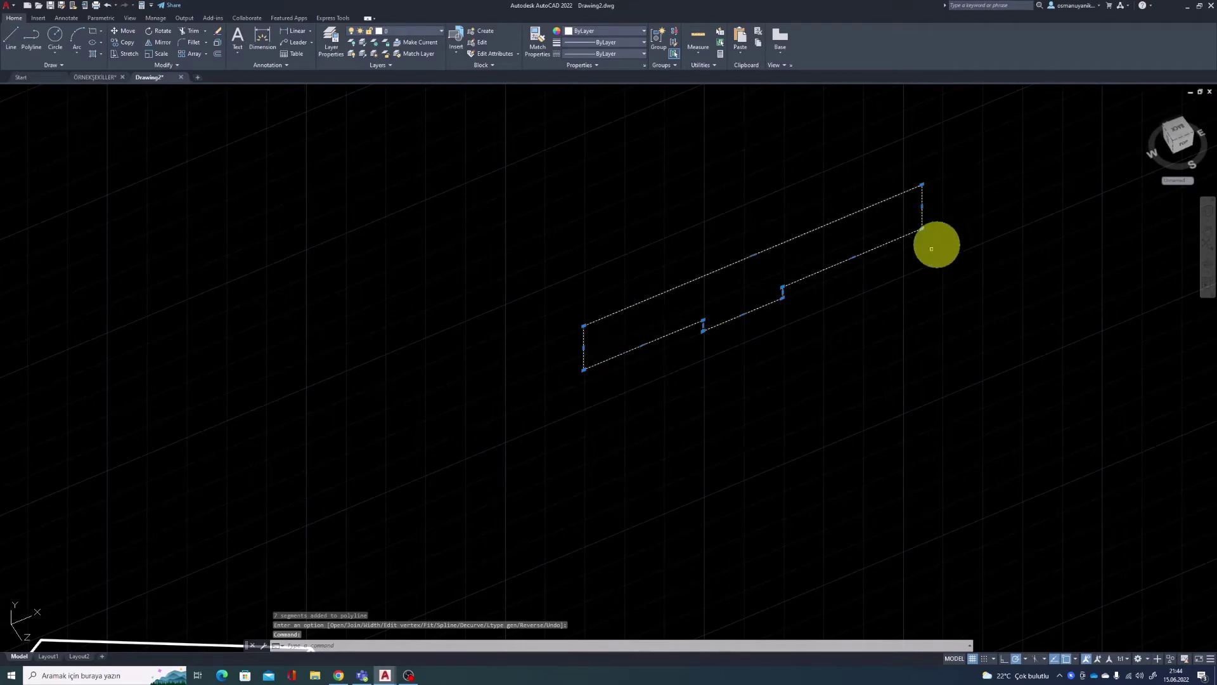
Step: Pan and zoom over the reference drawings, returning to the joined outline
scroll(677, 333, down, 2)
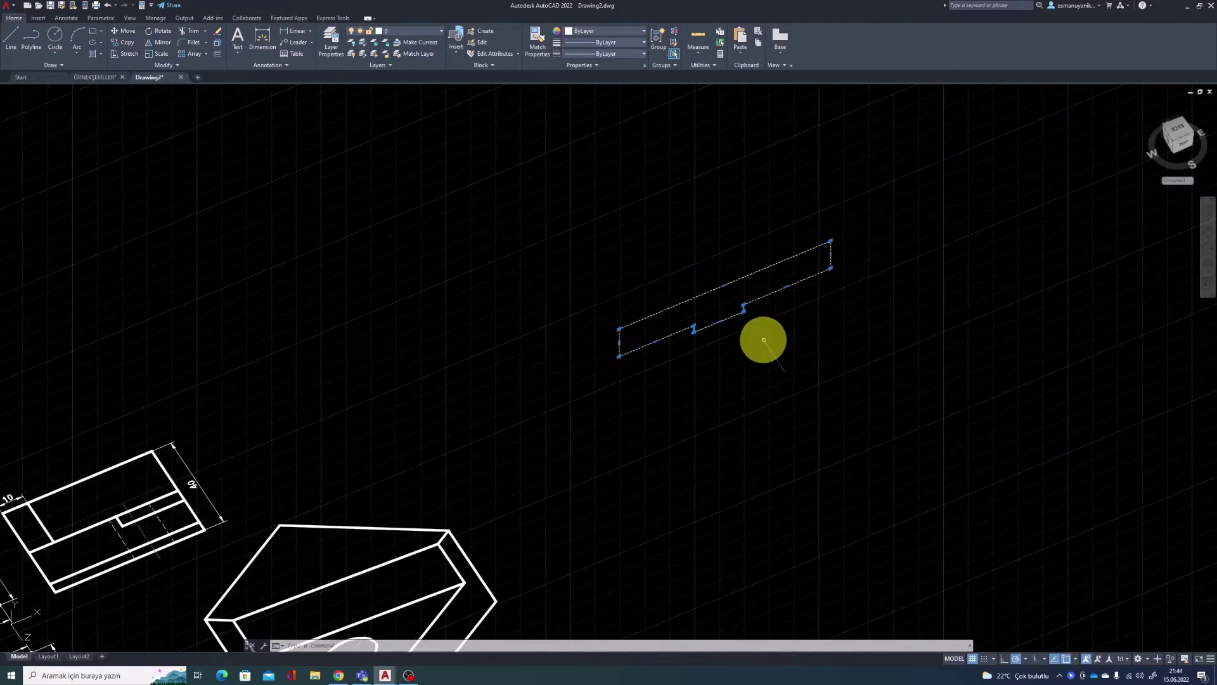
scroll(707, 345, up, 2)
scroll(705, 349, up, 2)
scroll(804, 247, down, 4)
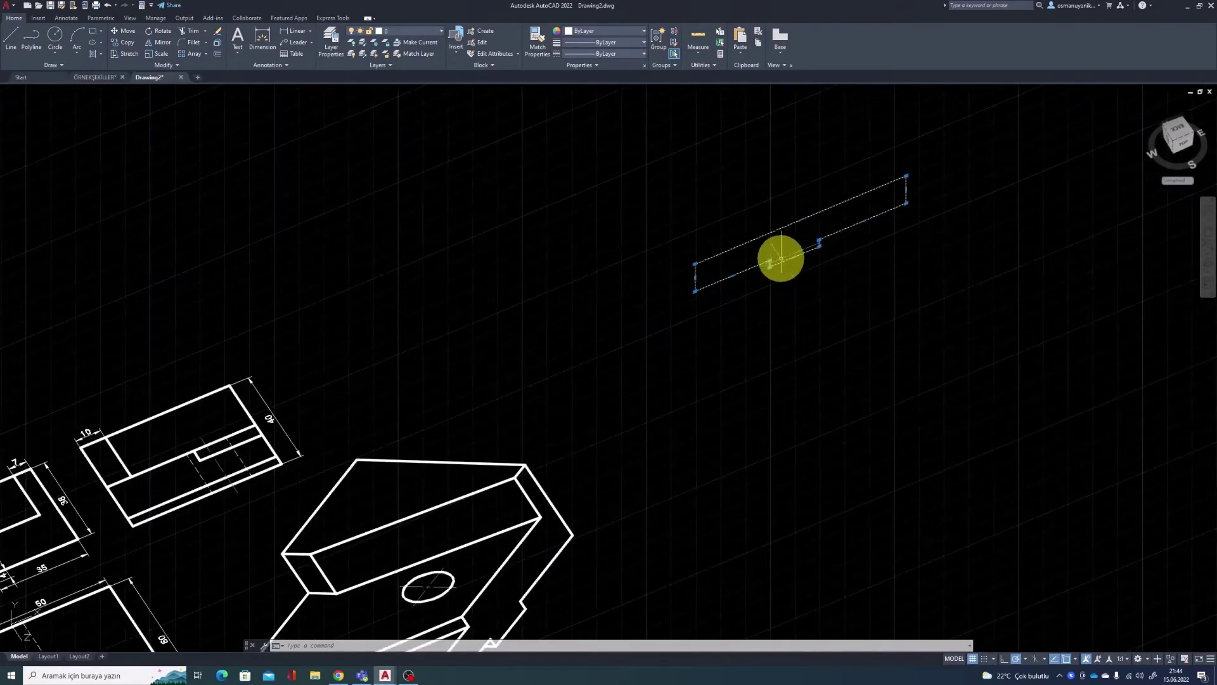
middle_drag(782, 256, 786, 338)
mouse_move(549, 407)
middle_down()
mouse_move(945, 237)
mouse_move(869, 177)
middle_up()
middle_drag(592, 440, 638, 345)
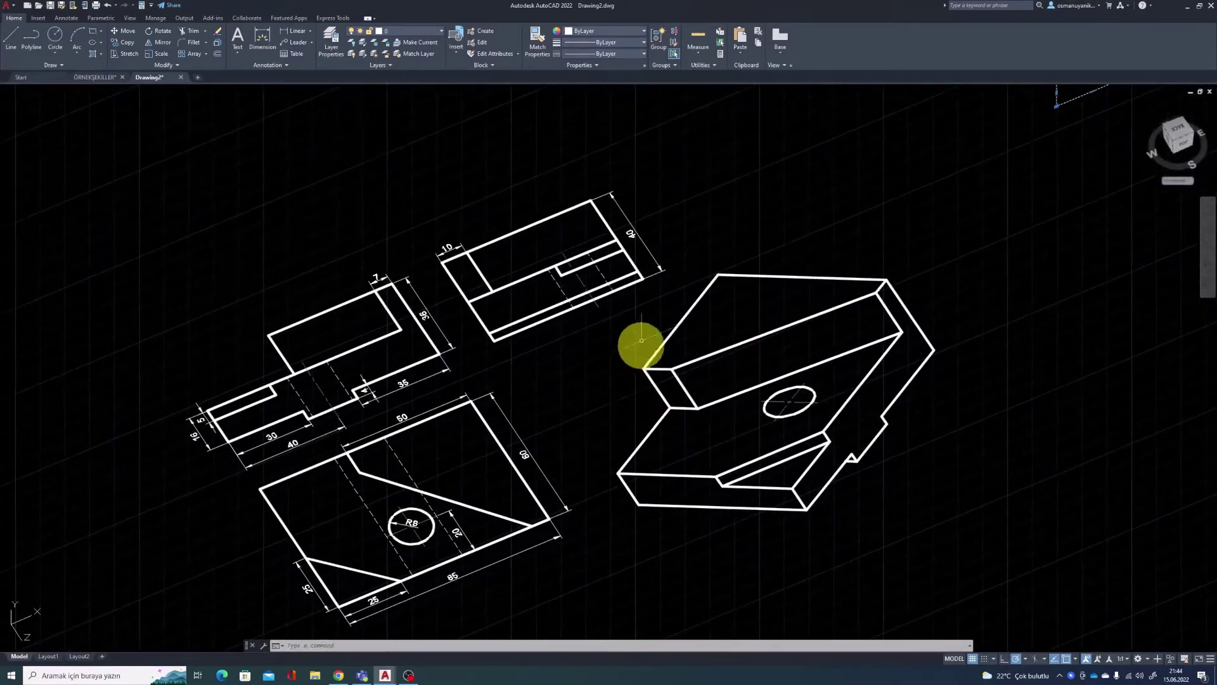
middle_drag(507, 450, 539, 403)
scroll(539, 403, up, 4)
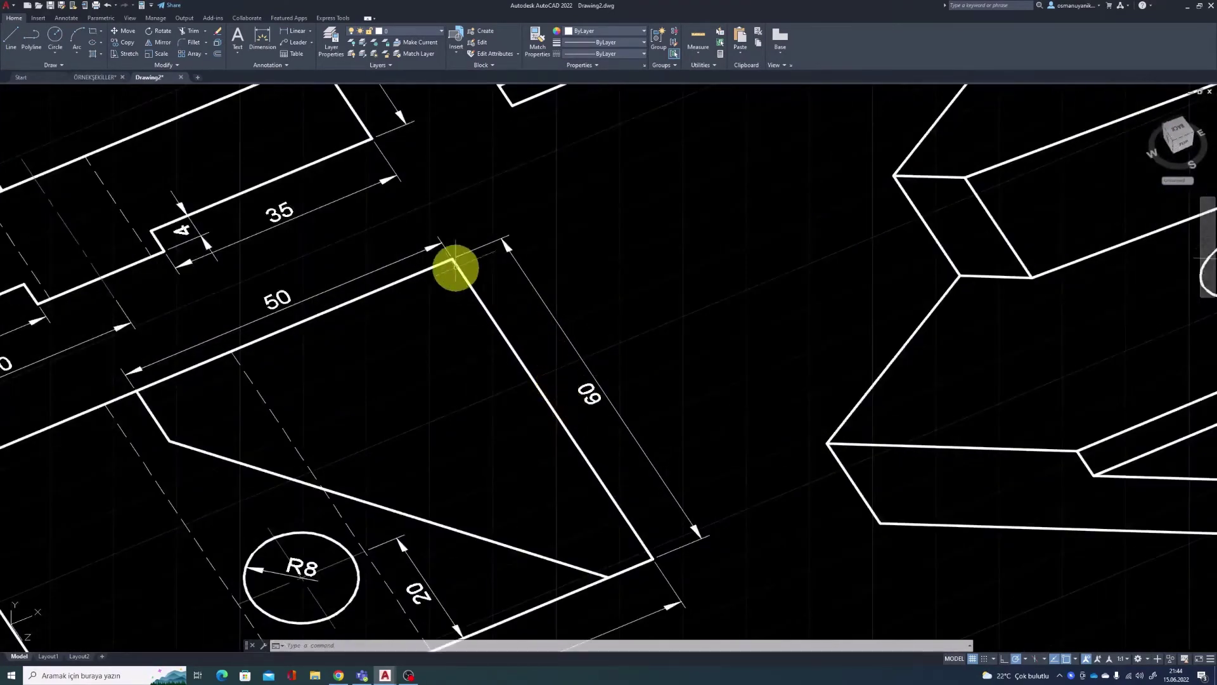
scroll(613, 502, down, 4)
scroll(614, 502, down, 2)
middle_drag(809, 313, 659, 352)
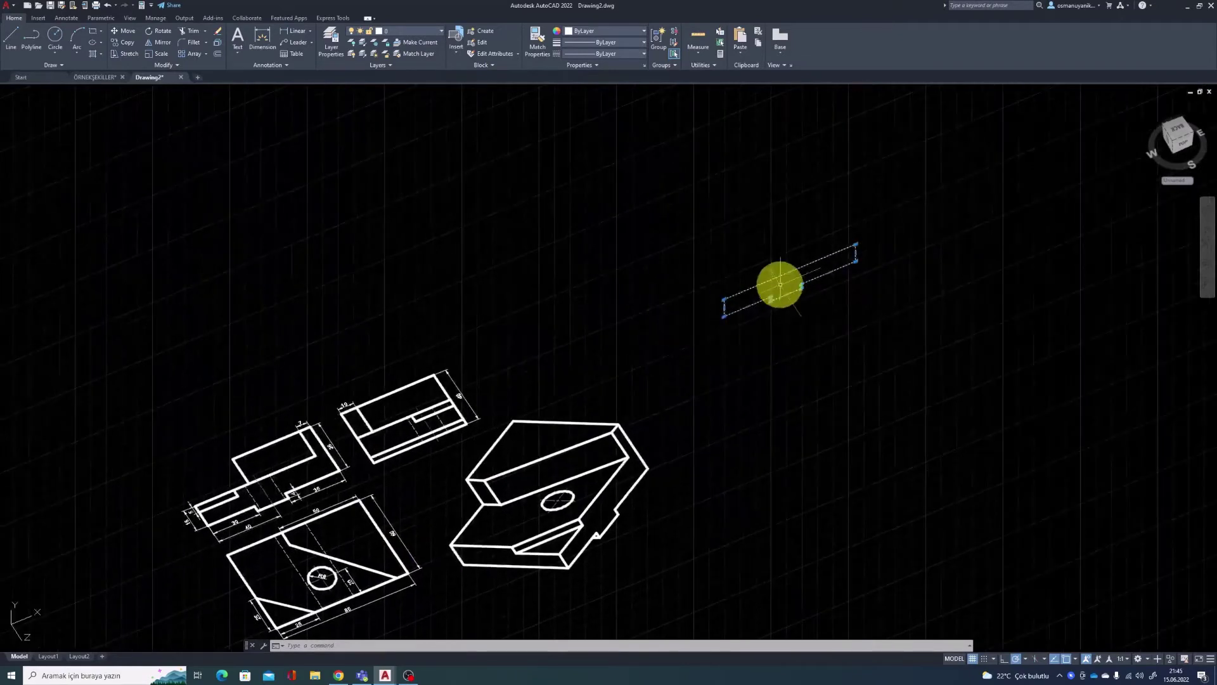
scroll(779, 283, up, 2)
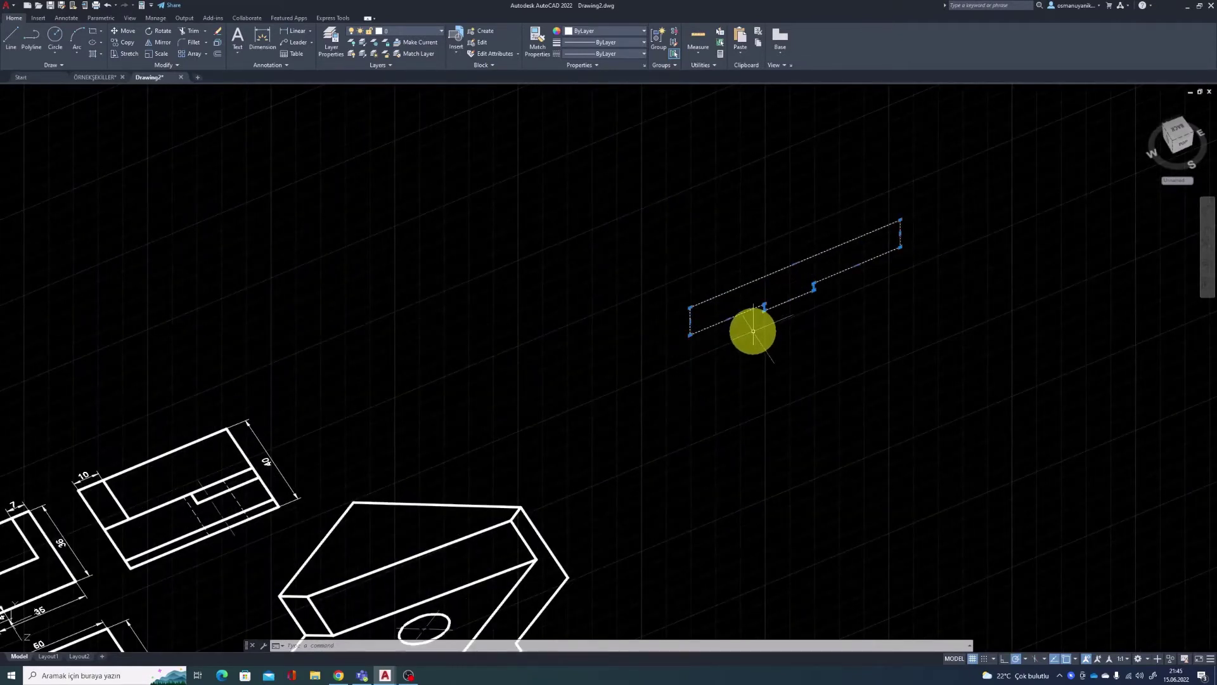
Step: Extrude the stepped polyline to a height of 60 and orbit to inspect the block
key(Return)
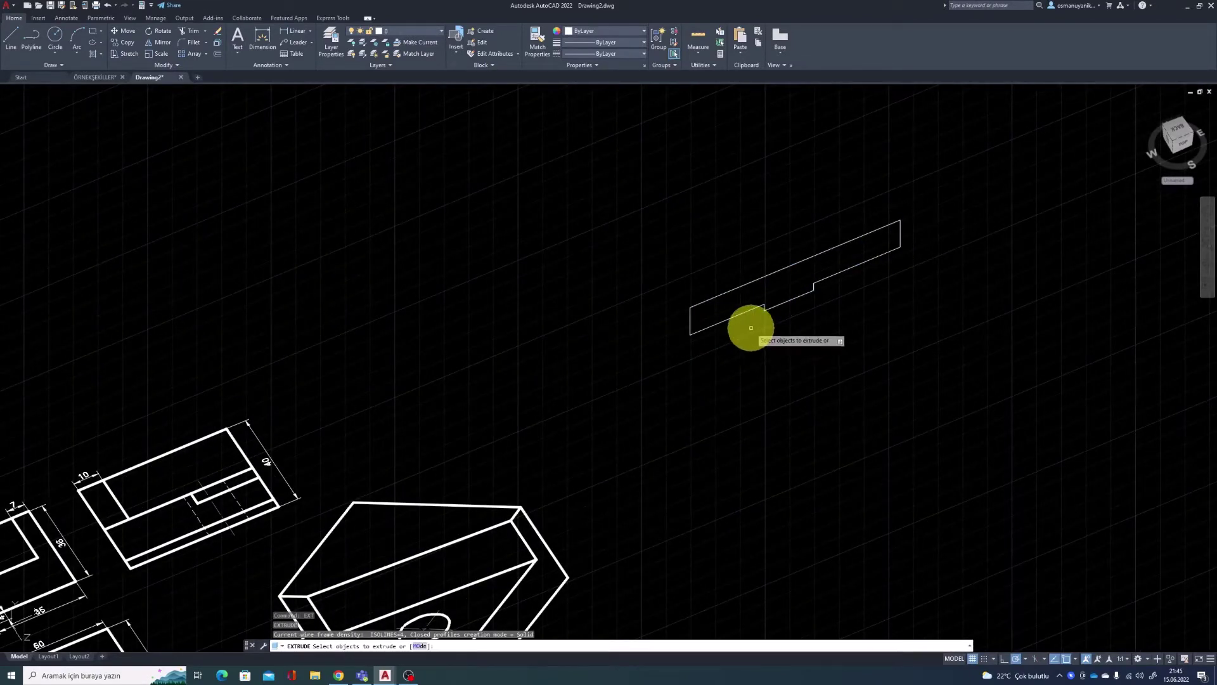
click(745, 313)
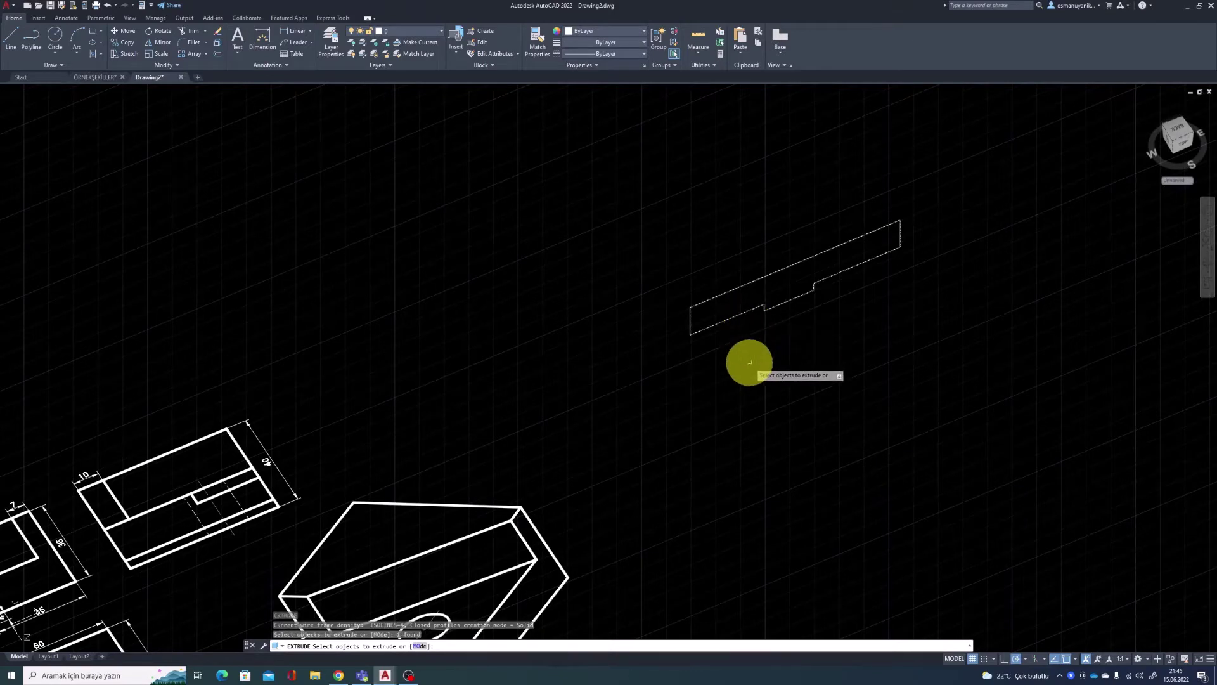
key(Return)
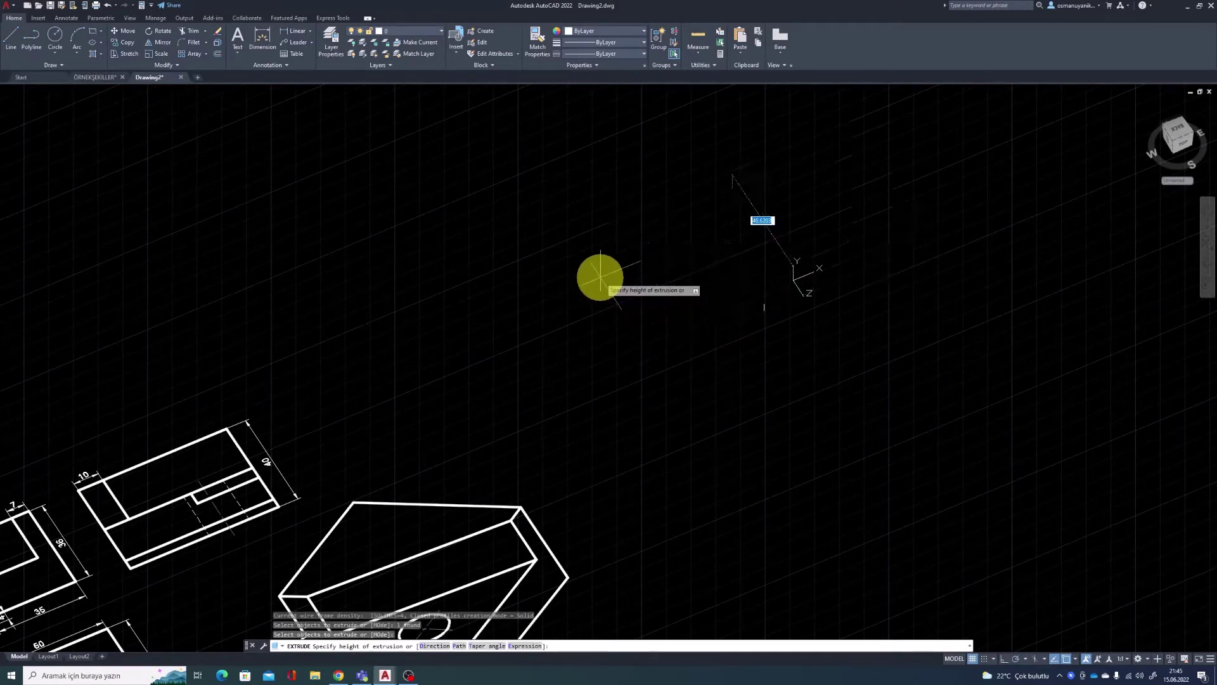
text(8)
key(Return)
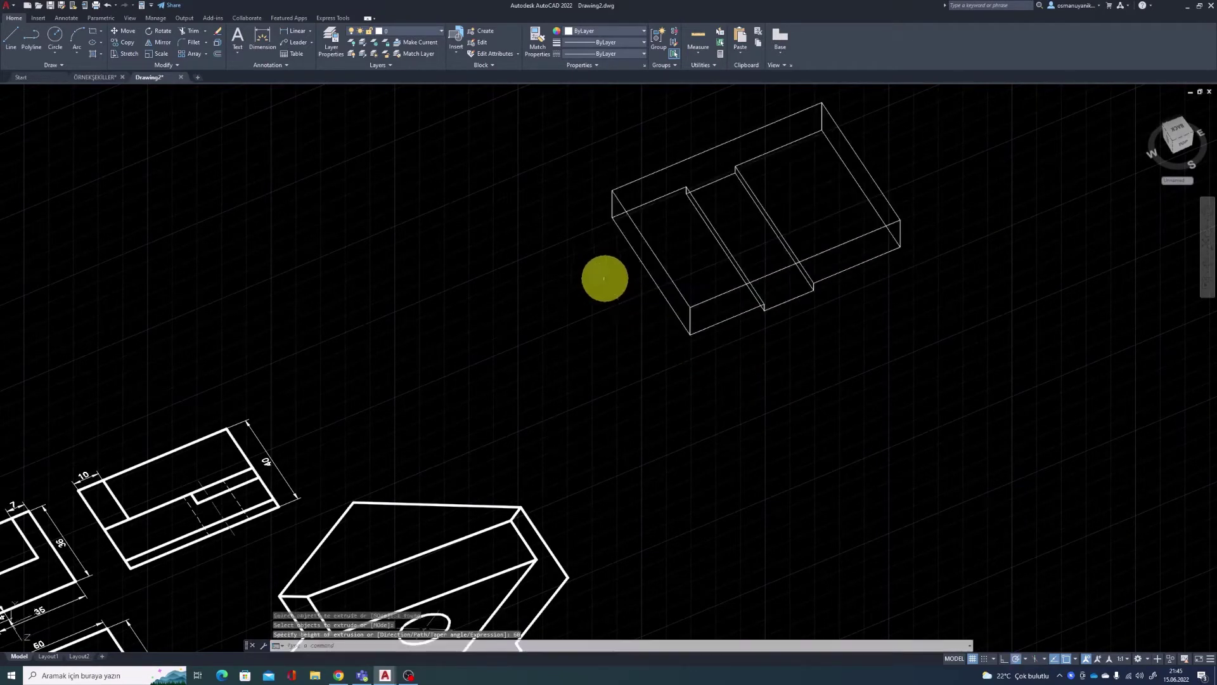
mouse_move(671, 313)
shift+mouse_down()
mouse_move(706, 285)
mouse_move(701, 275)
mouse_move(678, 281)
shift+mouse_up()
scroll(654, 283, down, 2)
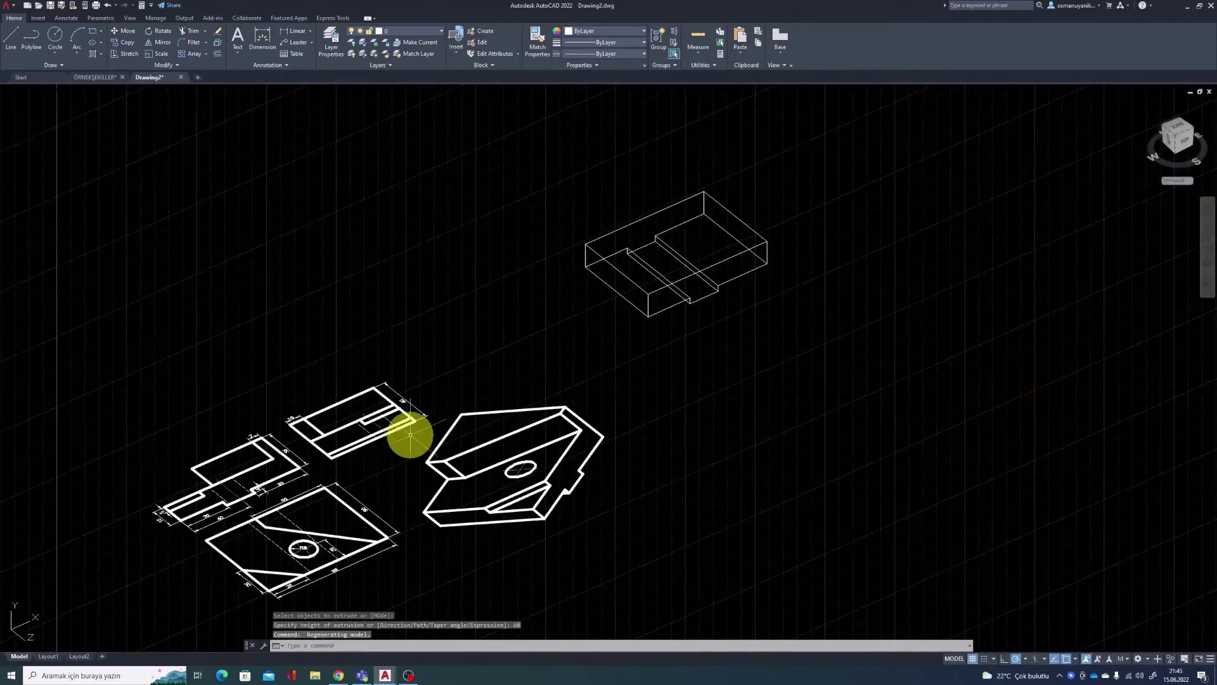
scroll(312, 549, up, 1)
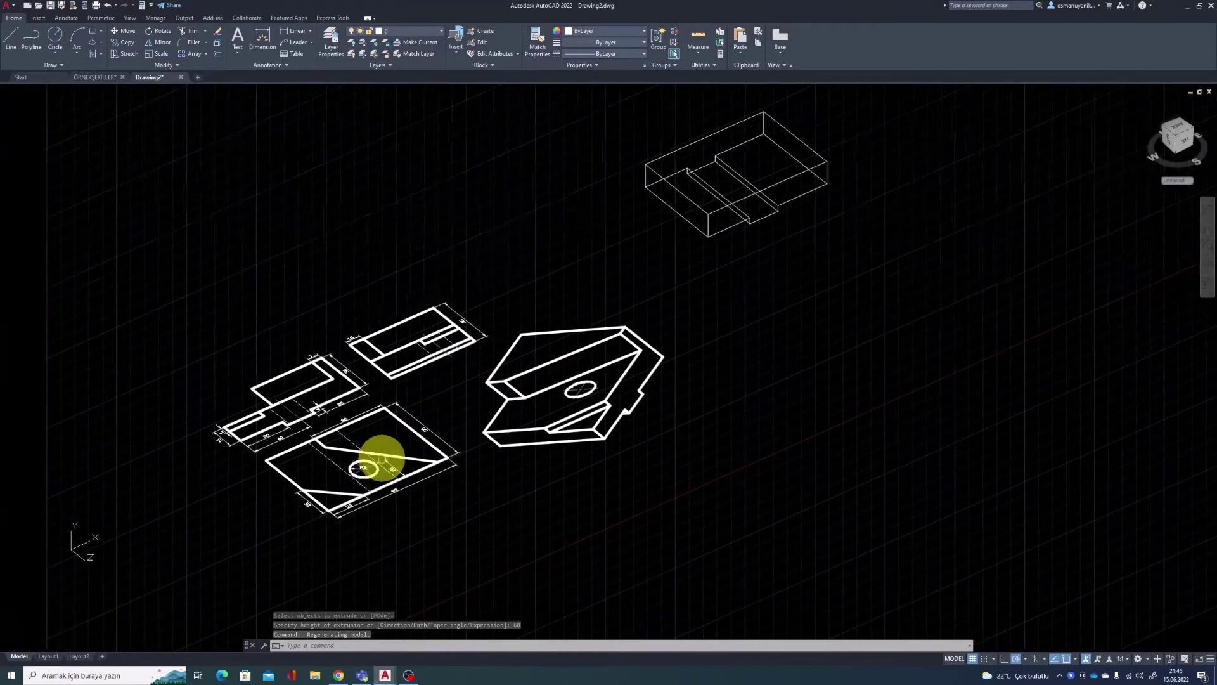
scroll(336, 498, up, 3)
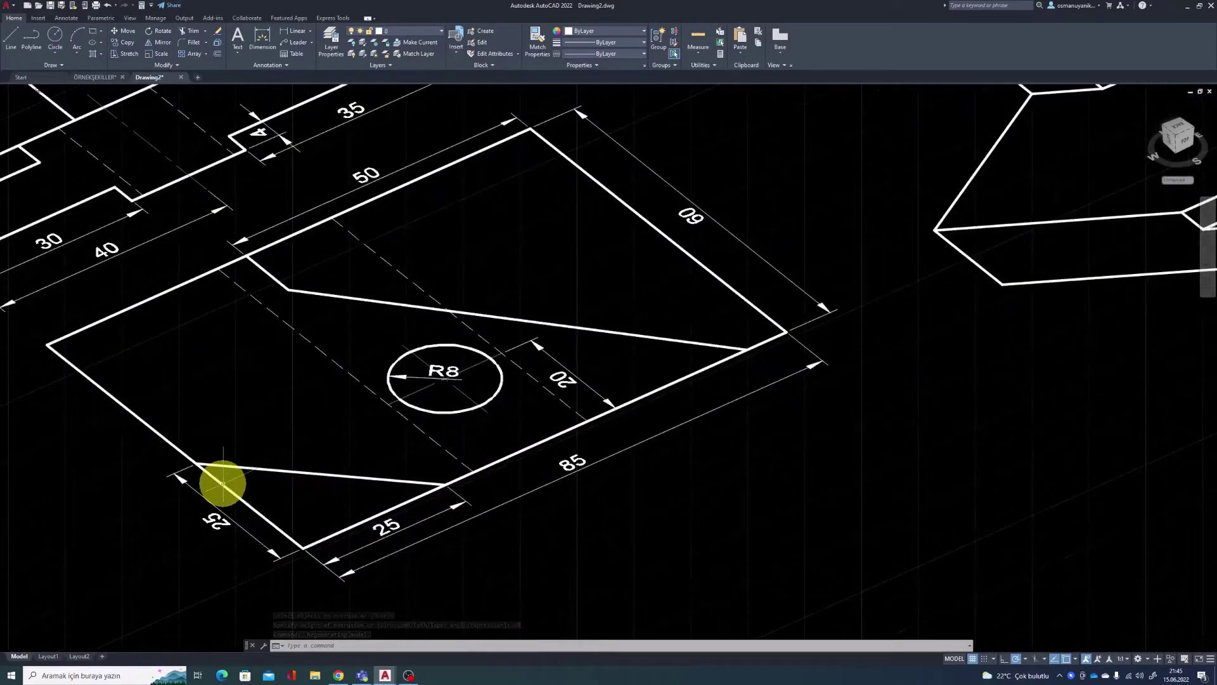
scroll(222, 485, down, 2)
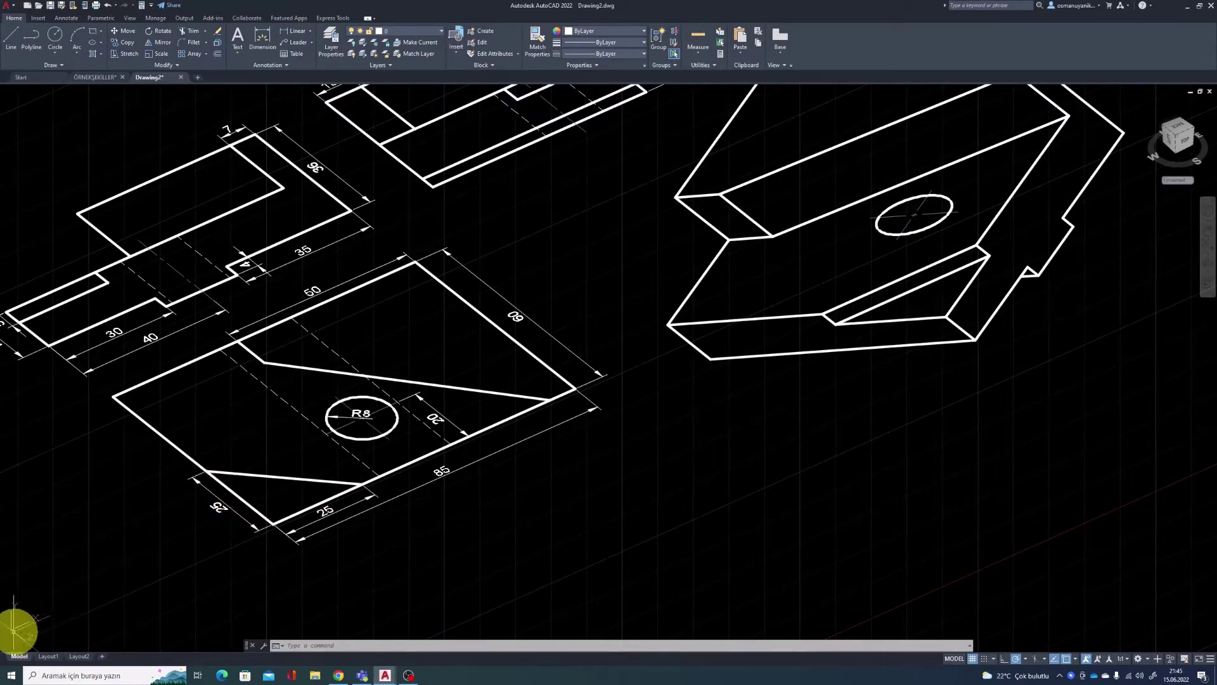
scroll(189, 550, down, 2)
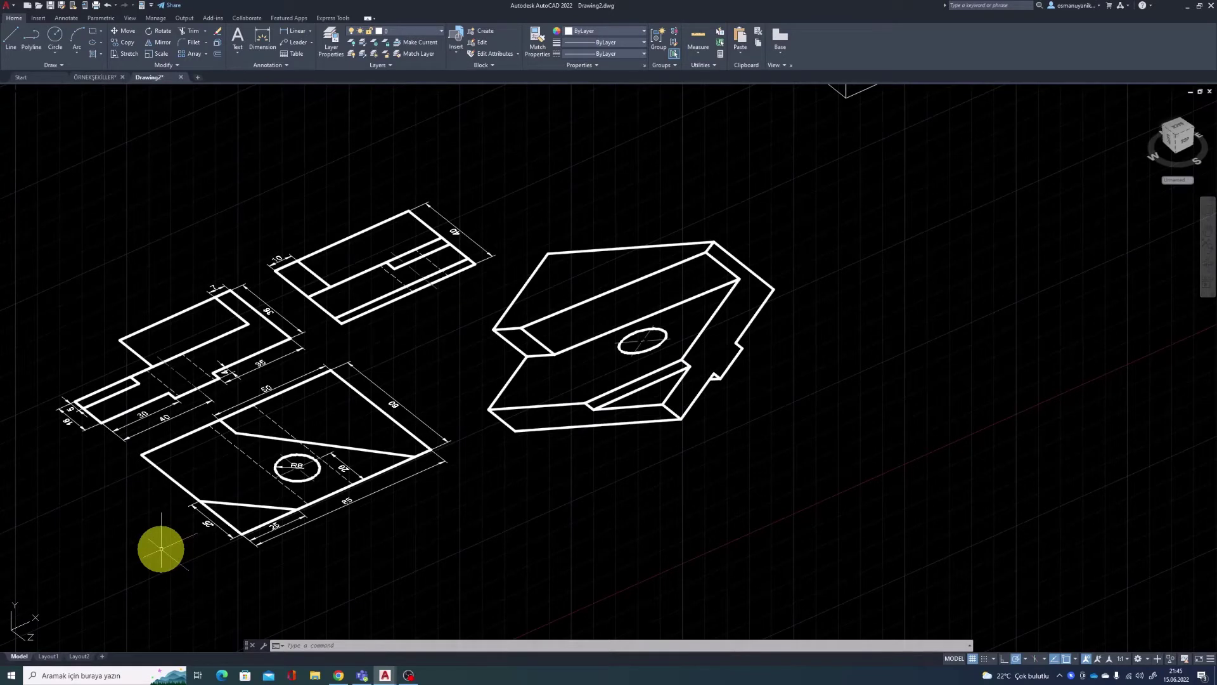
Step: Reset the UCS using its default World option
text(cs)
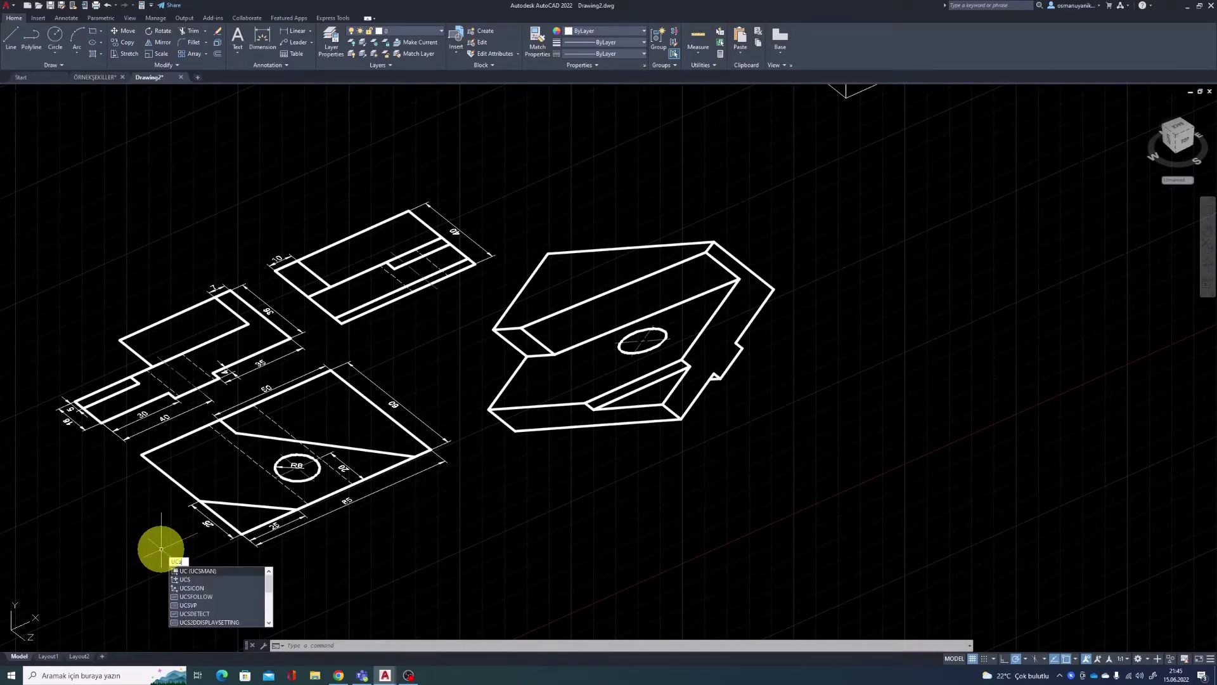
key(Return)
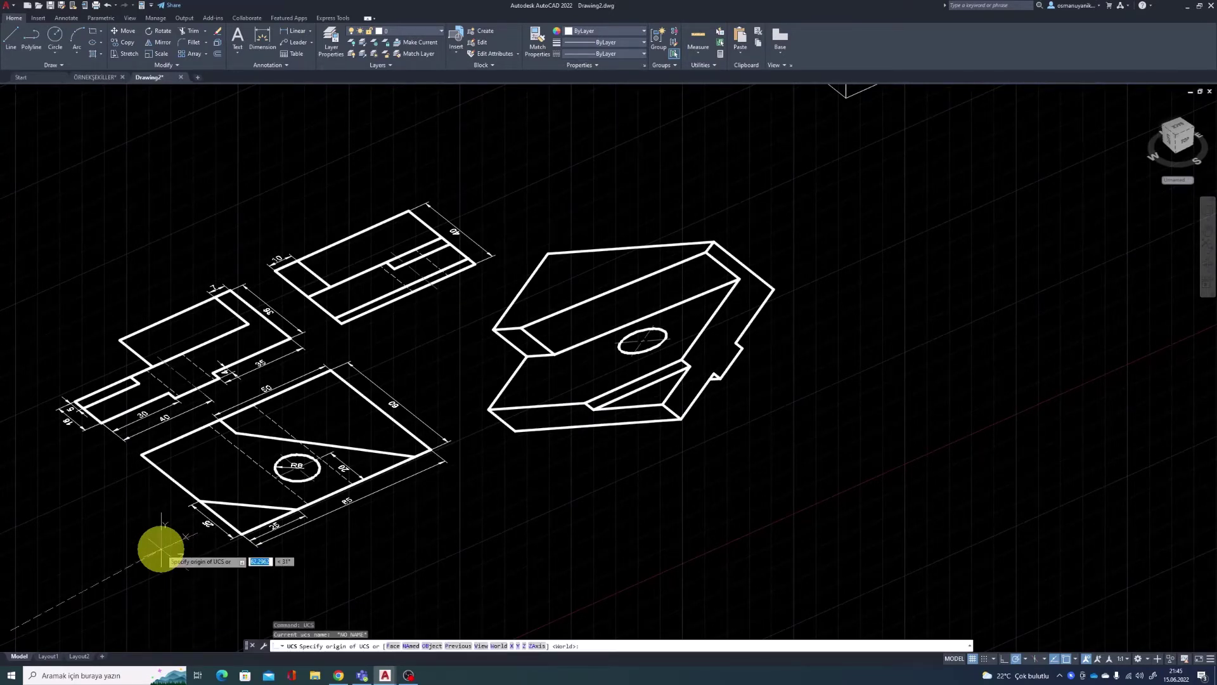
key(Return)
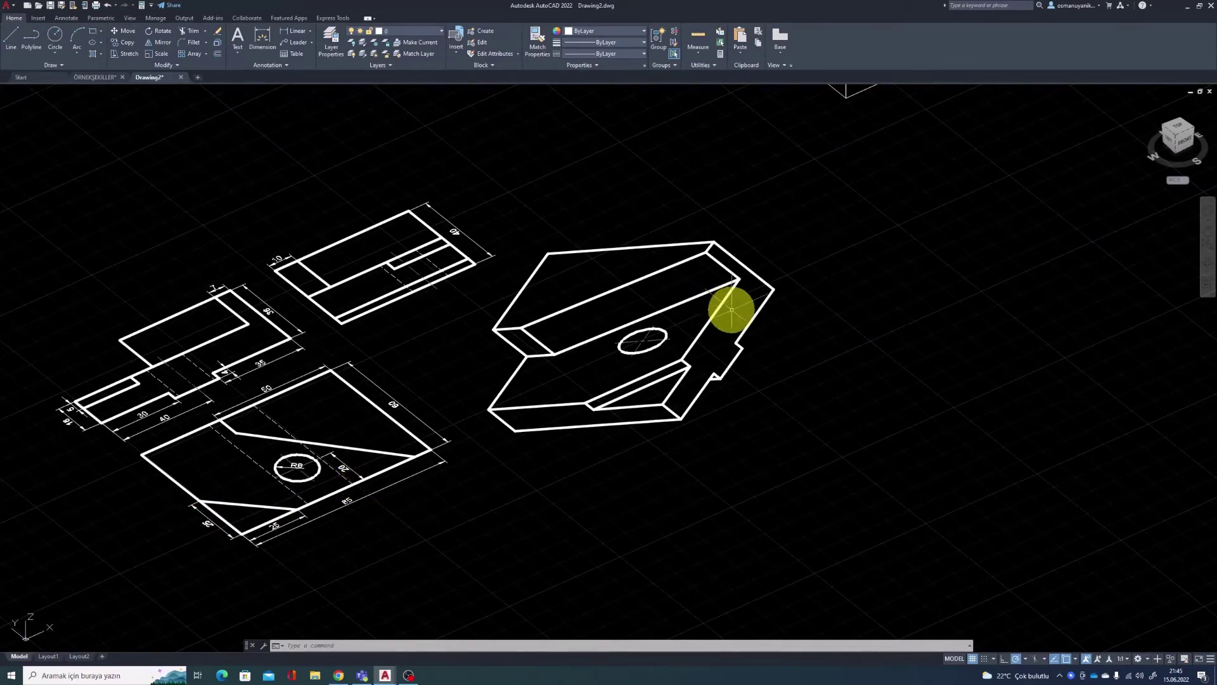
Step: Draw a closed triangular polyline with two 25-unit sides below the box
middle_drag(731, 309, 475, 467)
scroll(476, 468, down, 3)
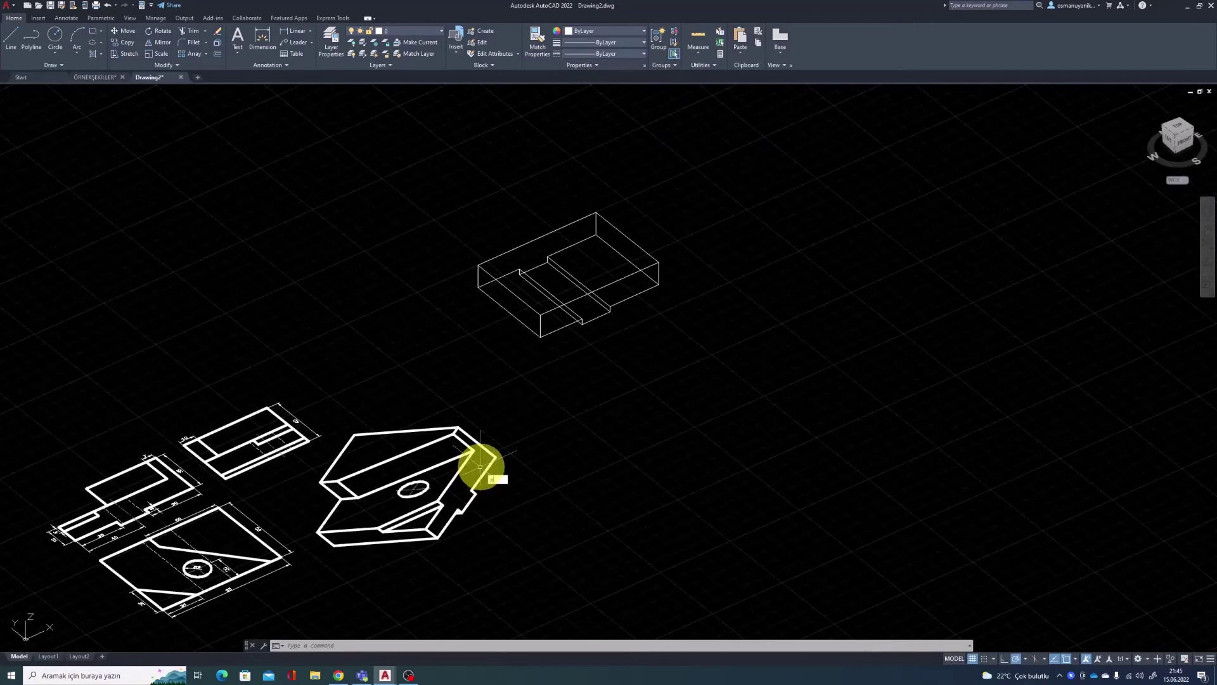
text(PL)
key(Return)
scroll(579, 412, up, 4)
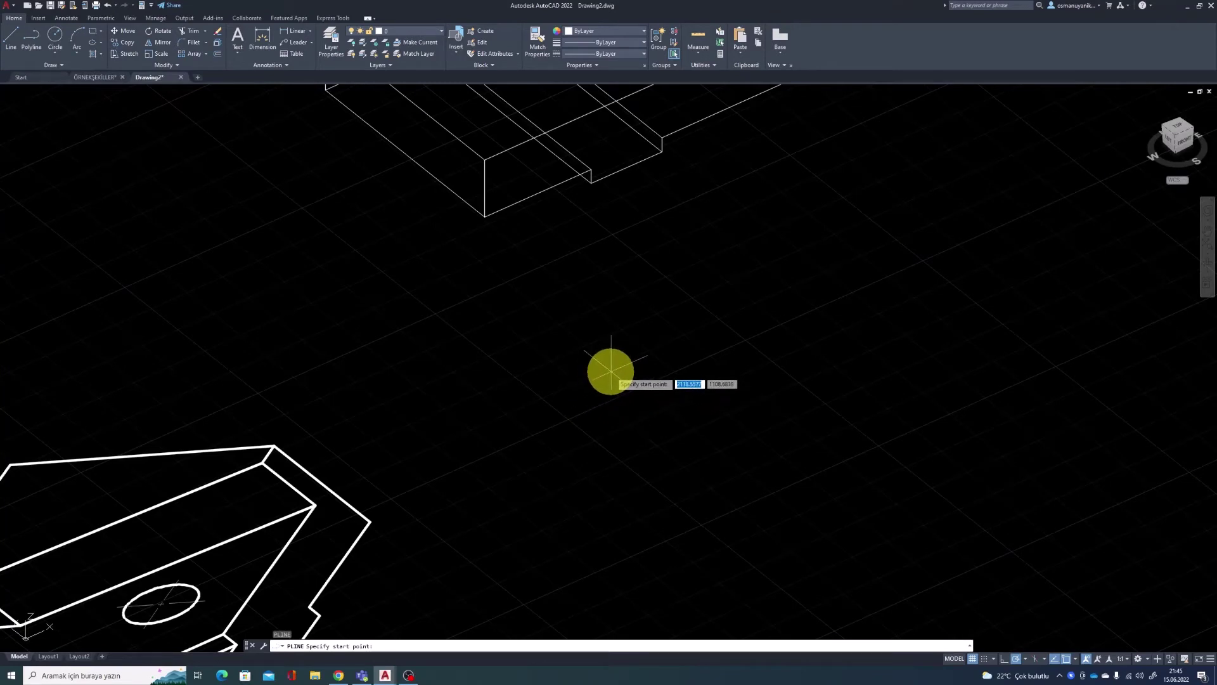
click(621, 361)
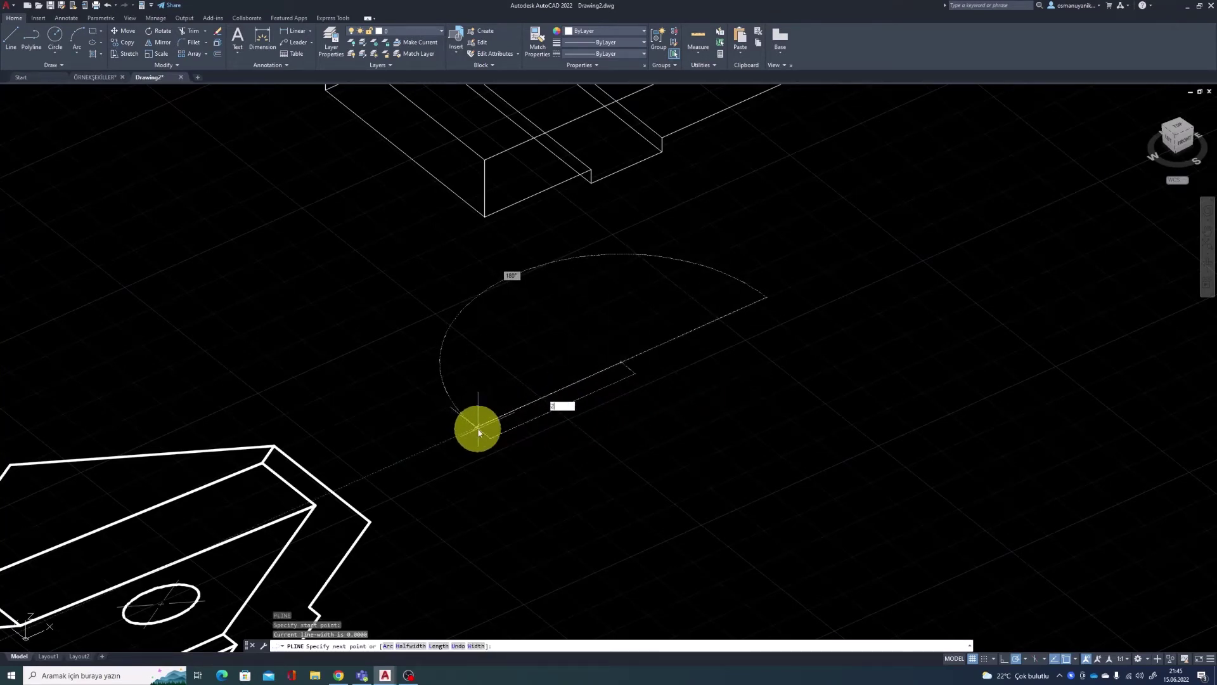
text(25)
key(Return)
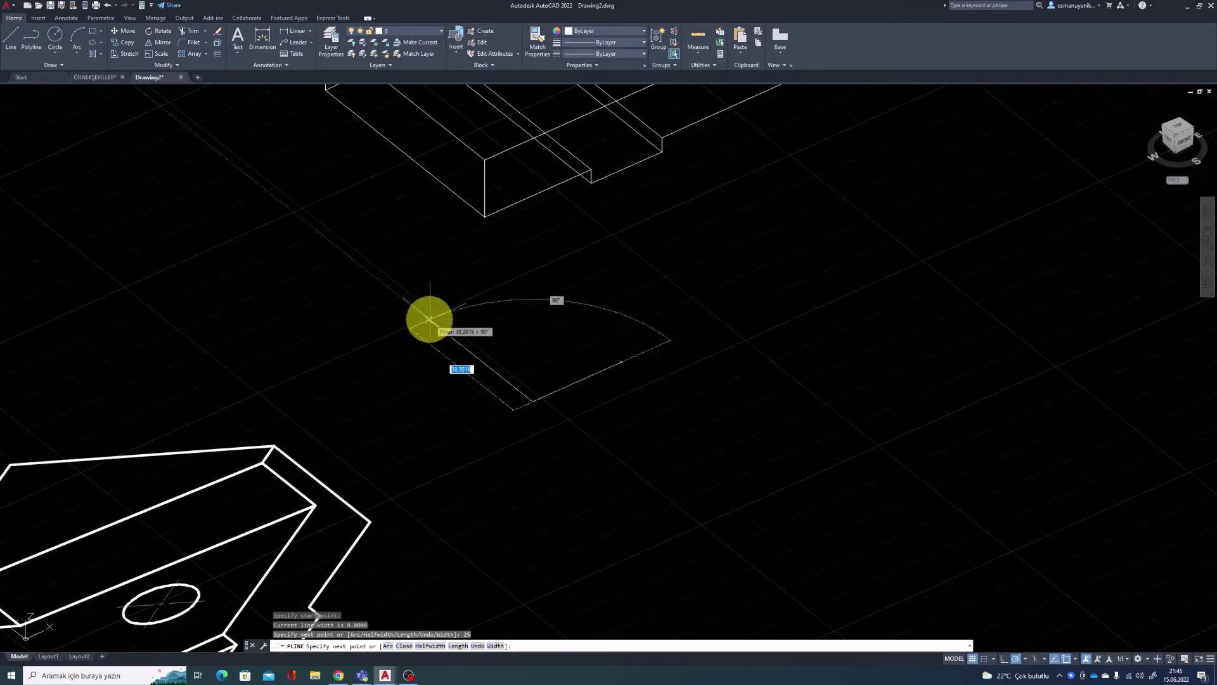
text(25)
key(Return)
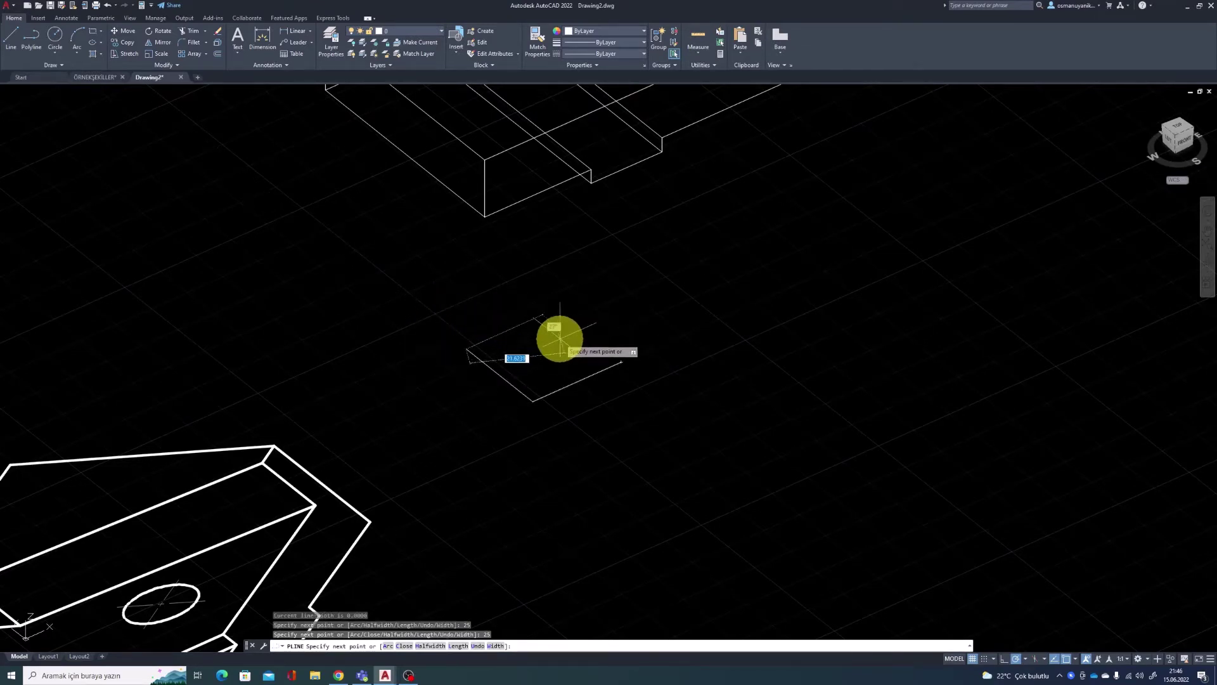
scroll(565, 352, up, 2)
click(705, 411)
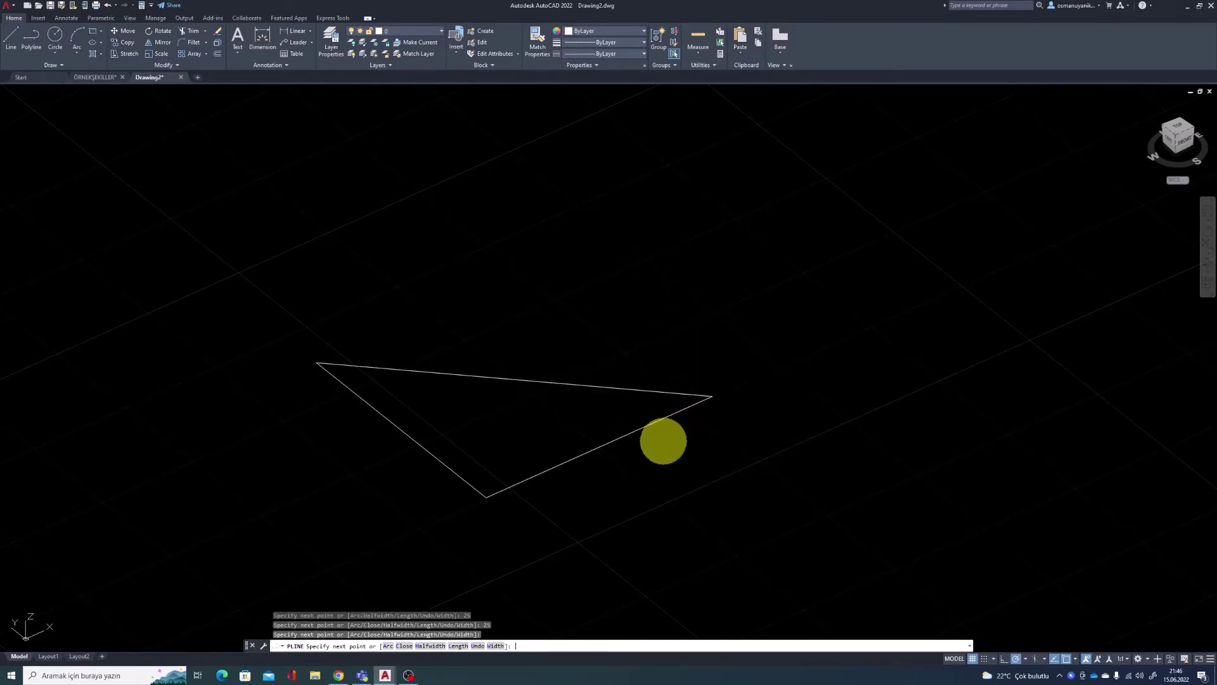
key(Escape)
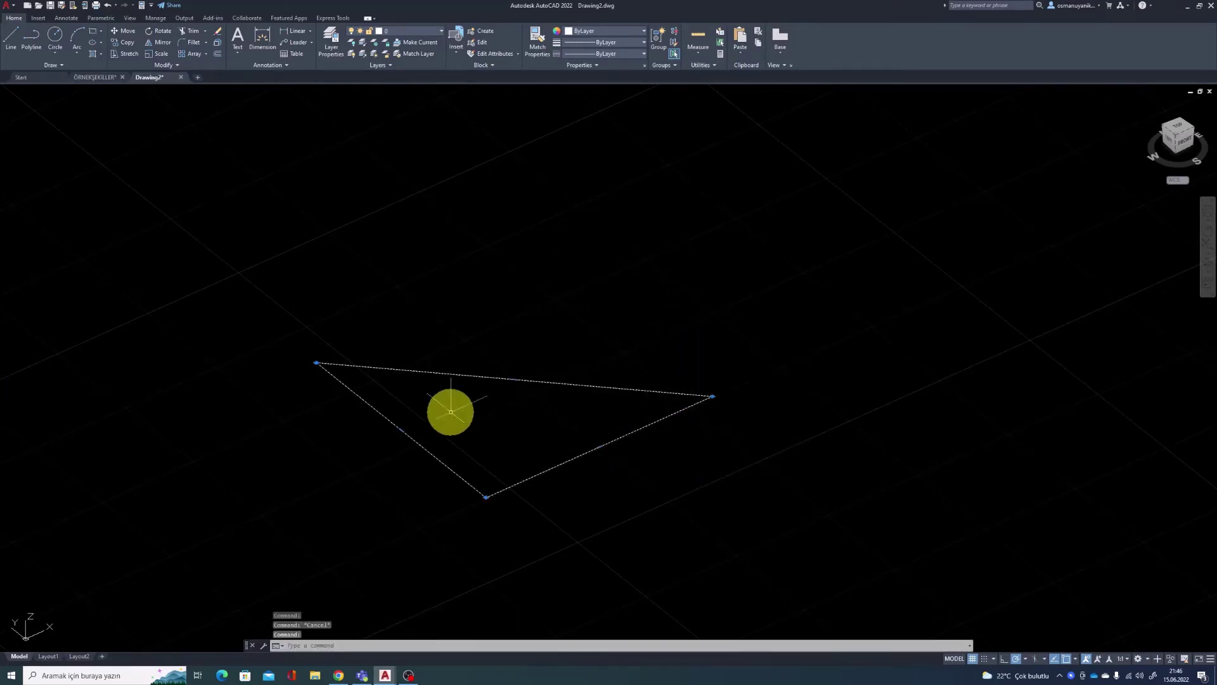
Step: Select the triangle and pan and zoom to compare it with the reference drawings
click(451, 363)
scroll(451, 363, down, 2)
middle_drag(448, 359, 824, 312)
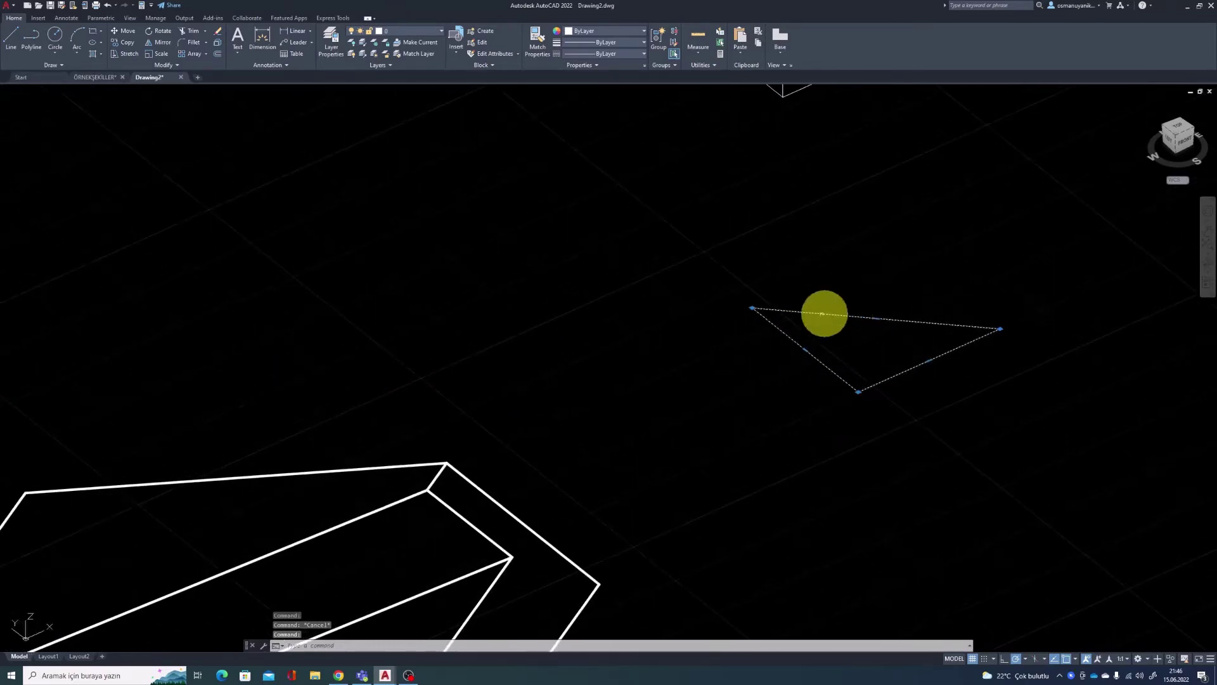
scroll(538, 373, down, 5)
scroll(217, 367, up, 3)
scroll(218, 366, up, 2)
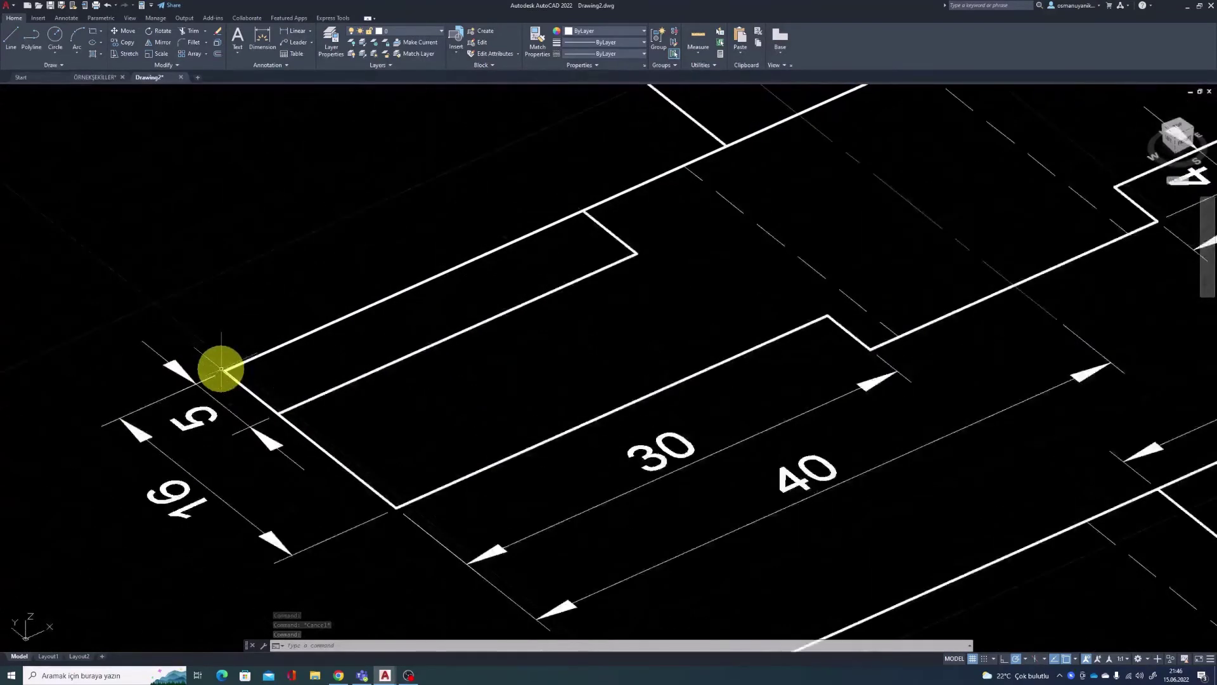
scroll(842, 291, down, 5)
scroll(623, 415, down, 2)
scroll(693, 353, up, 2)
scroll(597, 380, up, 2)
key(Escape)
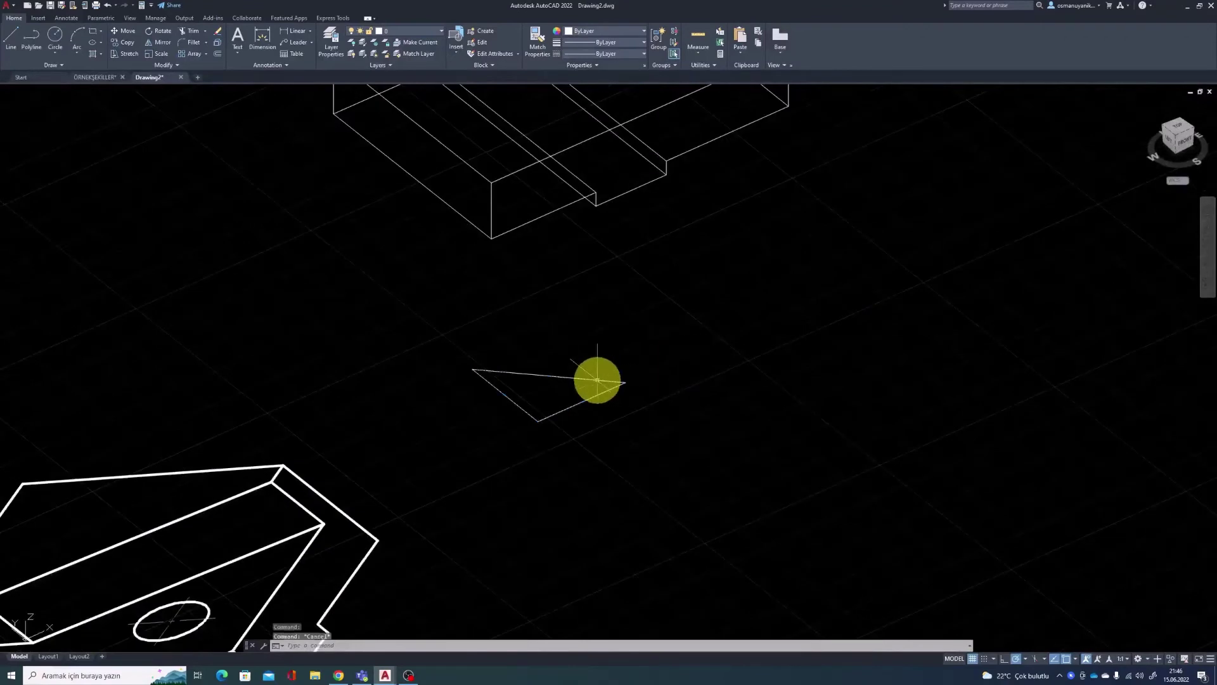
Step: Extrude the triangle 5 units into a wedge solid
text(t)
key(Return)
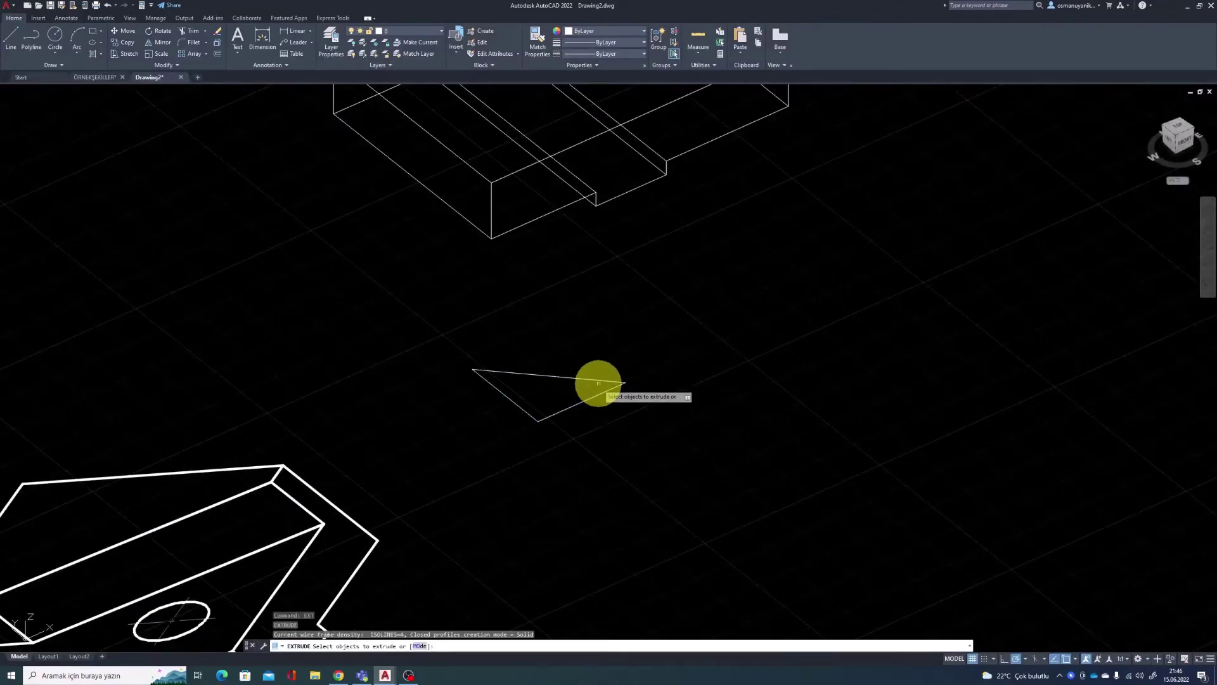
click(588, 379)
key(Return)
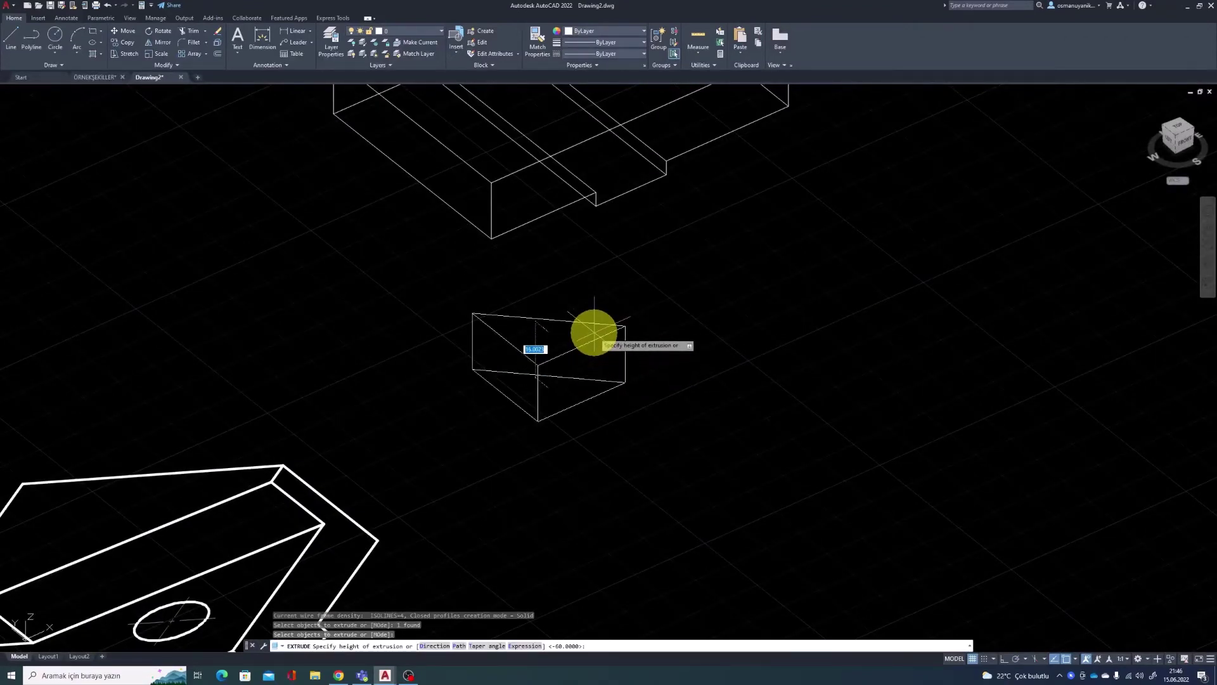
text(5)
key(Return)
scroll(594, 333, down, 2)
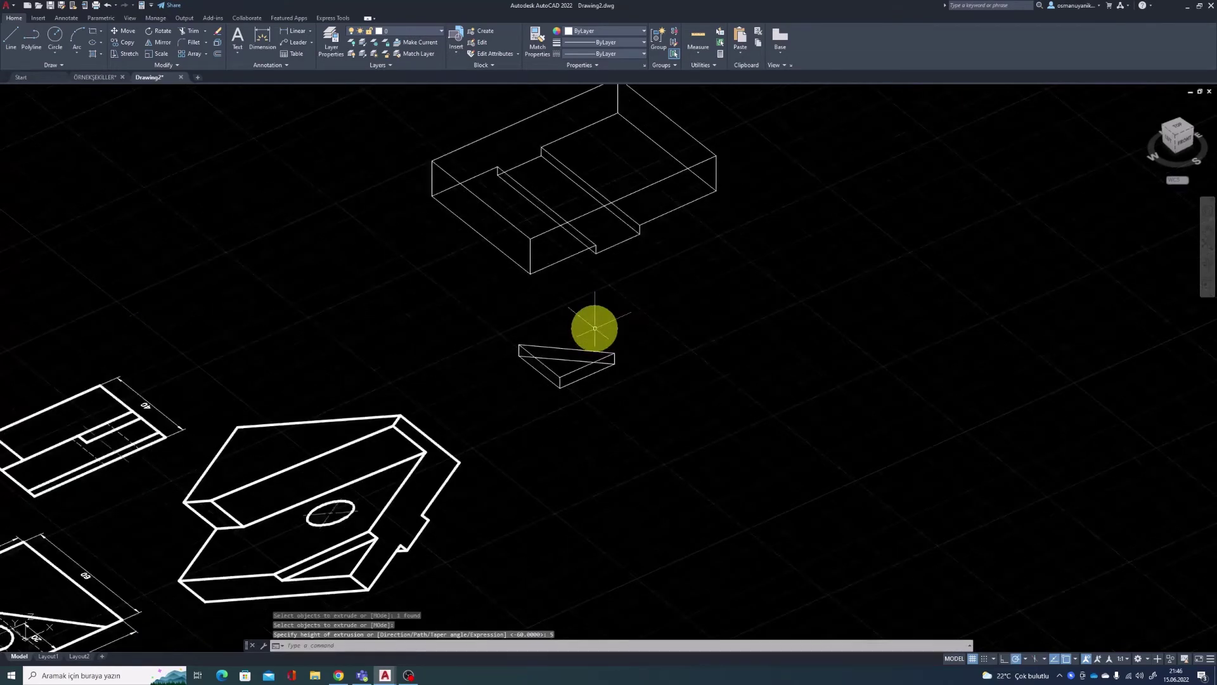
scroll(596, 405, up, 2)
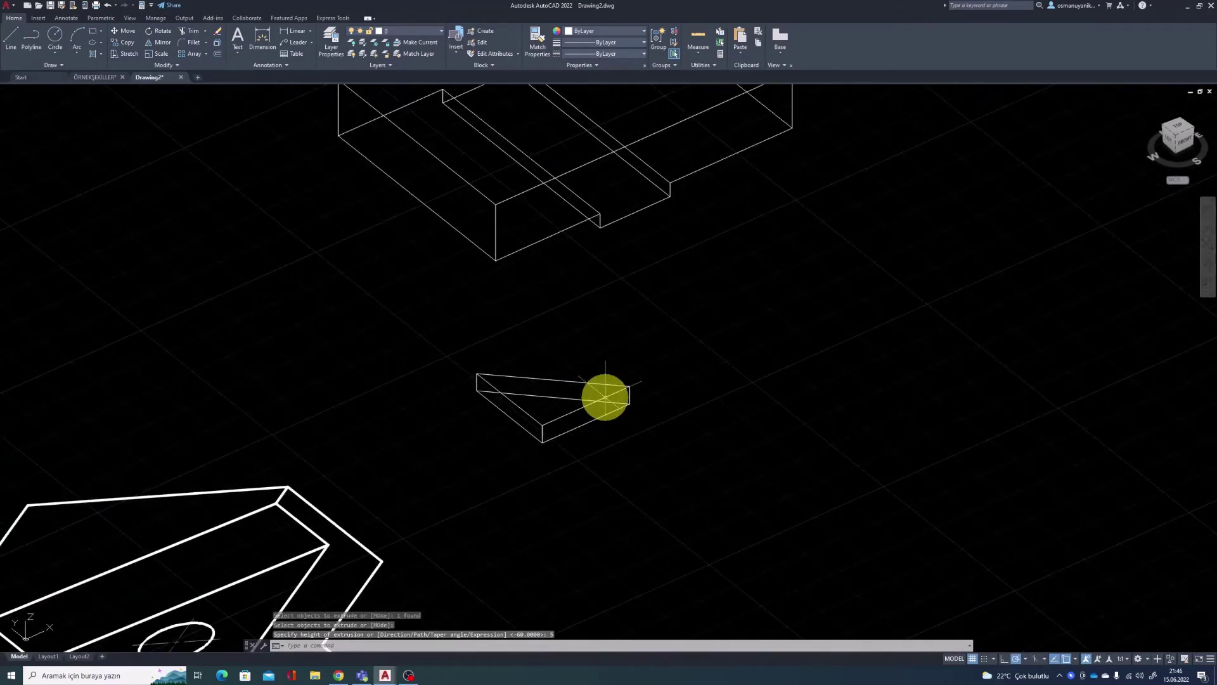
Step: Move the wedge onto the stepped block's ledge inside the slot
key(Return)
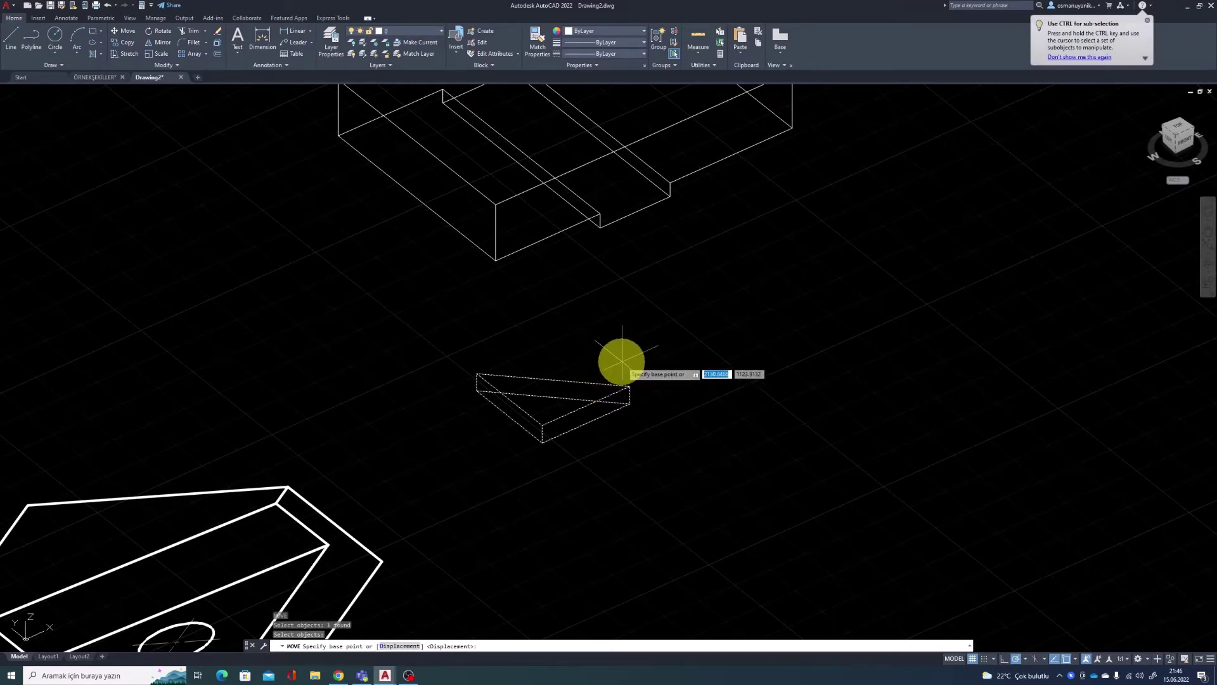
scroll(600, 405, up, 2)
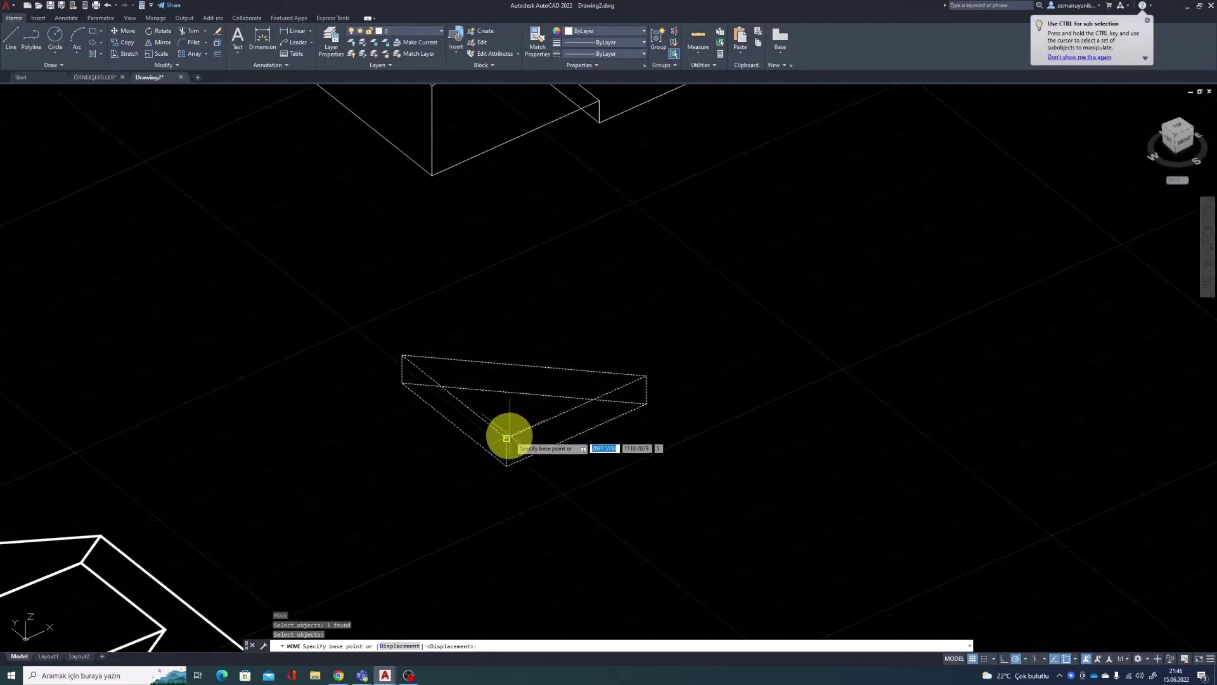
click(507, 438)
scroll(480, 343, up, 3)
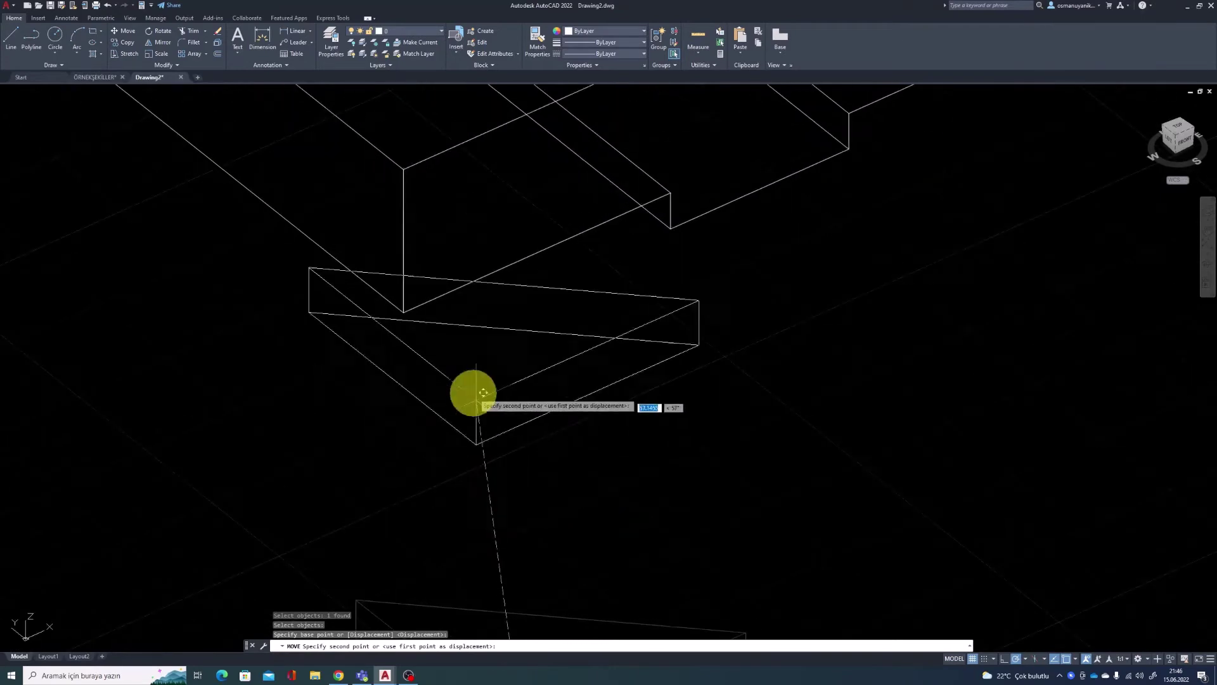
middle_drag(476, 394, 435, 250)
scroll(505, 457, up, 3)
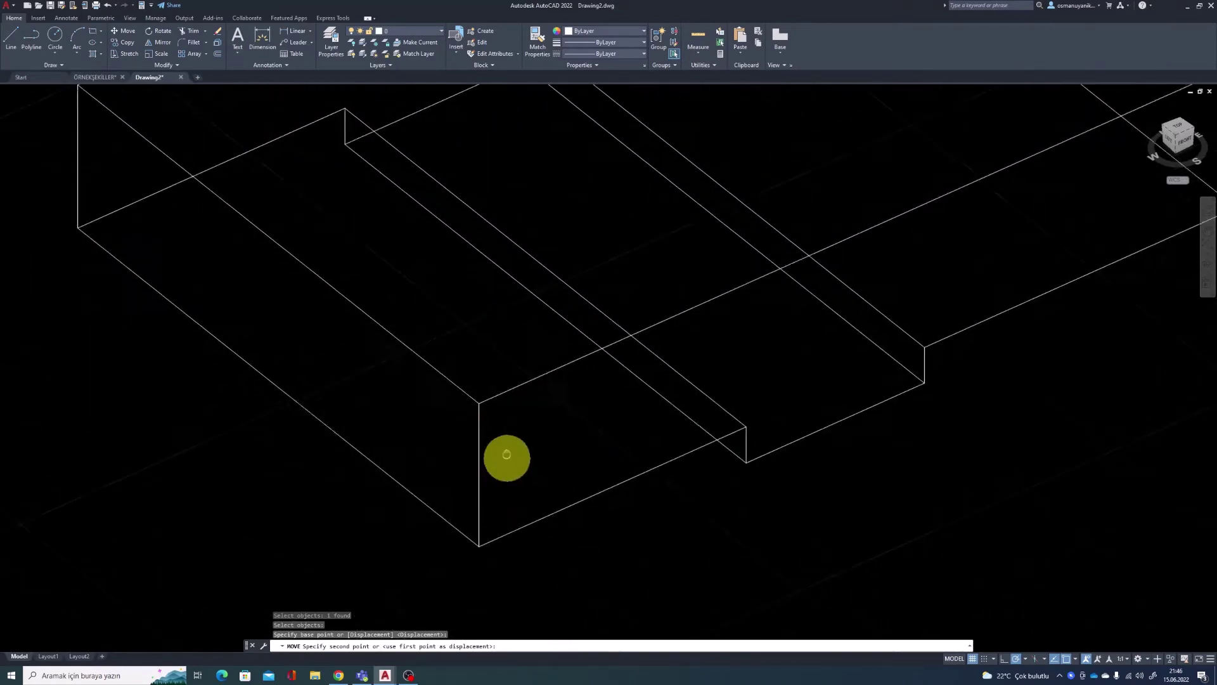
click(482, 409)
scroll(574, 478, down, 4)
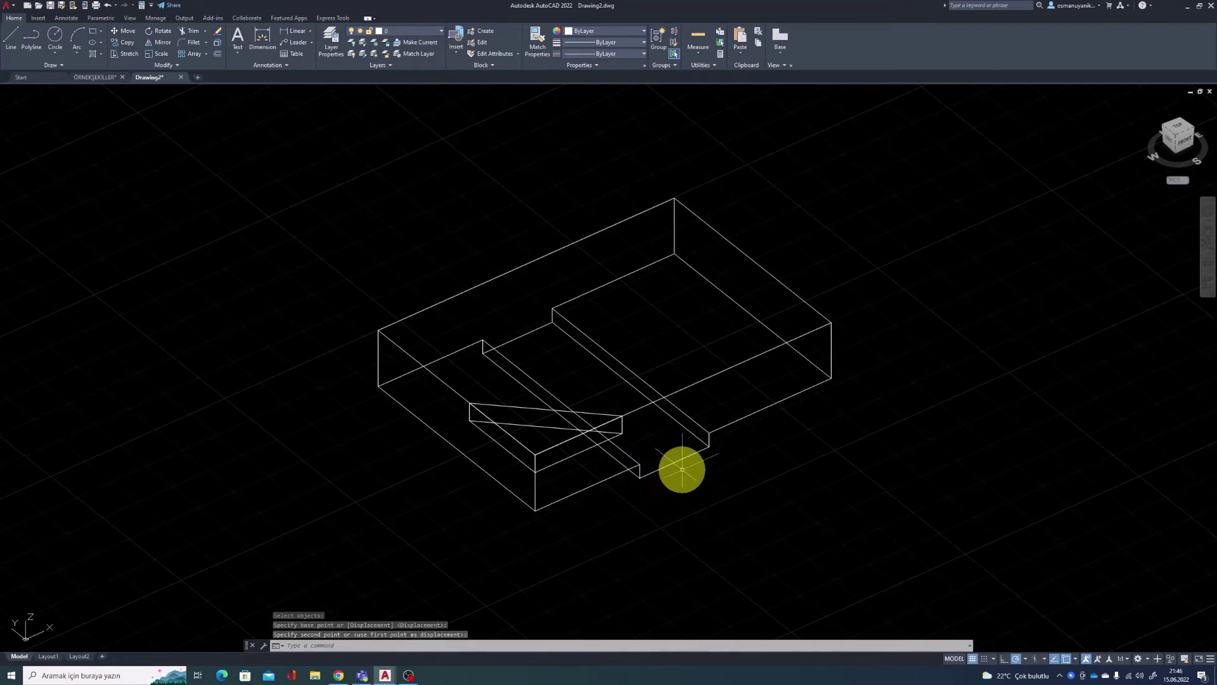
Step: Open the Visual Styles Manager and display the model Shaded
text(v)
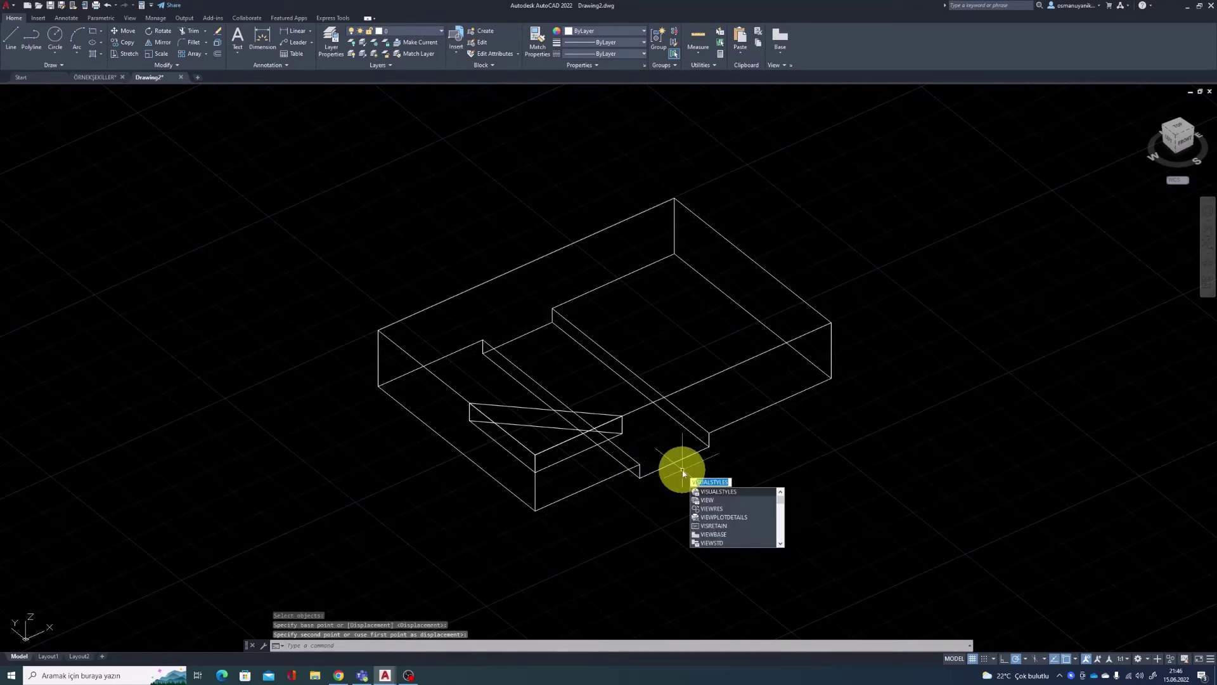
click(715, 492)
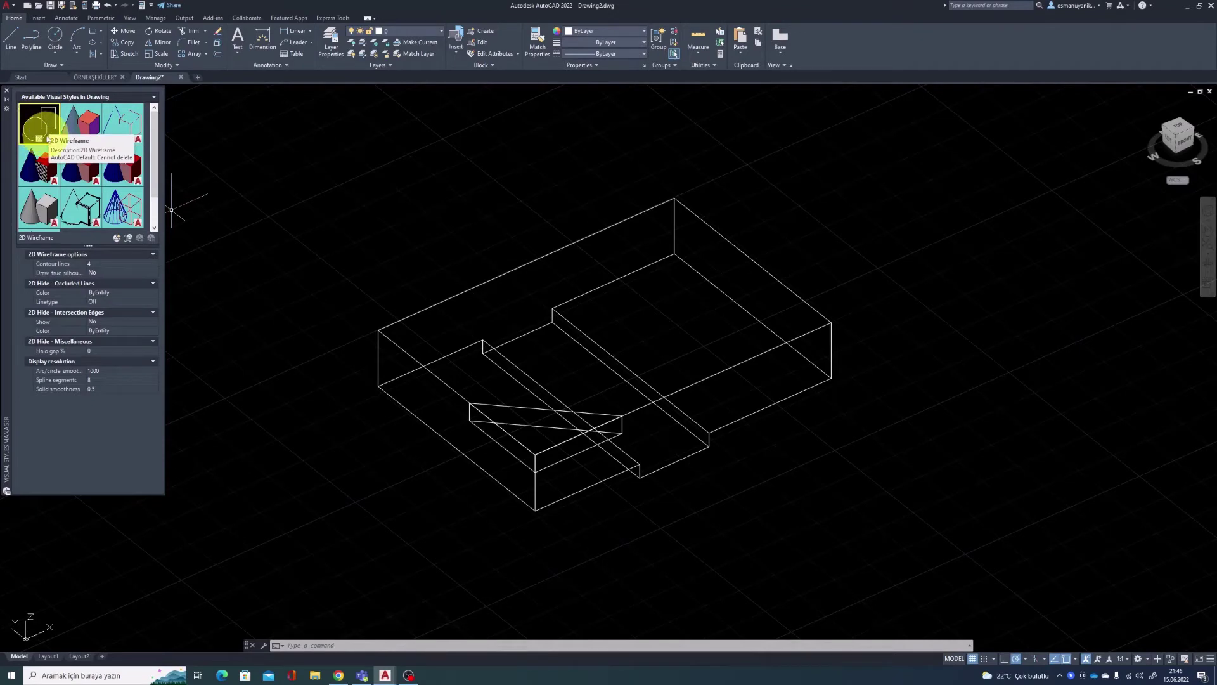
click(80, 176)
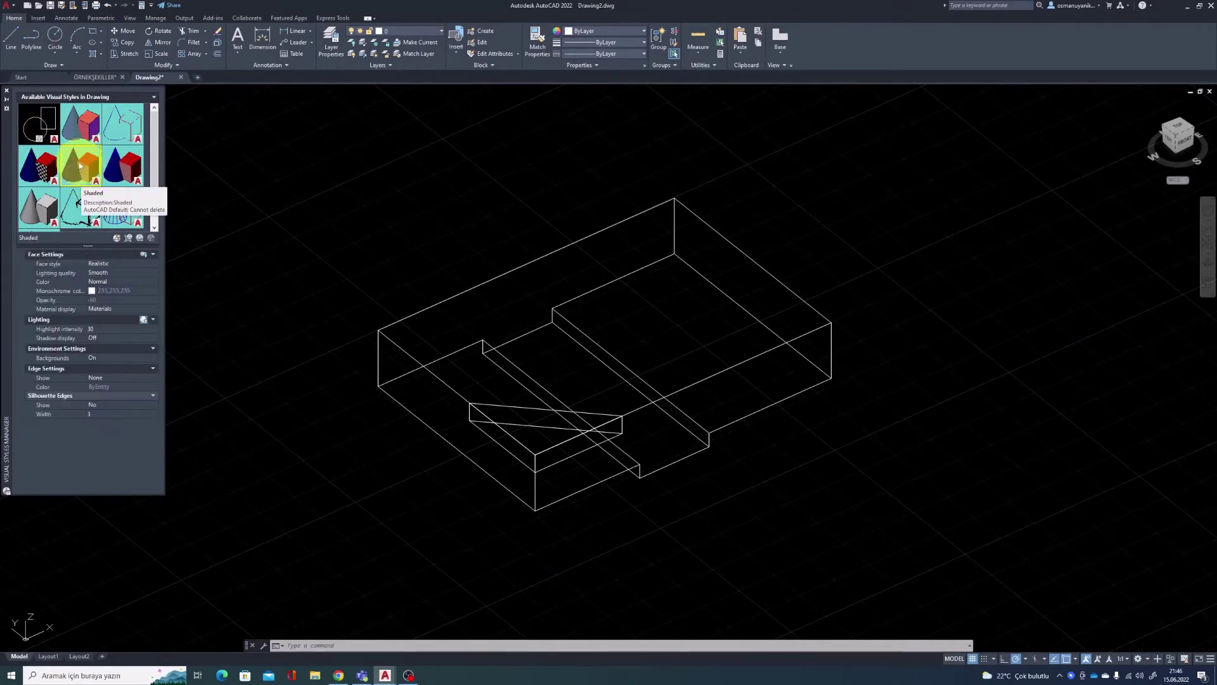
double_click(79, 167)
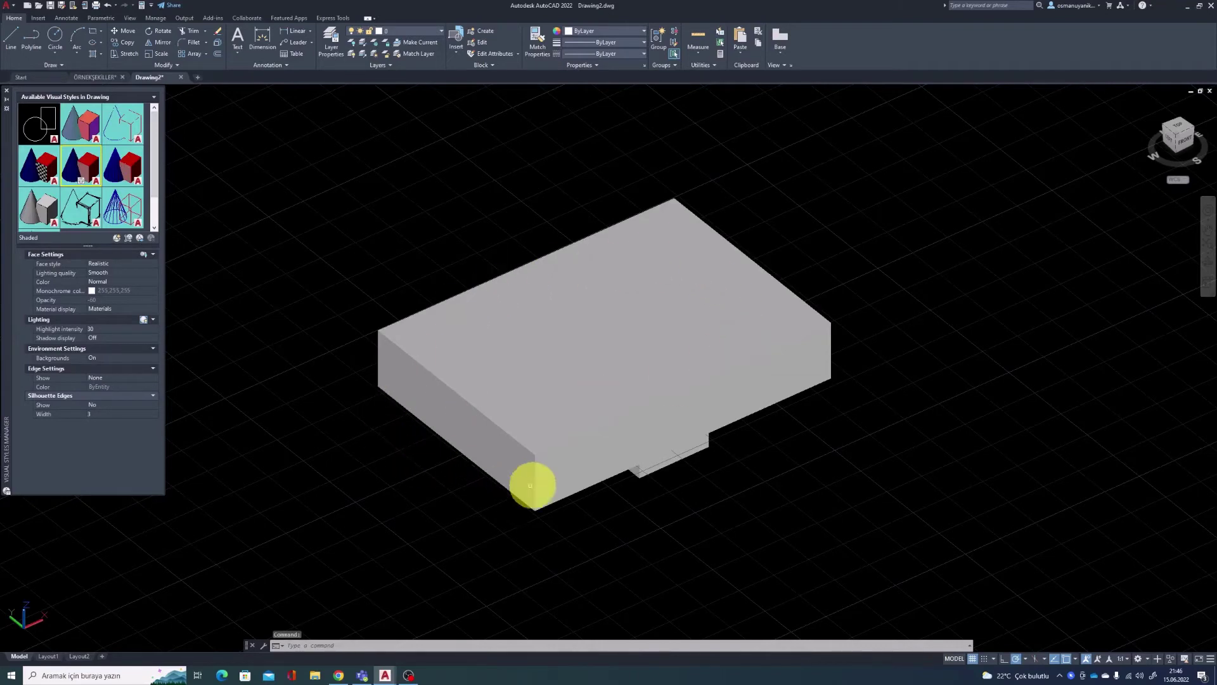
scroll(533, 450, up, 2)
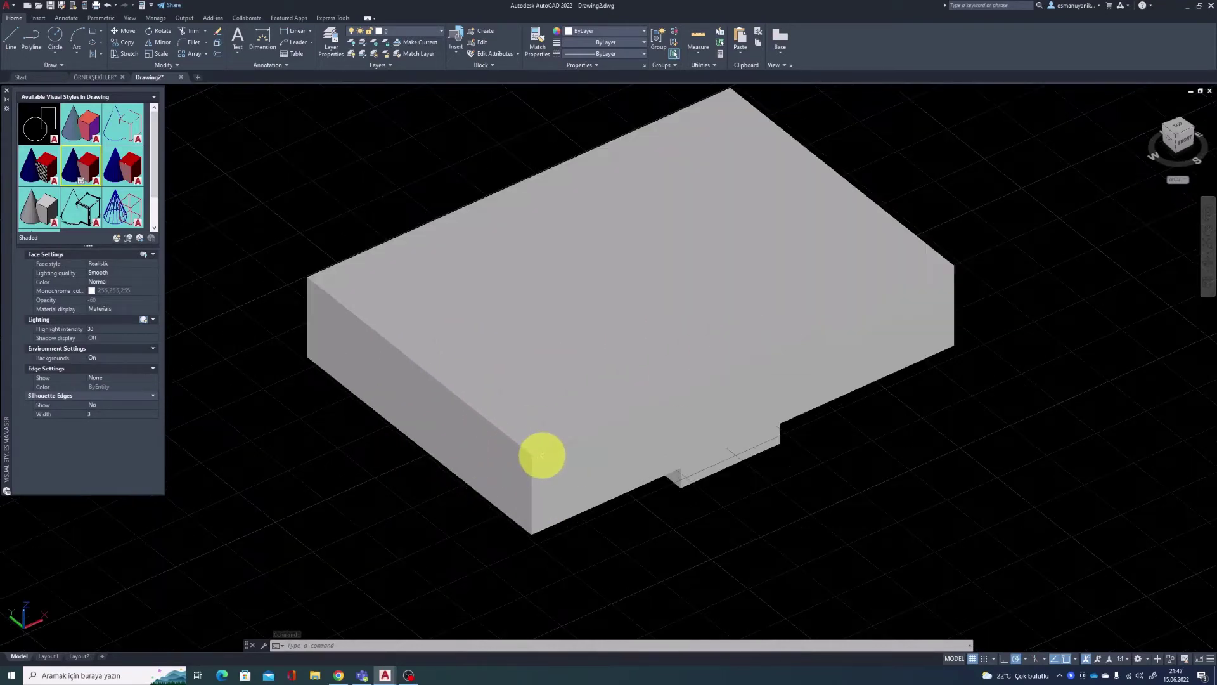
scroll(353, 279, down, 2)
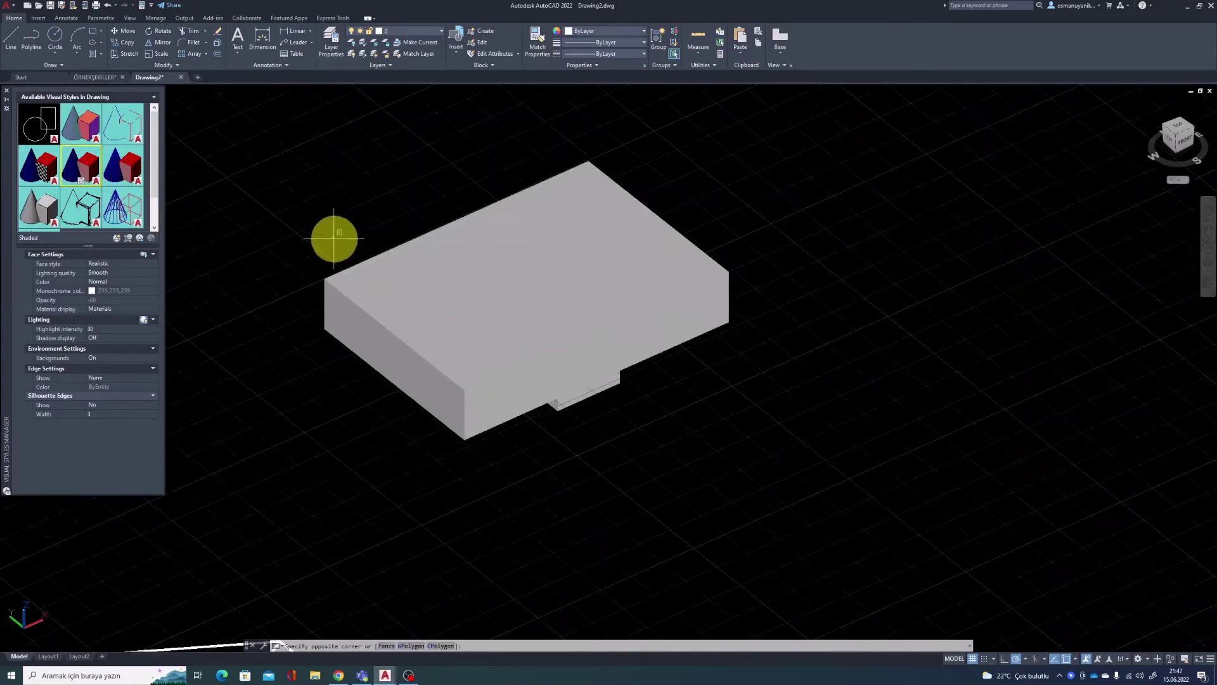
Step: Check the wedge inside the box, then return to 2D Wireframe beside the reference drawings
click(332, 237)
click(569, 436)
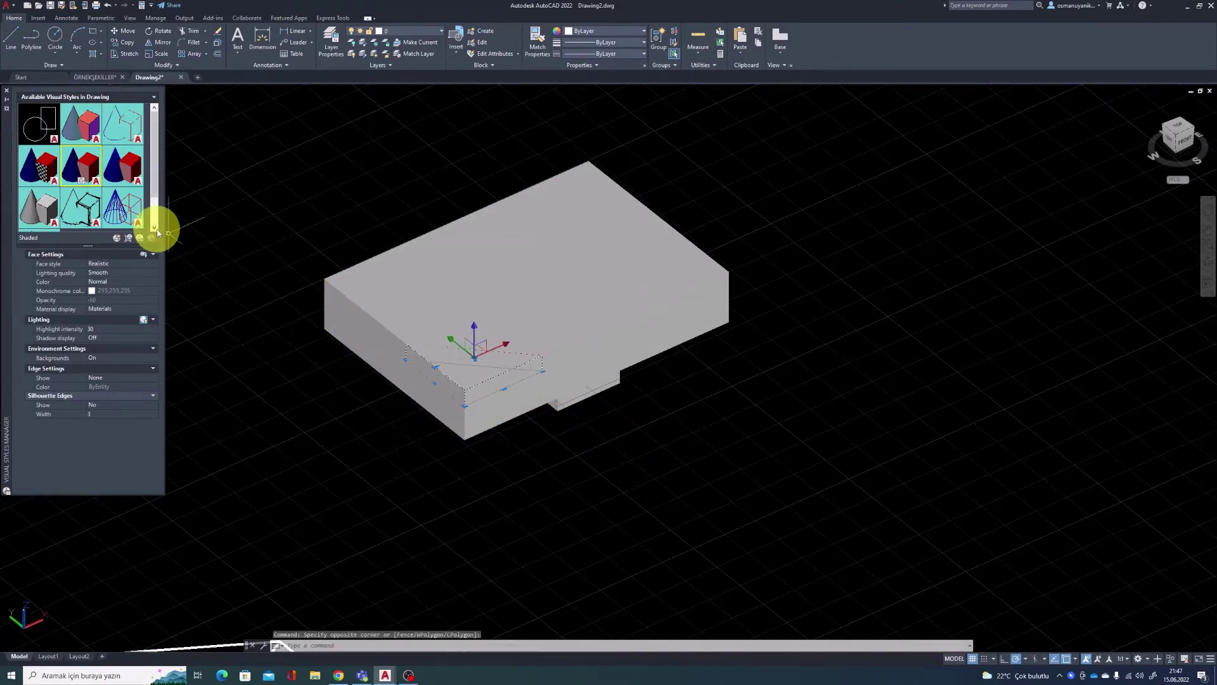
key(Escape)
key(Escape)
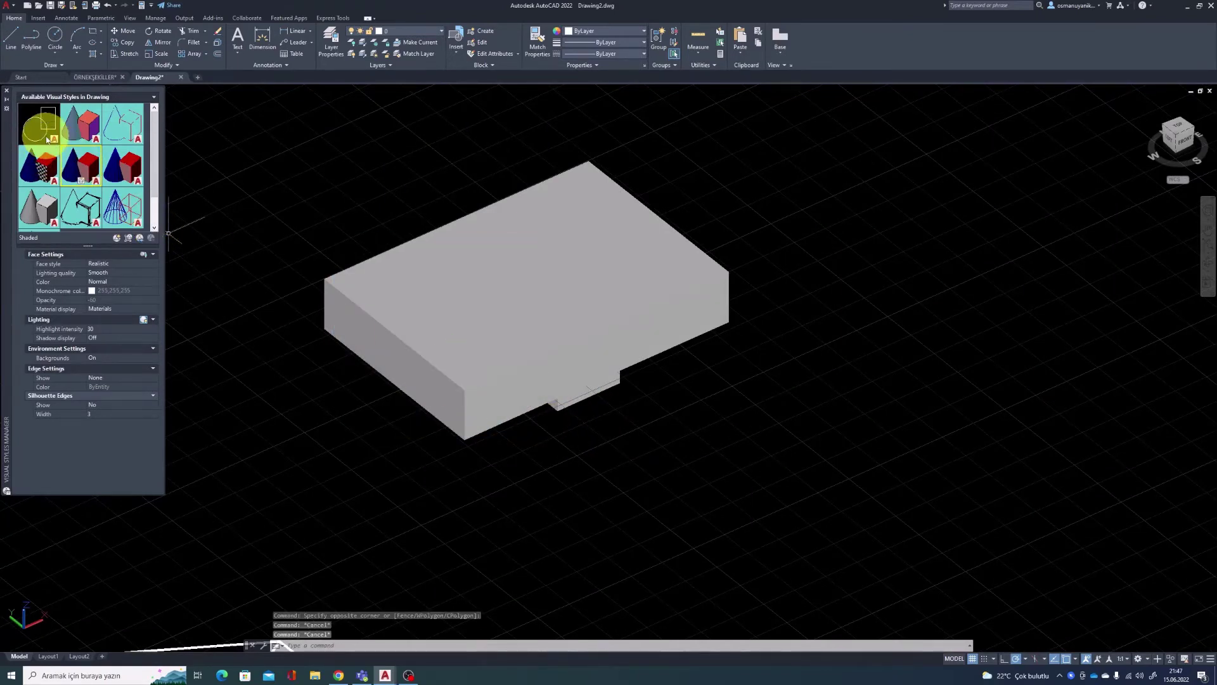
double_click(40, 132)
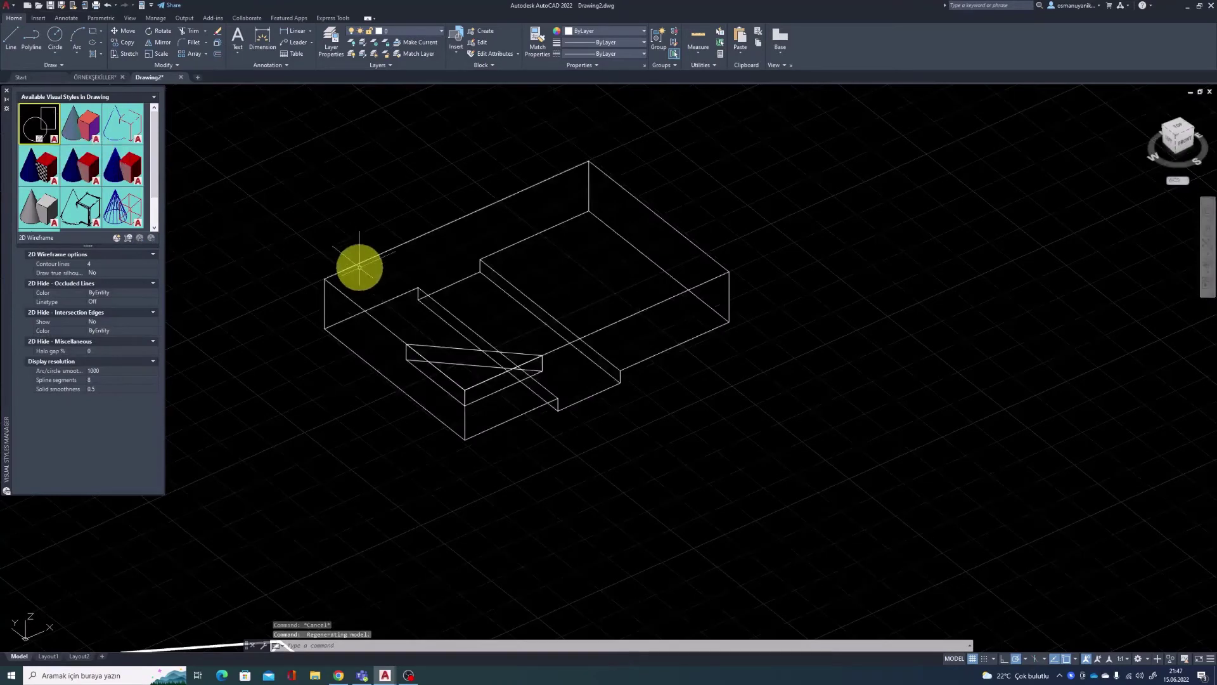
mouse_move(444, 318)
middle_down()
mouse_move(660, 247)
mouse_move(758, 248)
middle_up()
scroll(633, 443, up, 2)
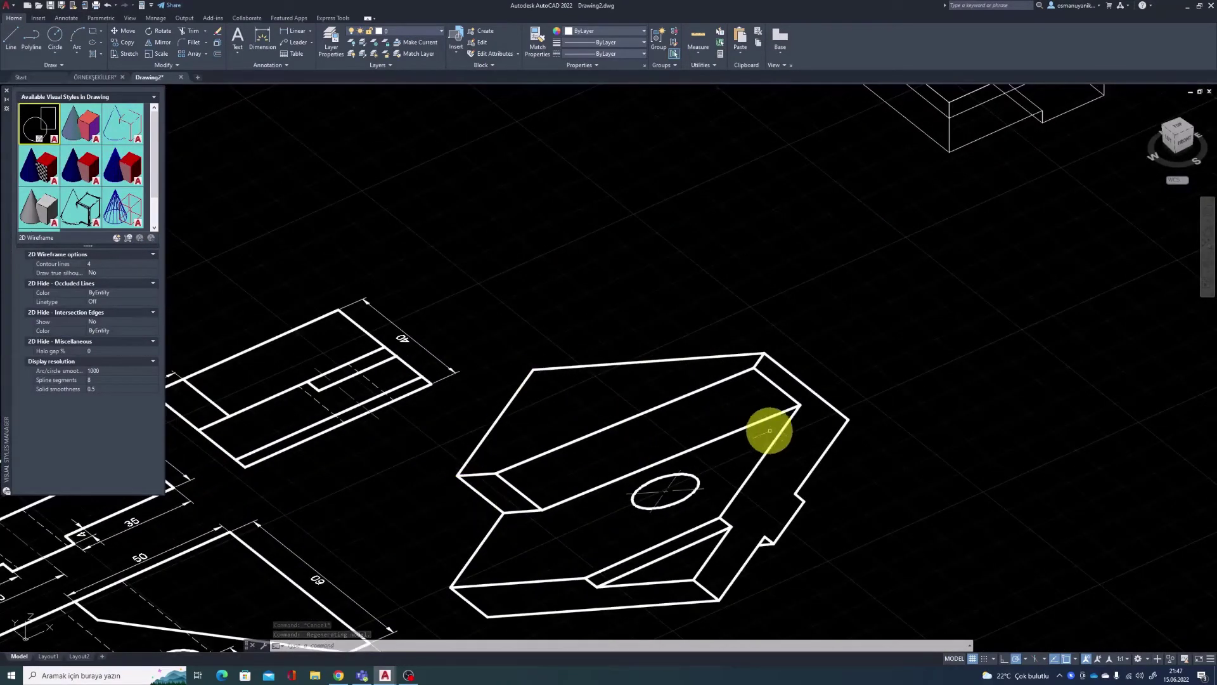
Step: Start a line outline below the box with successive 10, 50 and 60-unit segments
middle_drag(332, 448, 611, 385)
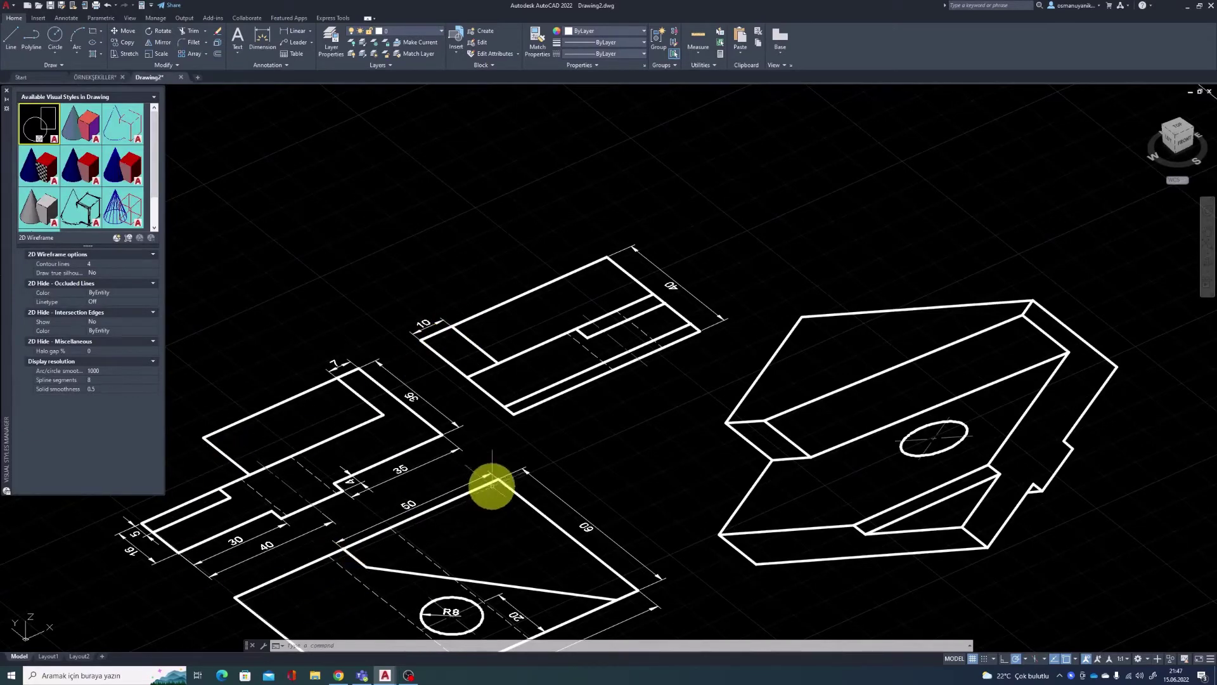
scroll(554, 429, down, 2)
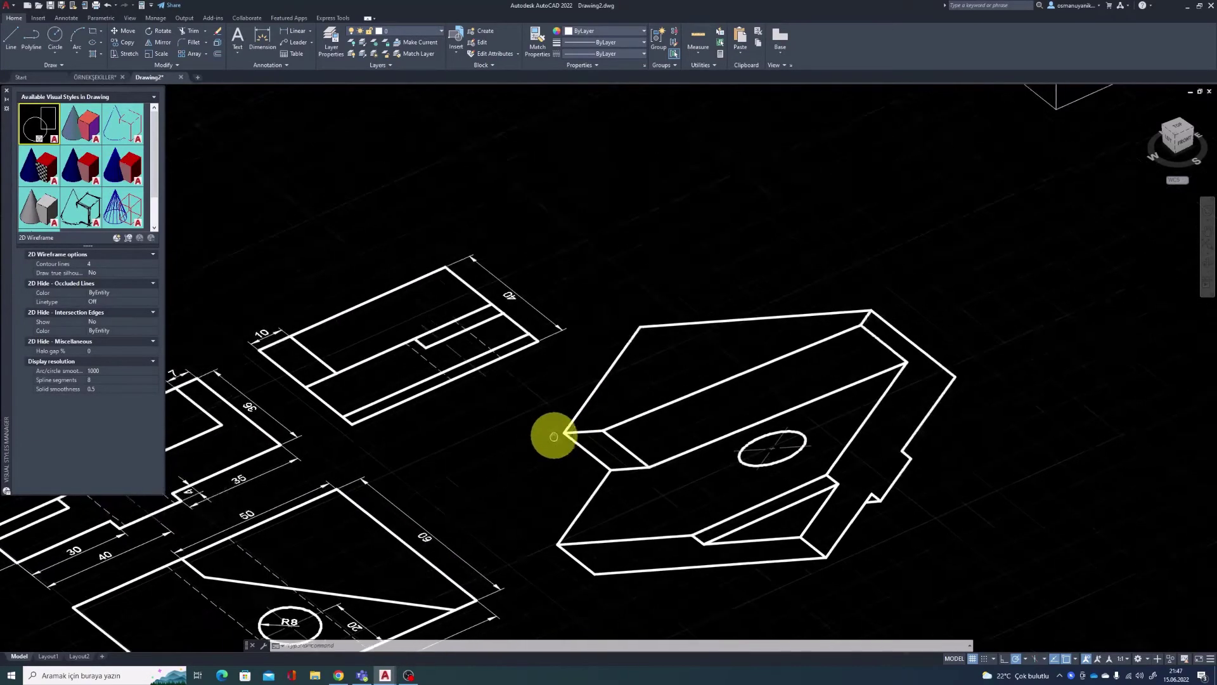
scroll(512, 373, down, 2)
middle_drag(672, 323, 635, 394)
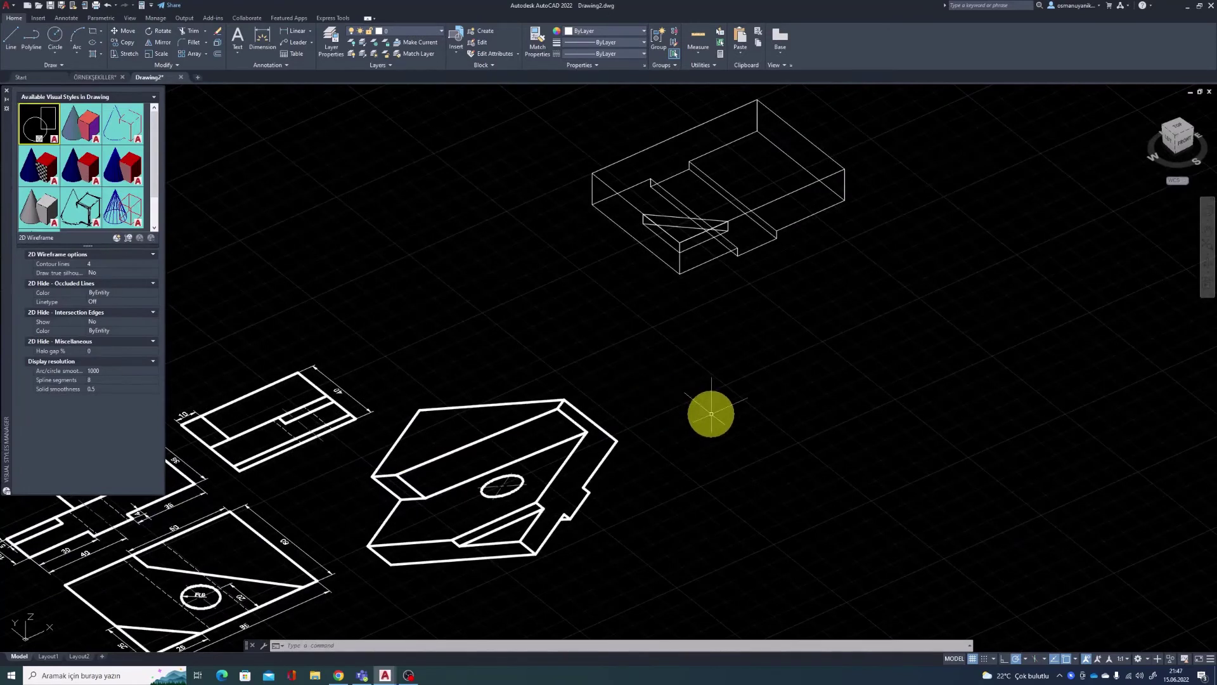
key(Return)
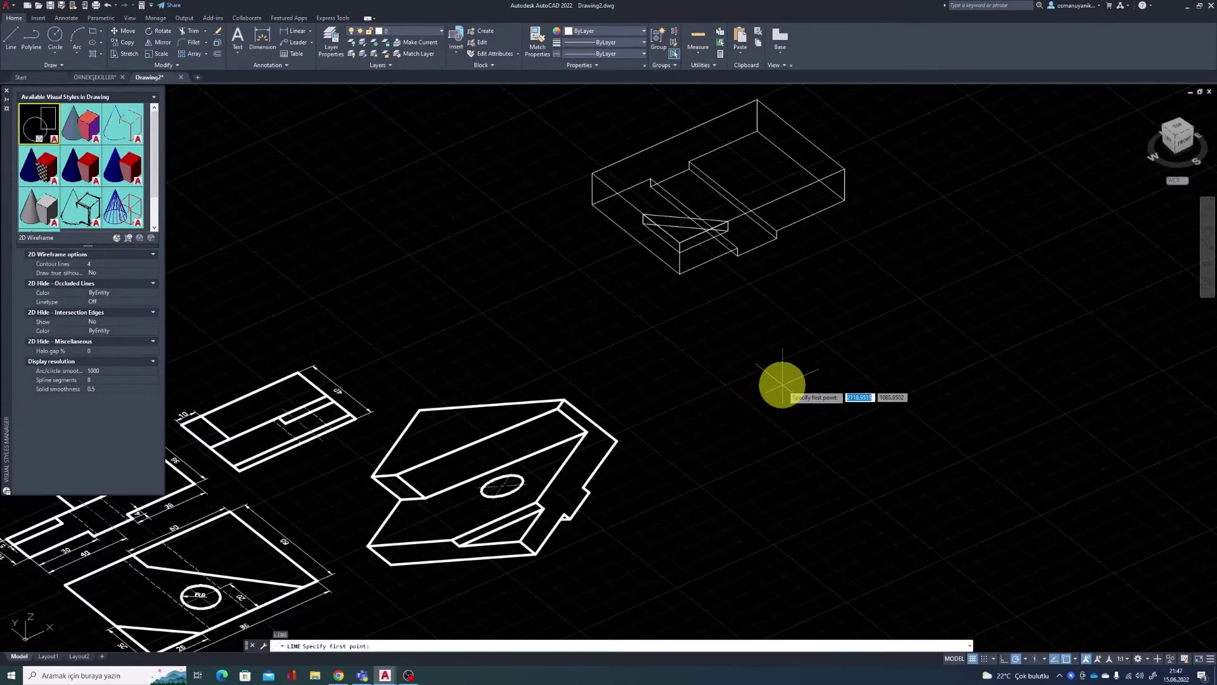
click(778, 385)
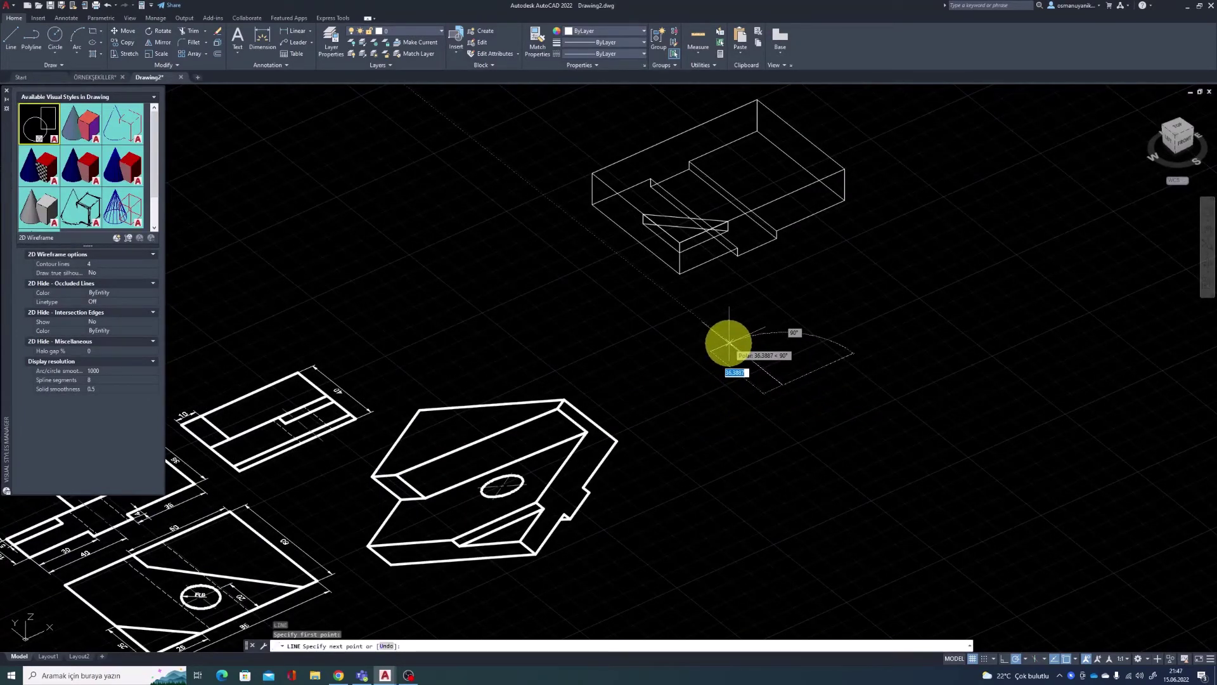
key(Return)
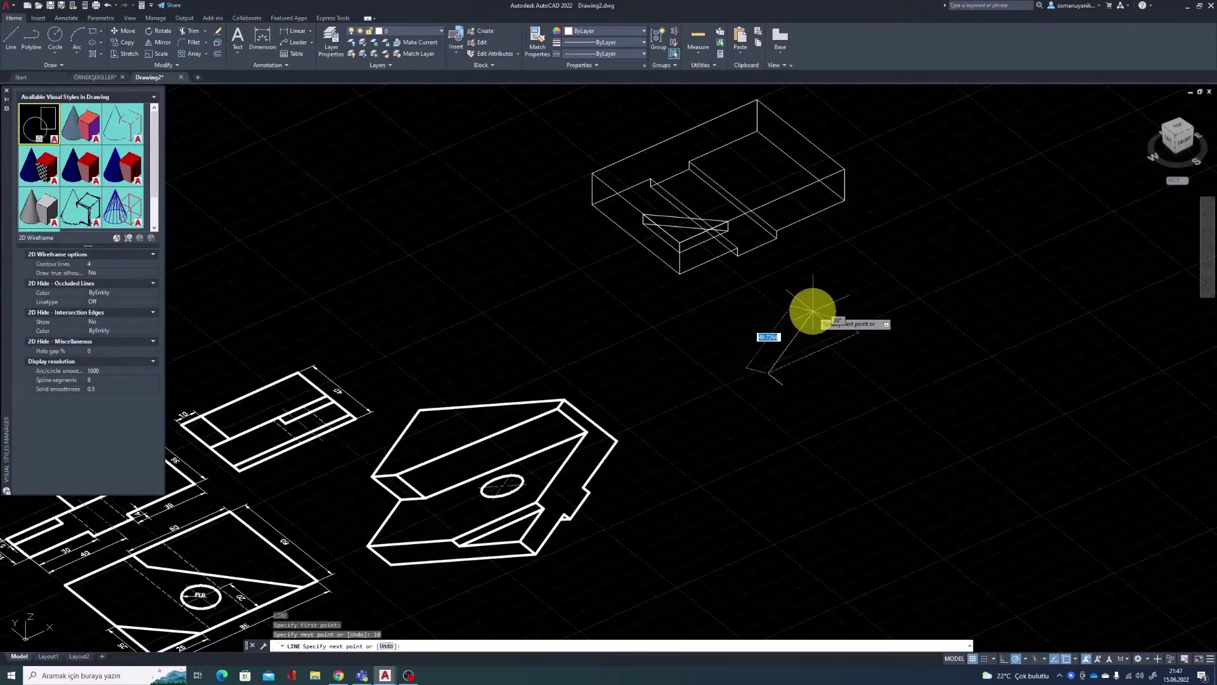
middle_drag(804, 323, 910, 306)
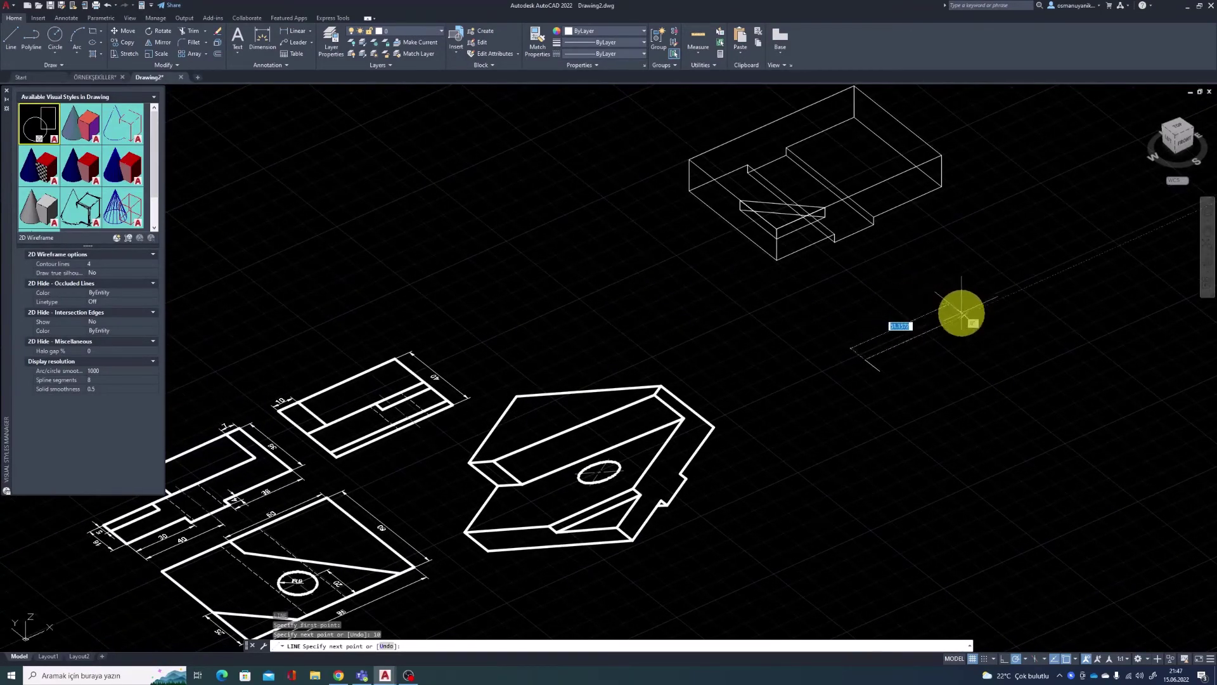
text(50)
key(Return)
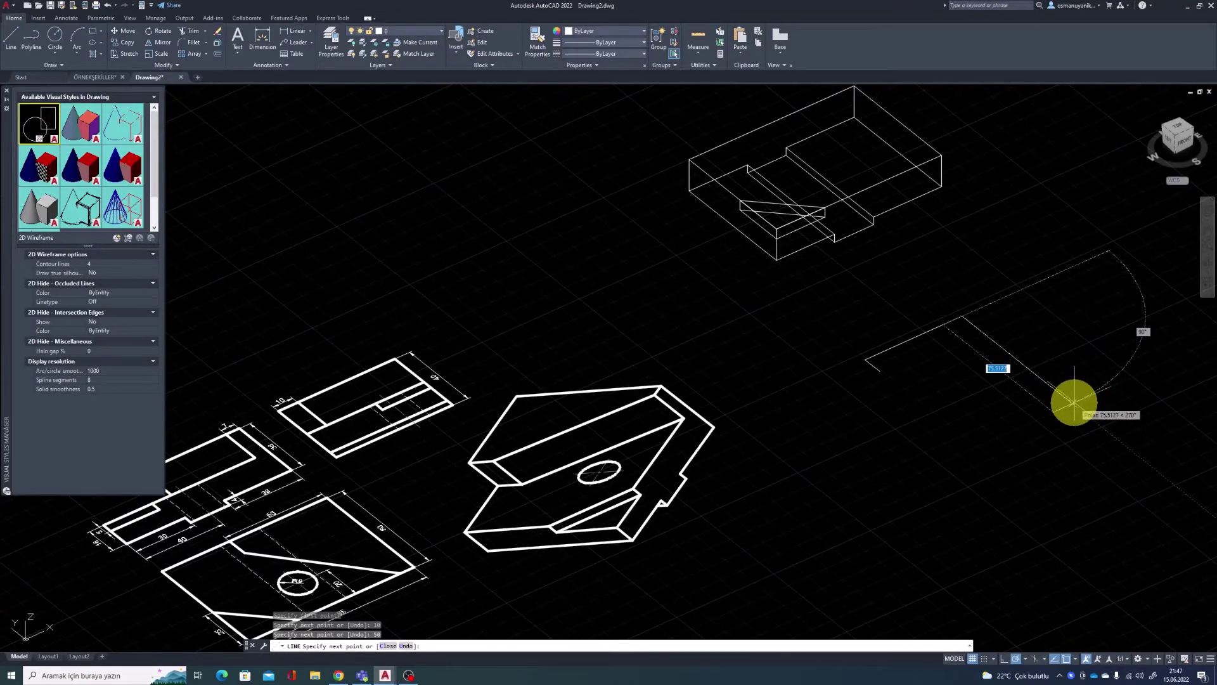
text(60)
key(Return)
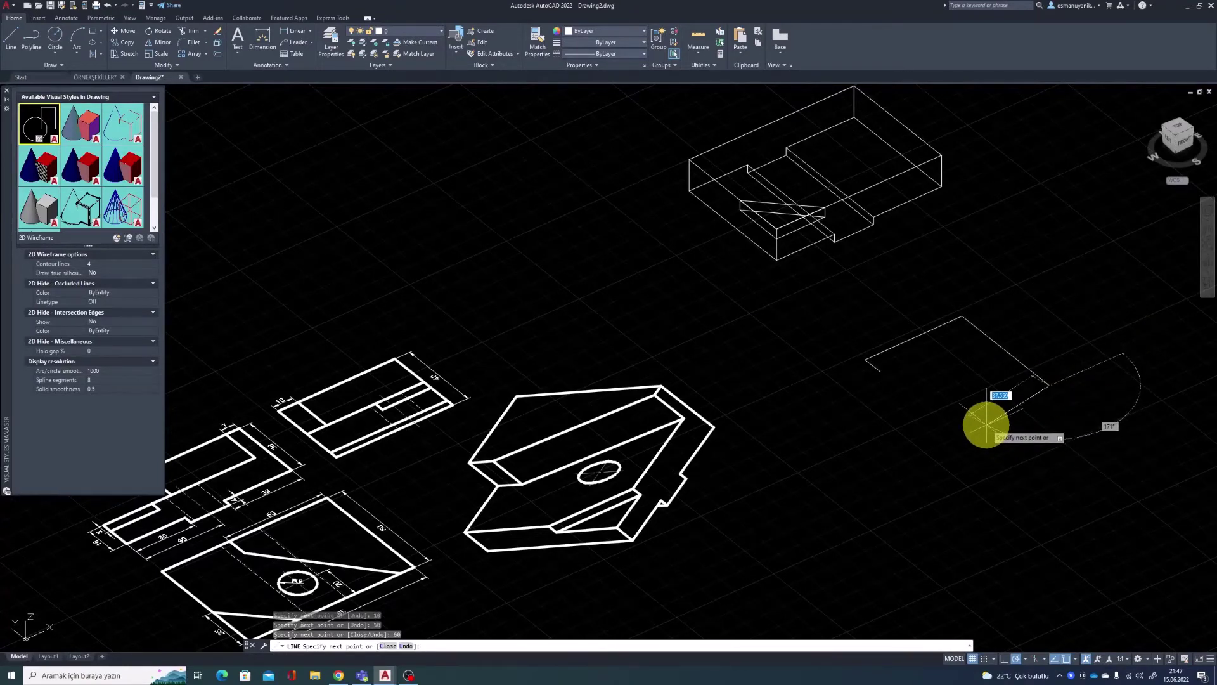
Step: Add the short 7-unit side and close the outline
scroll(226, 424, up, 2)
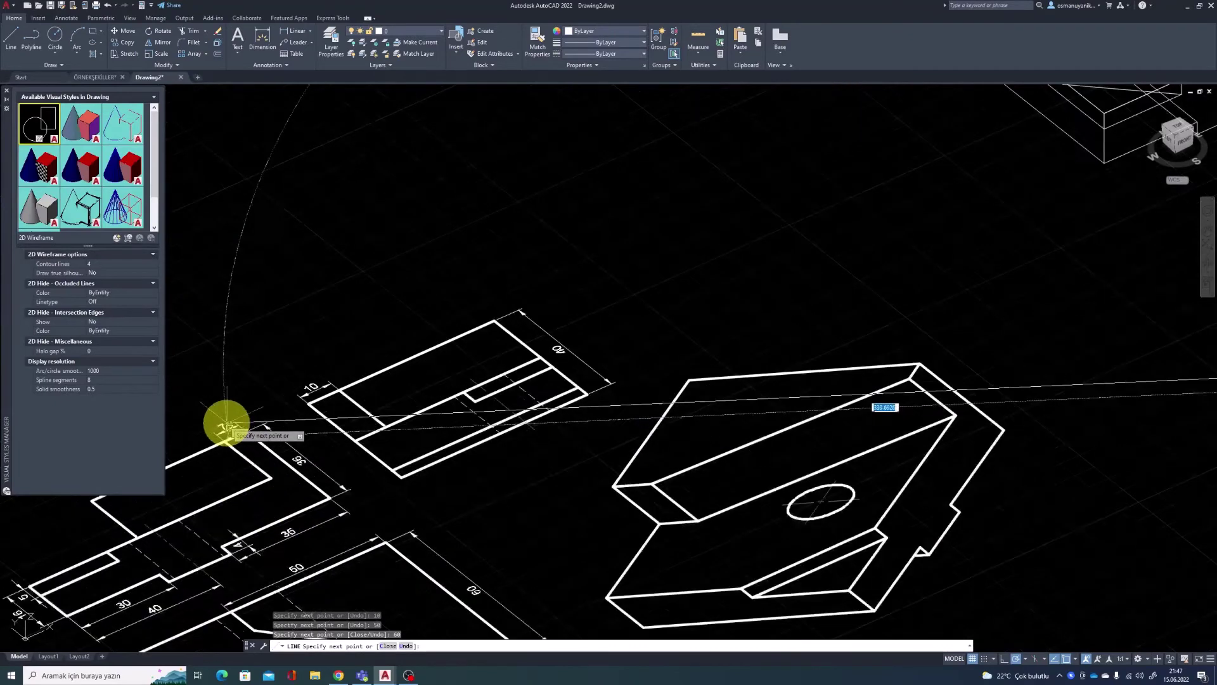
scroll(226, 423, down, 2)
scroll(967, 423, down, 2)
scroll(665, 448, down, 1)
scroll(617, 428, up, 5)
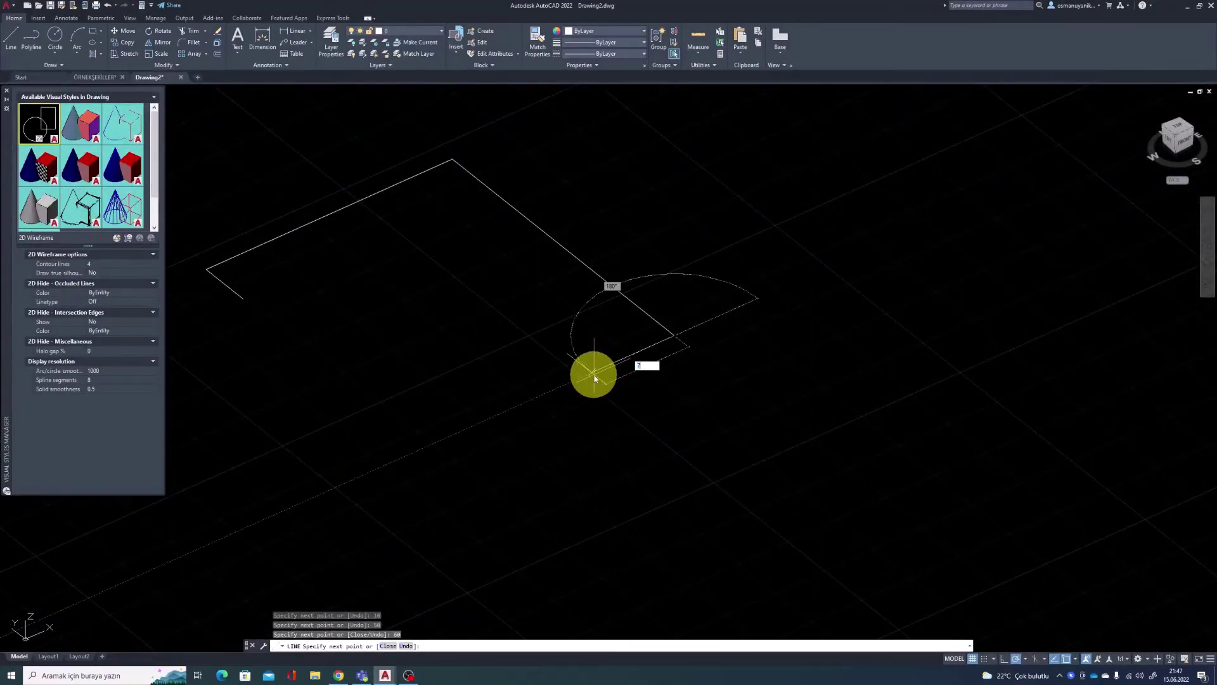
key(Return)
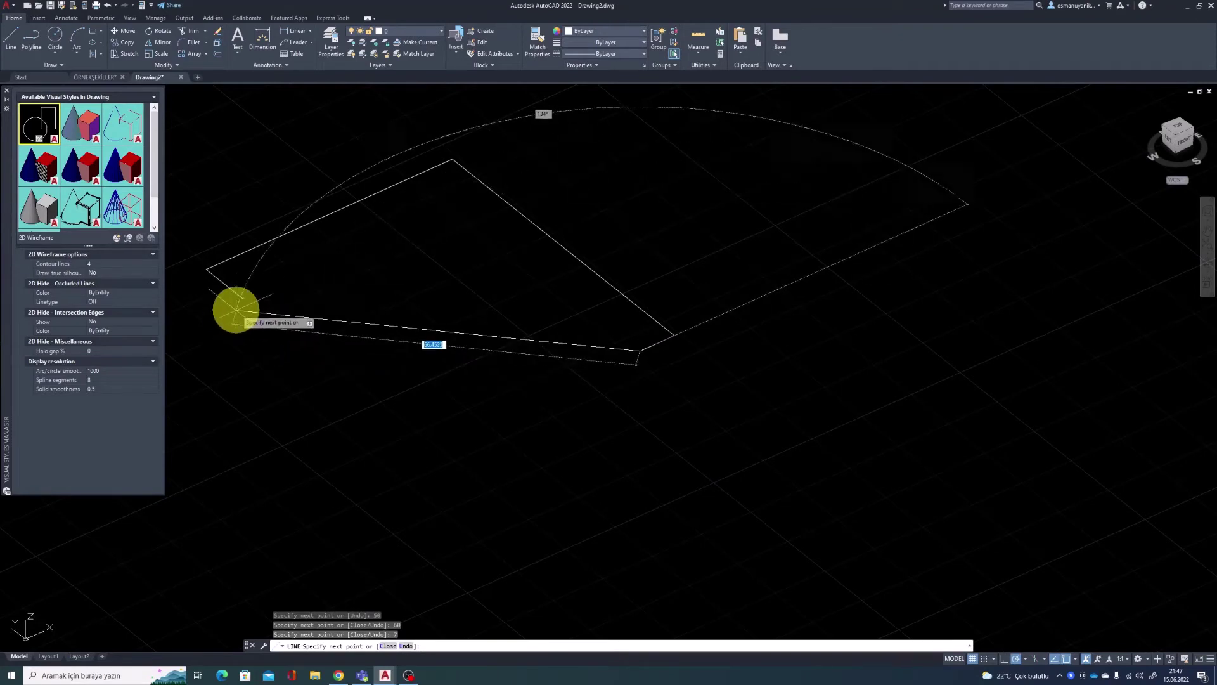
middle_drag(380, 388, 577, 431)
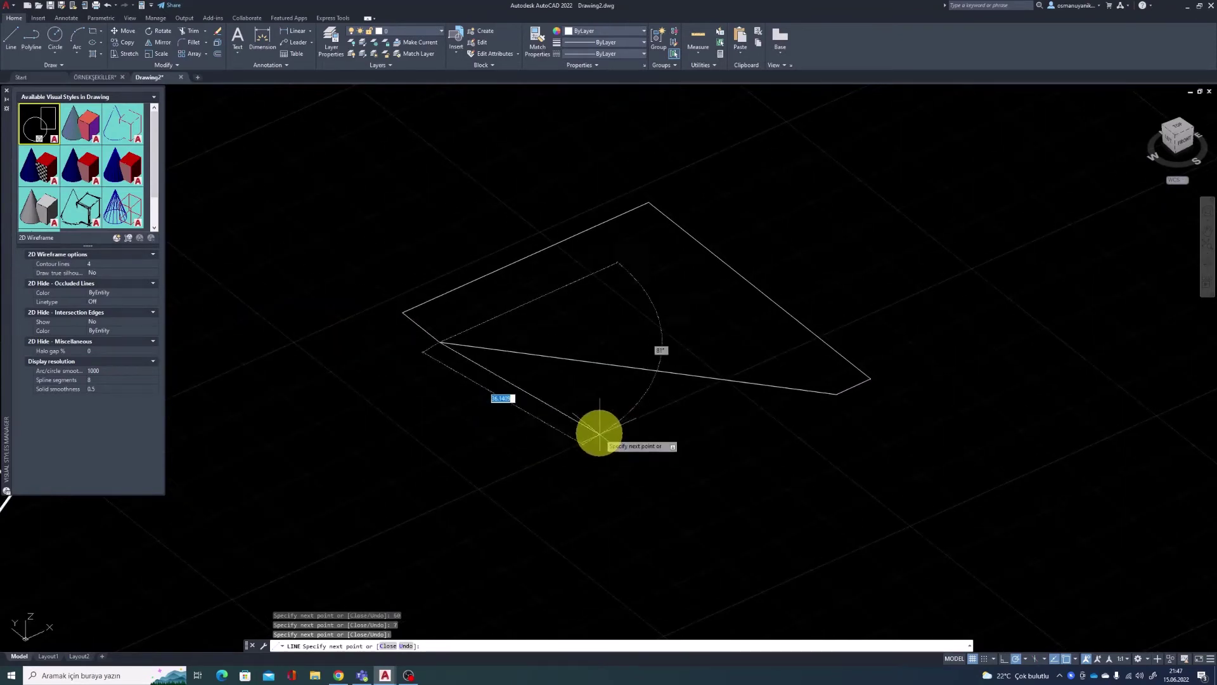
key(Return)
scroll(589, 392, down, 4)
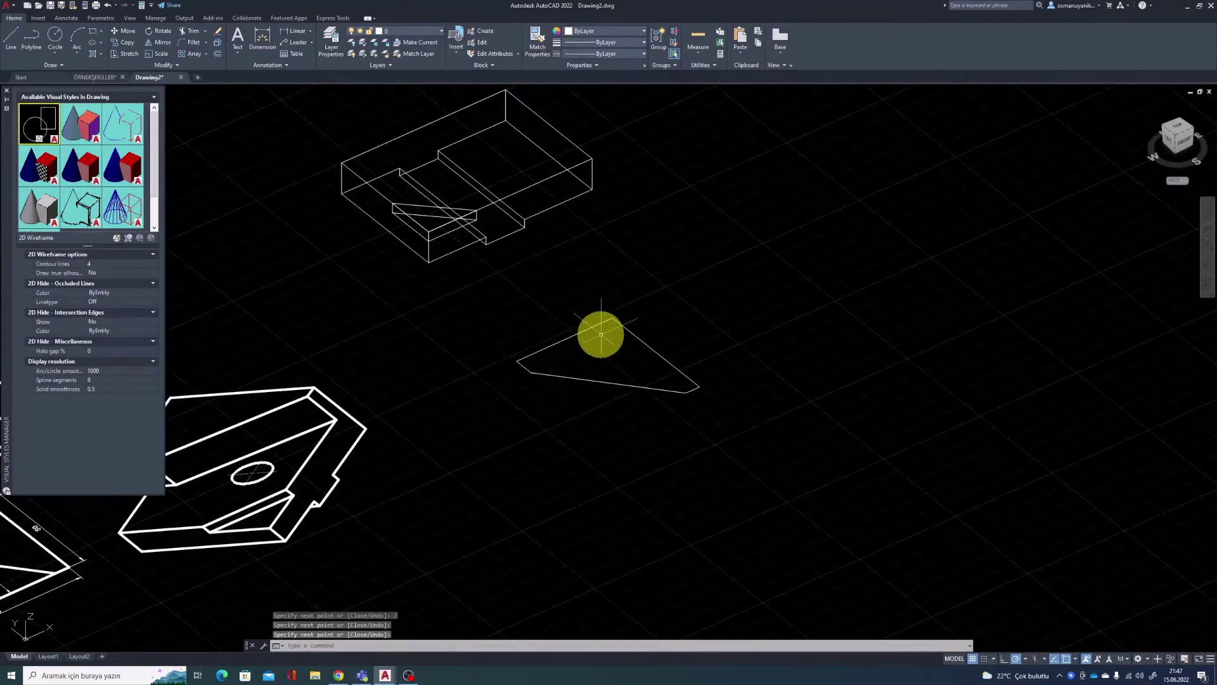
Step: Join the outline's four line segments into a single polyline with PEDIT
text(e)
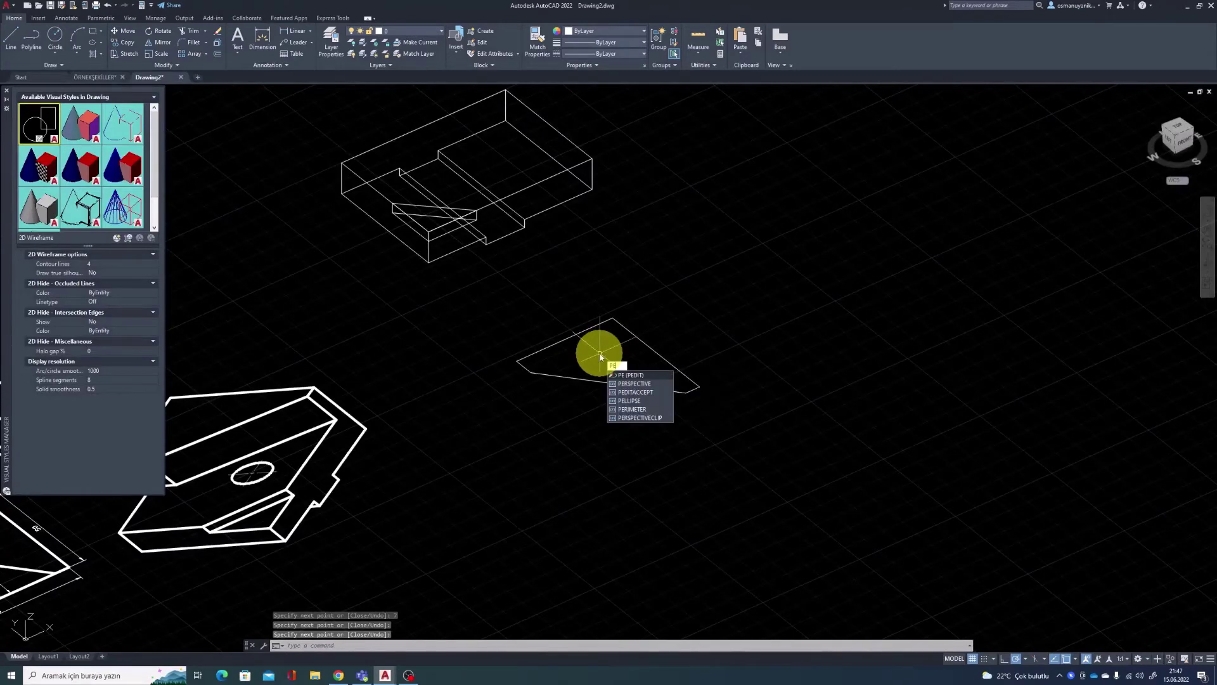
key(Return)
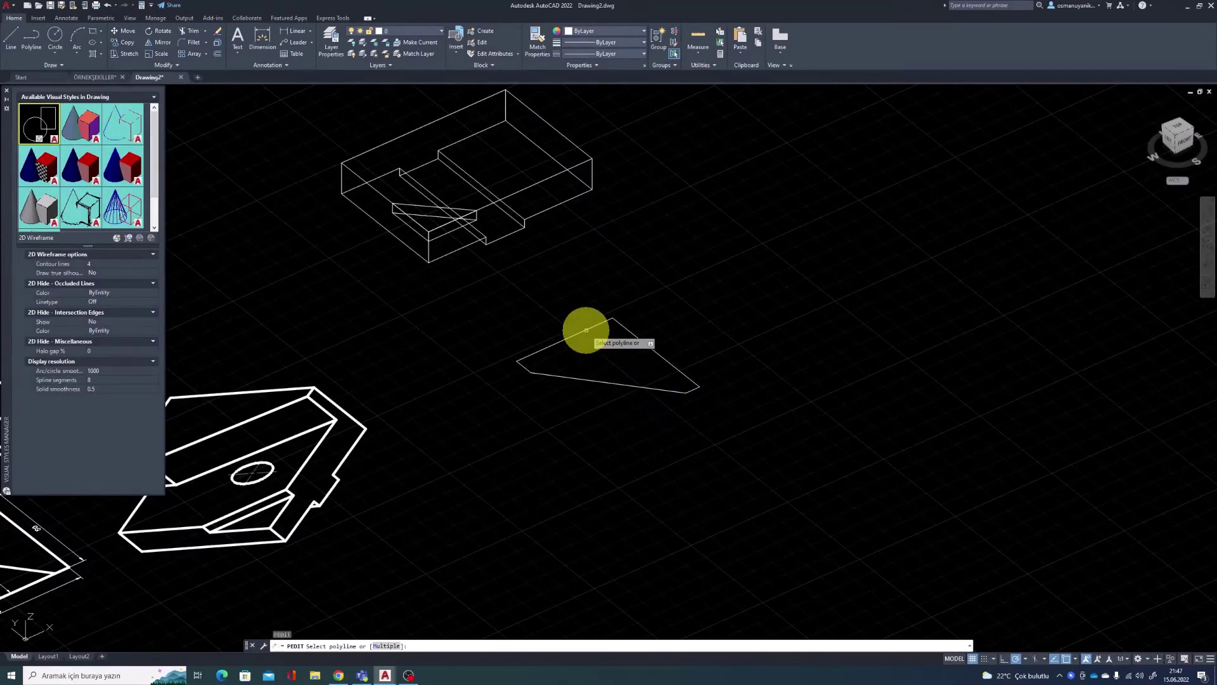
click(586, 329)
key(Return)
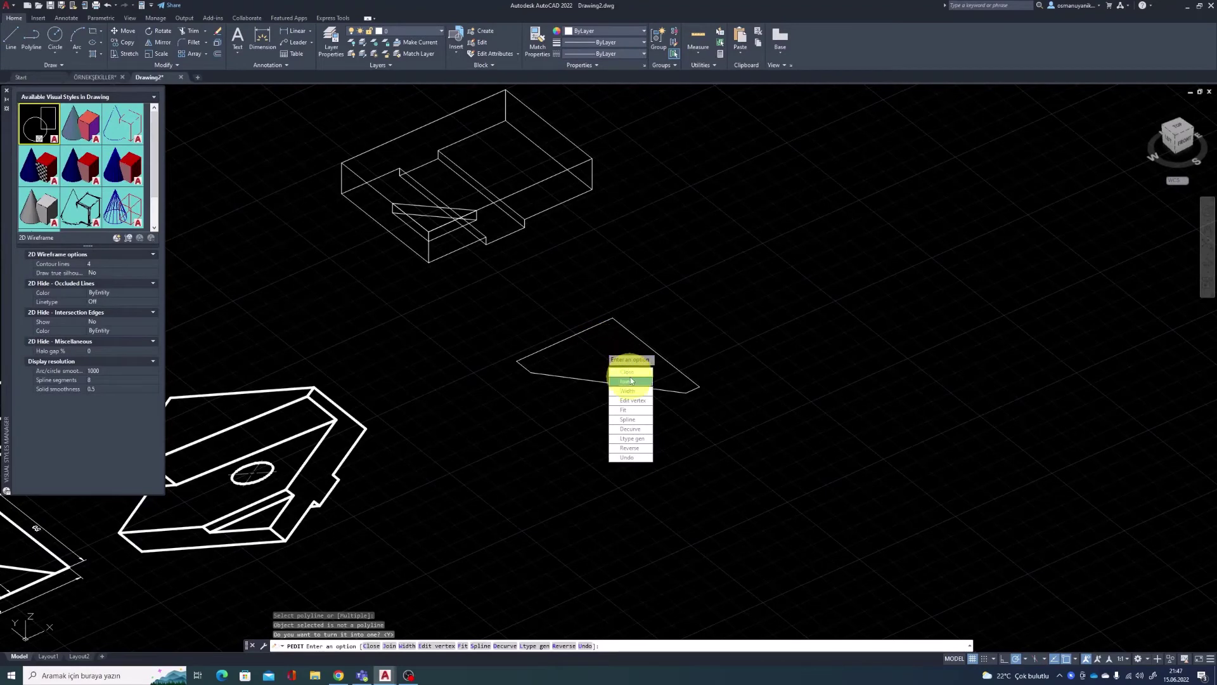
click(631, 381)
click(719, 313)
click(464, 435)
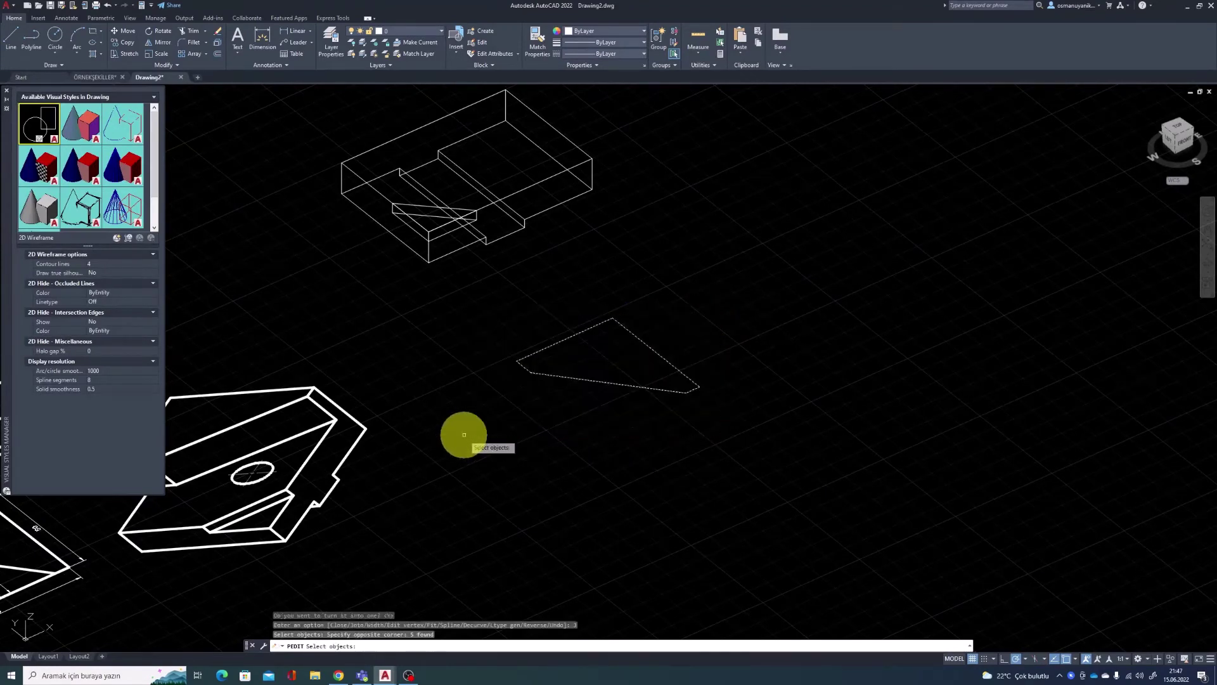
right_click(466, 435)
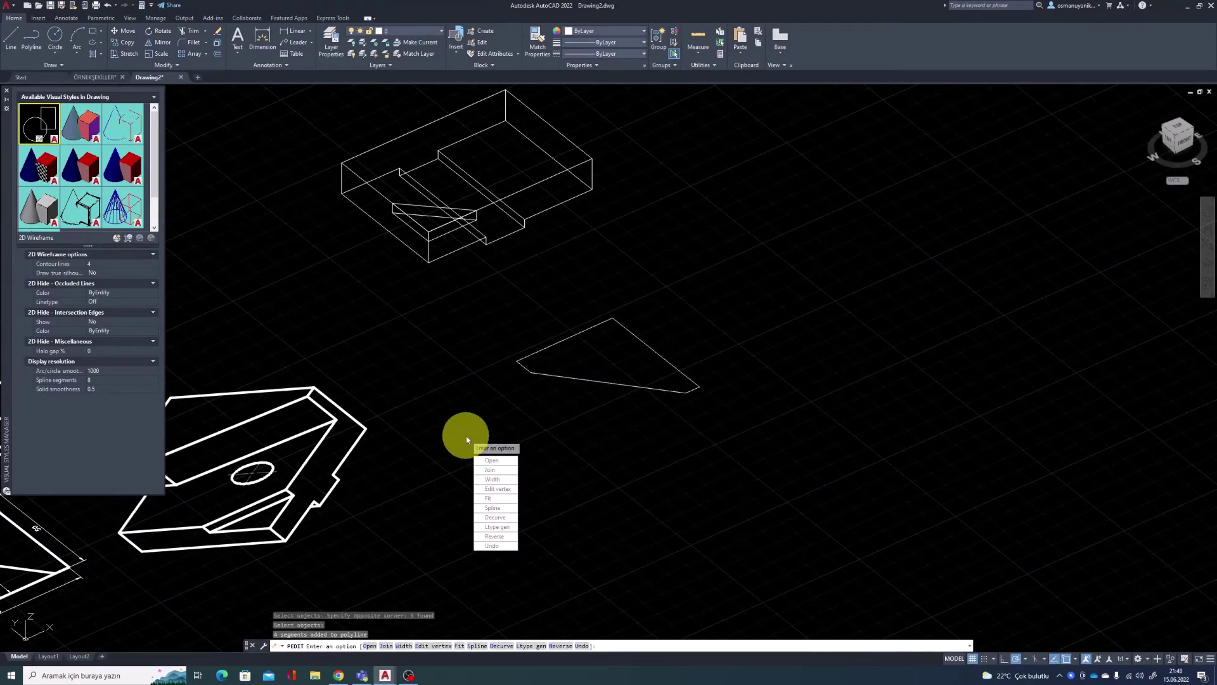
click(488, 451)
key(Return)
Step: Select the joined outline to verify it, then pan back to the 3D part
click(565, 379)
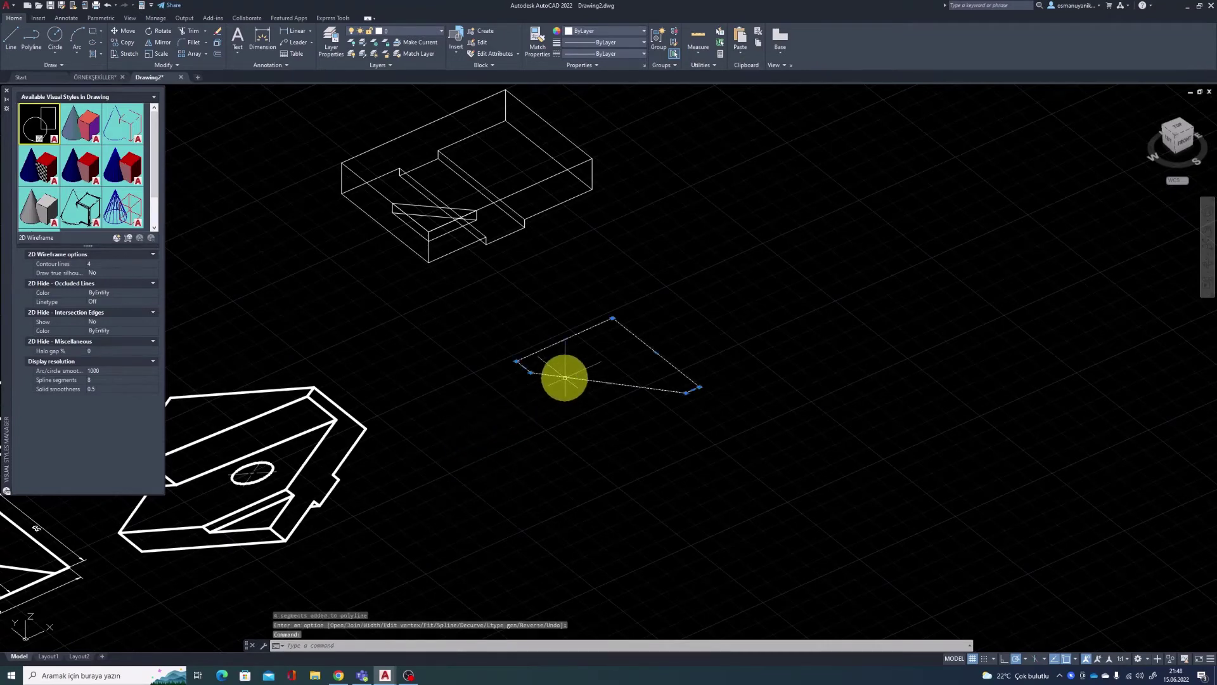
middle_drag(634, 356, 695, 359)
middle_drag(592, 371, 674, 380)
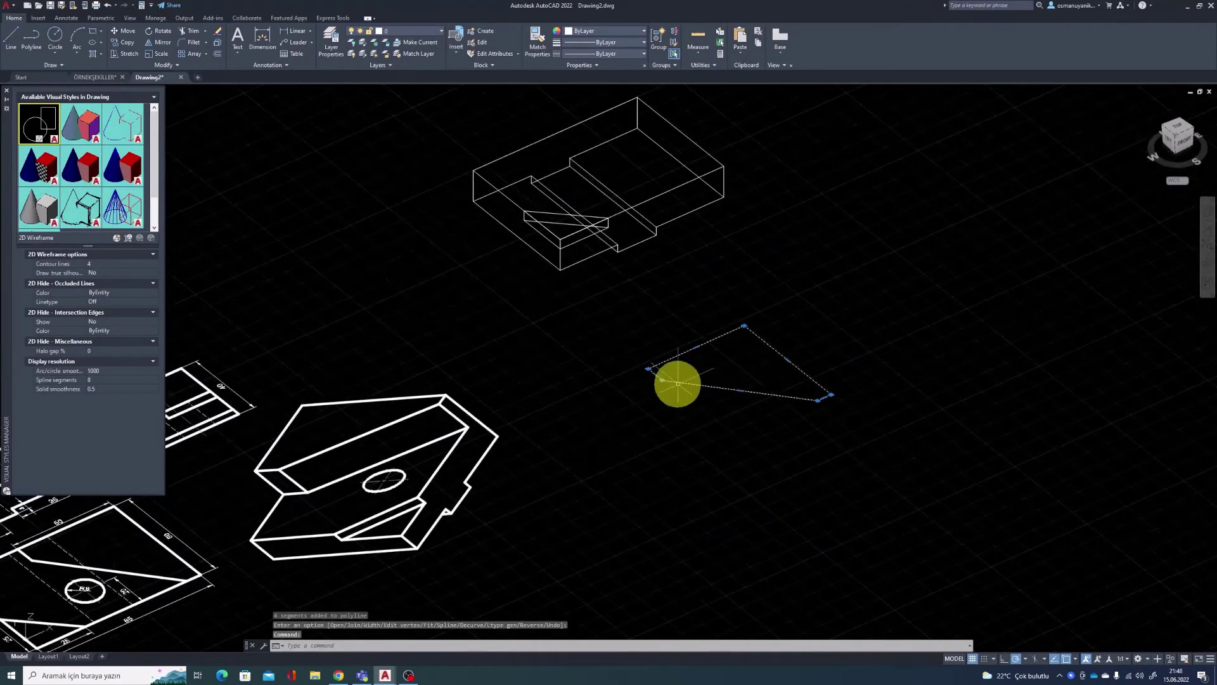
middle_drag(551, 384, 896, 348)
scroll(435, 384, up, 5)
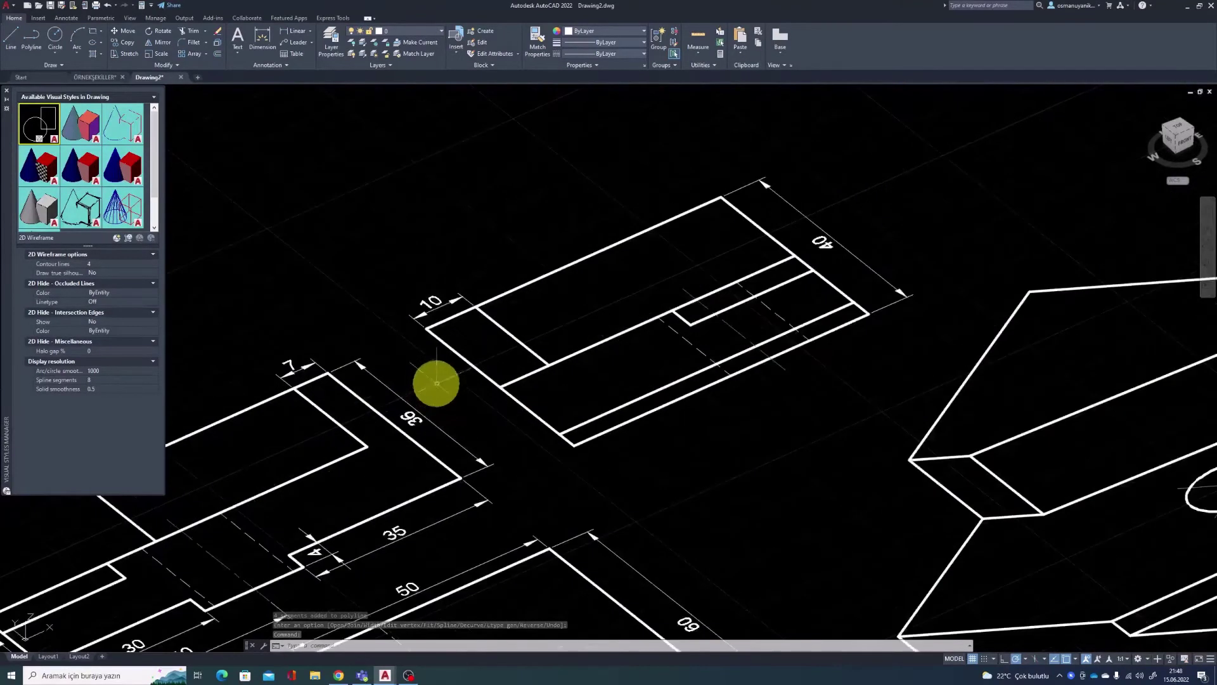
scroll(655, 319, down, 2)
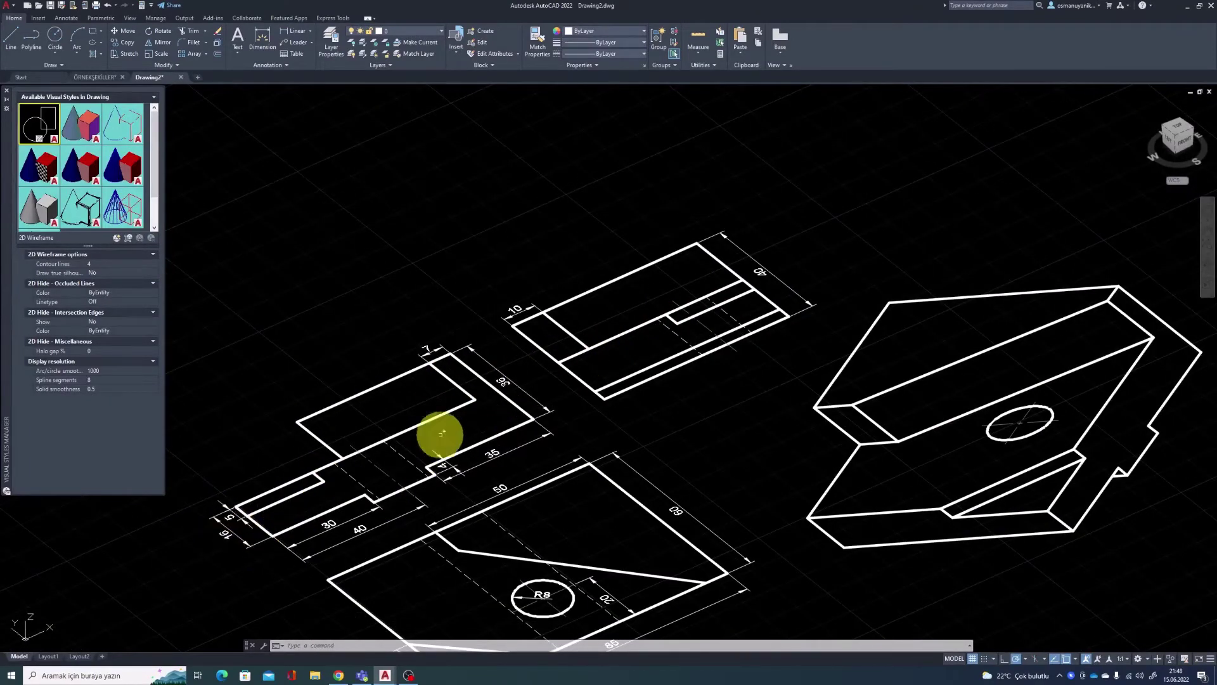
scroll(440, 366, up, 2)
scroll(429, 372, down, 5)
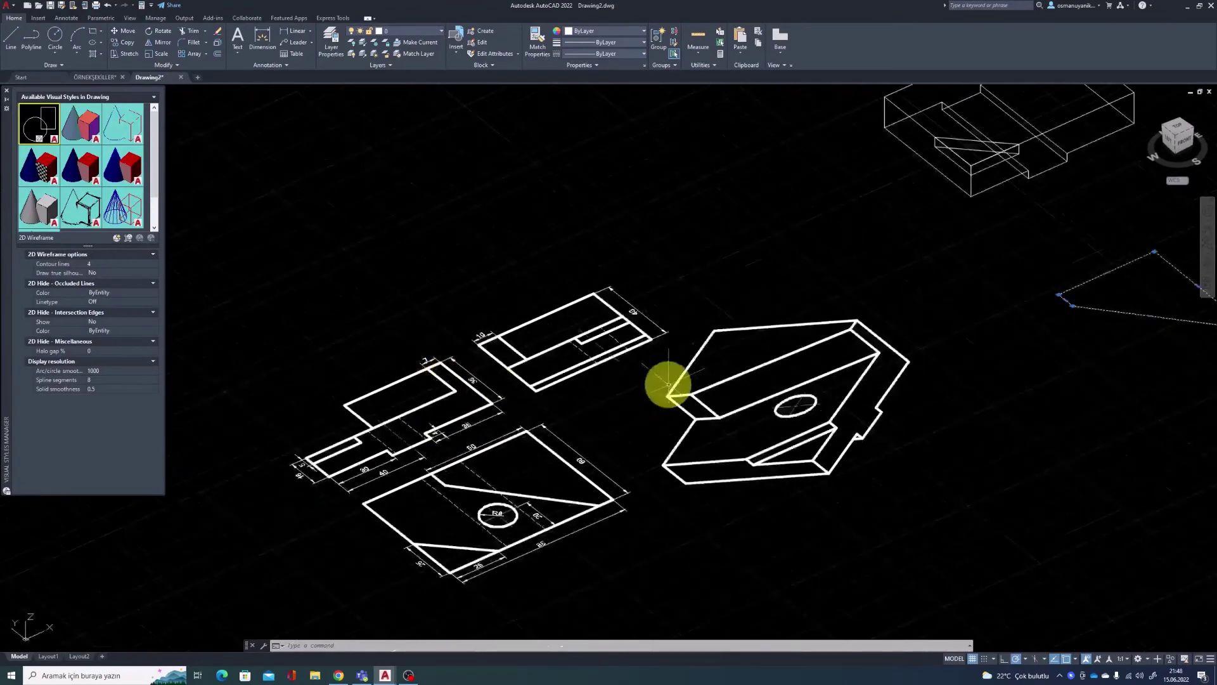
middle_drag(666, 383, 188, 442)
key(Escape)
key(Escape)
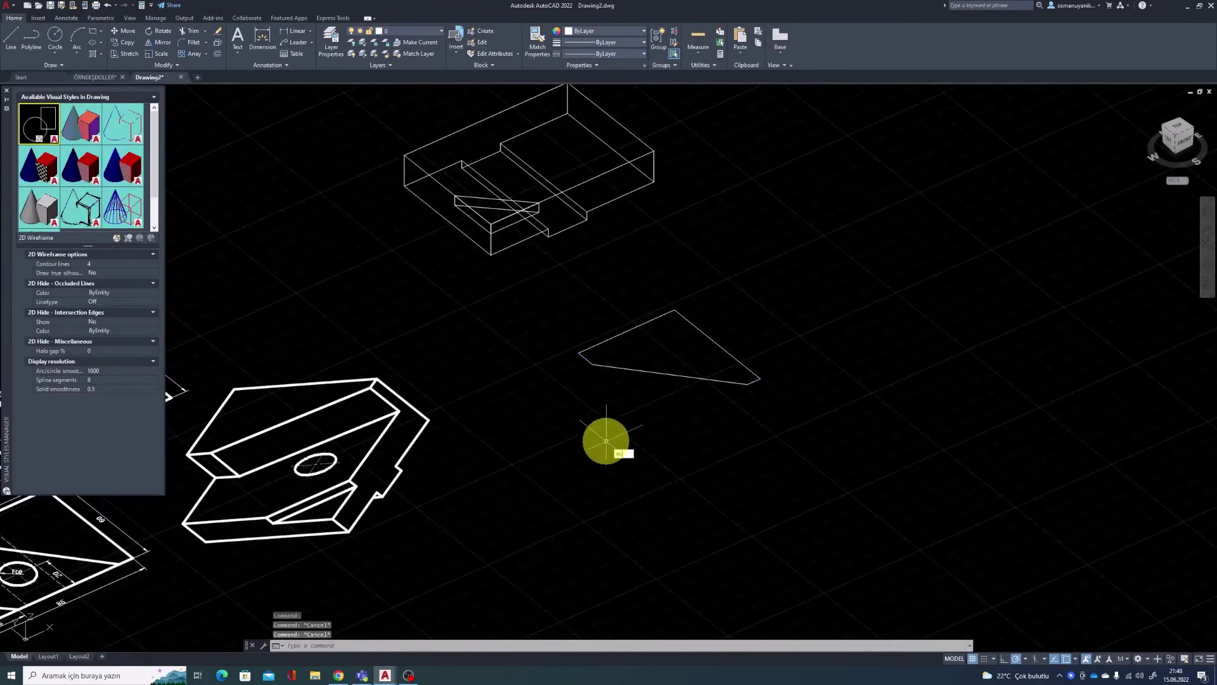
Step: Extrude the joined wedge outline 20 units into a solid
text(xt)
key(Return)
click(623, 368)
key(Return)
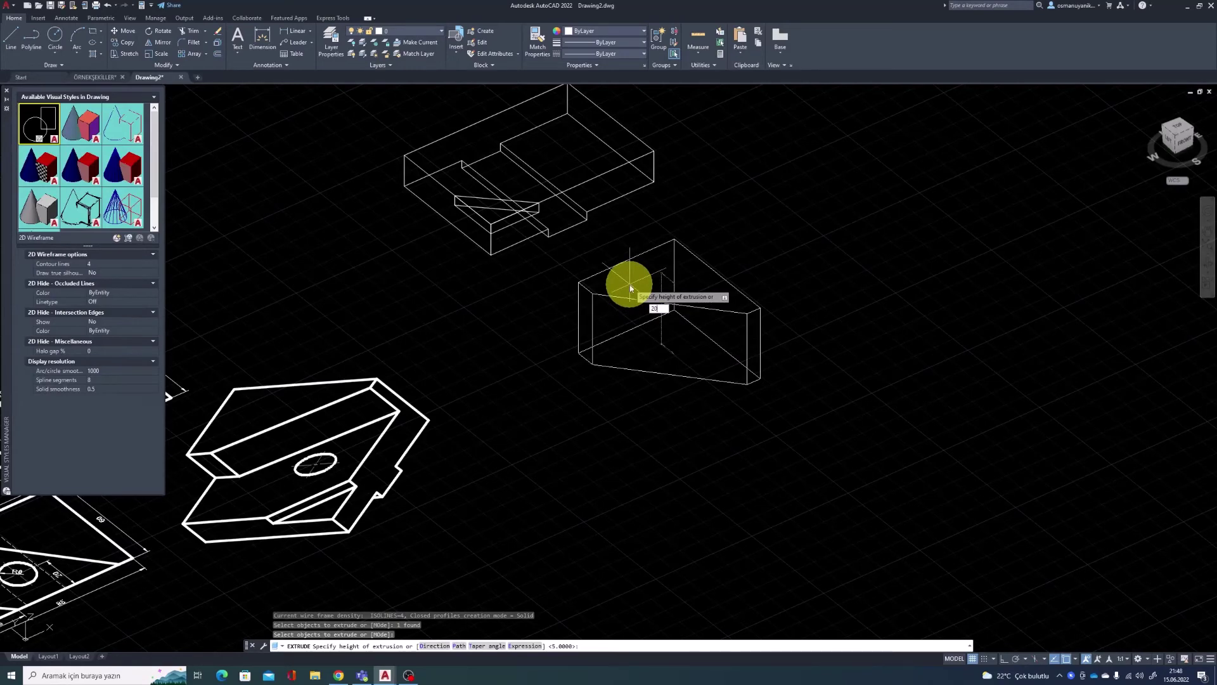
key(Return)
middle_drag(672, 302, 709, 413)
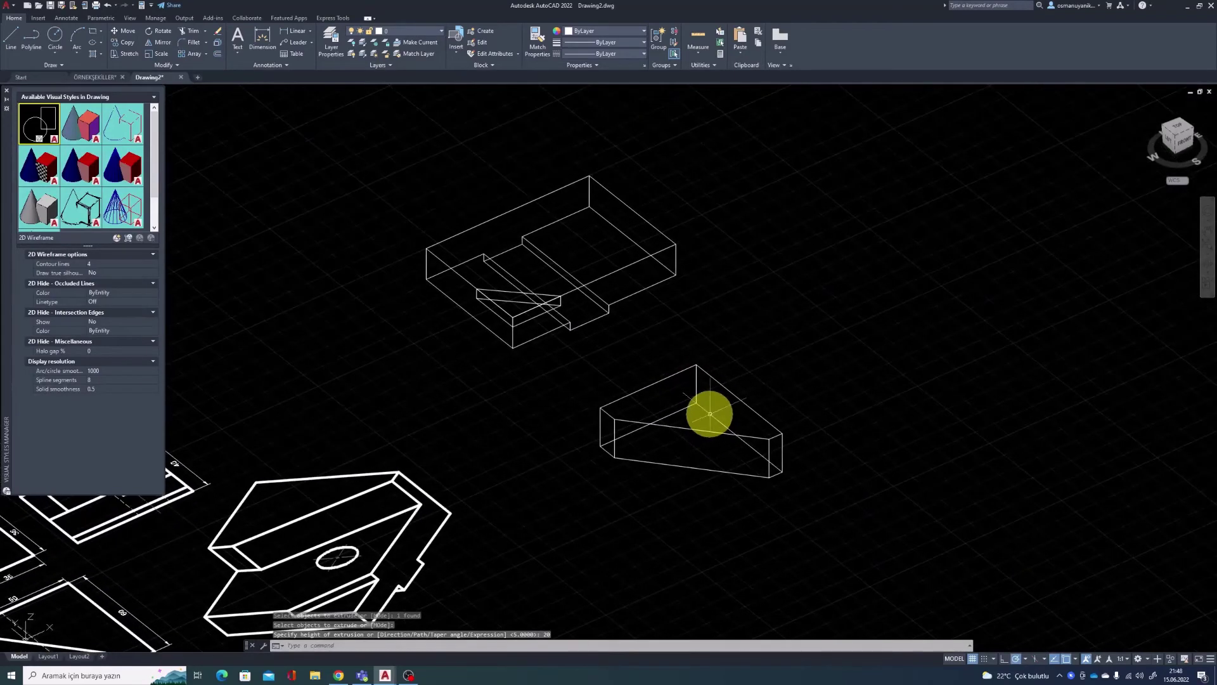
text(M)
key(Return)
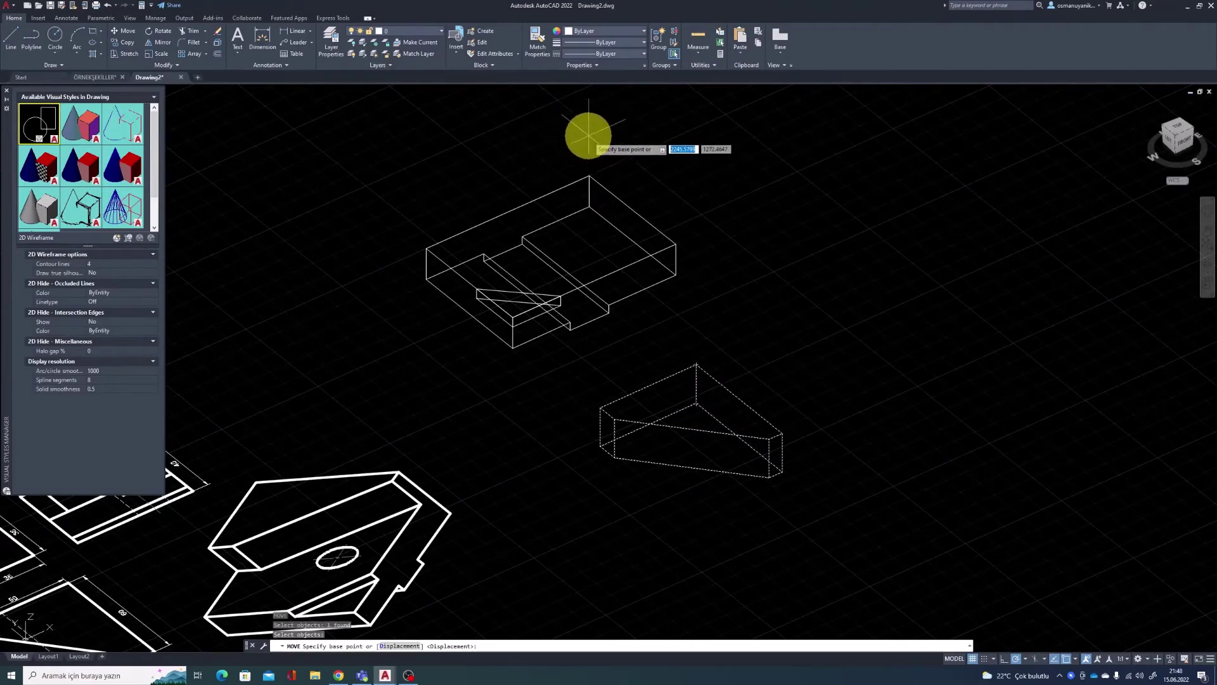
Step: Move the wedge onto the block's top corner, check it Shaded, then return to 2D Wireframe
click(695, 403)
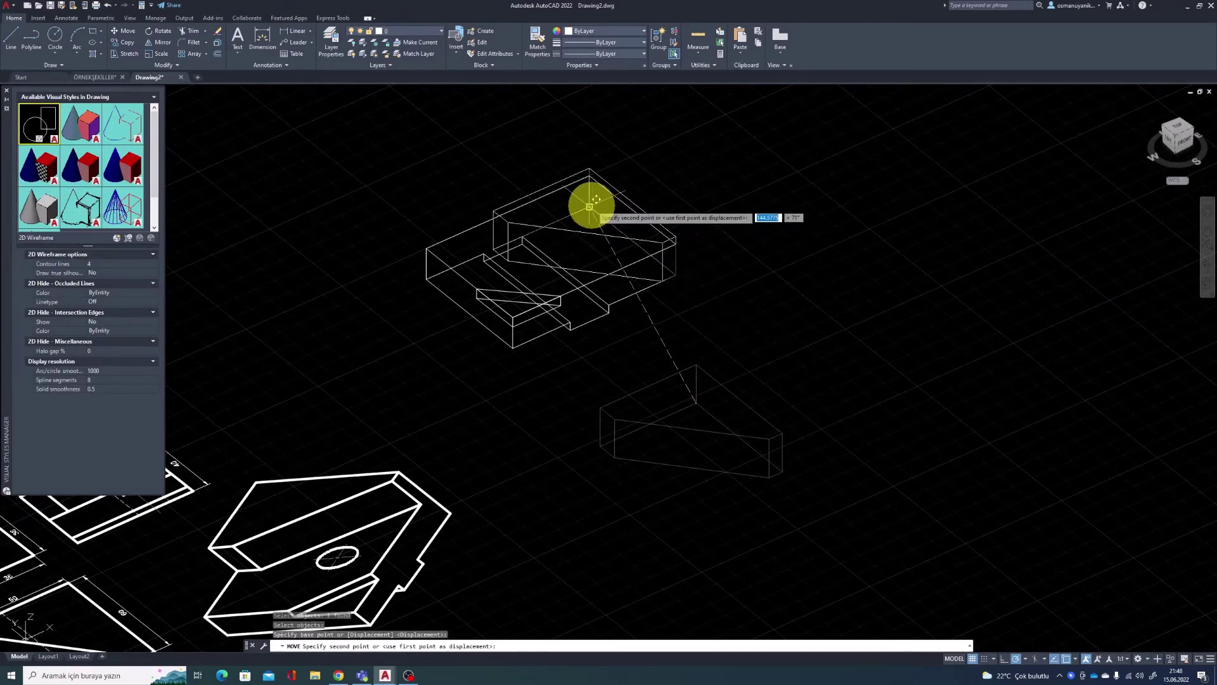
click(589, 176)
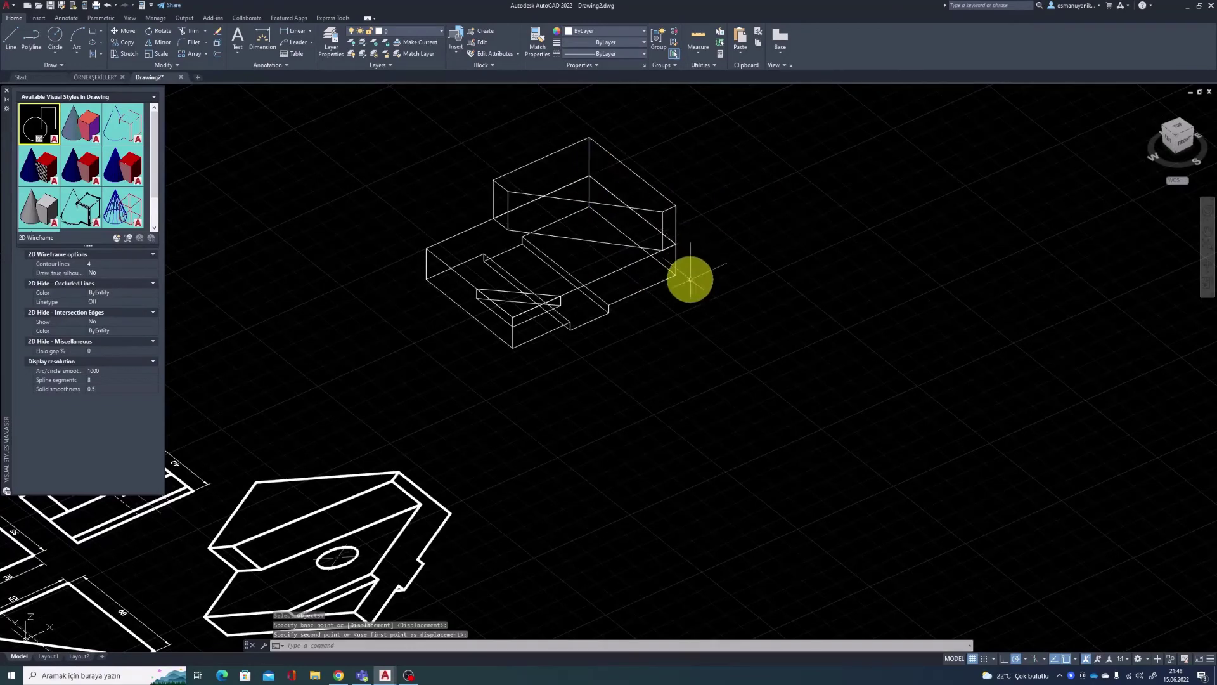
double_click(81, 164)
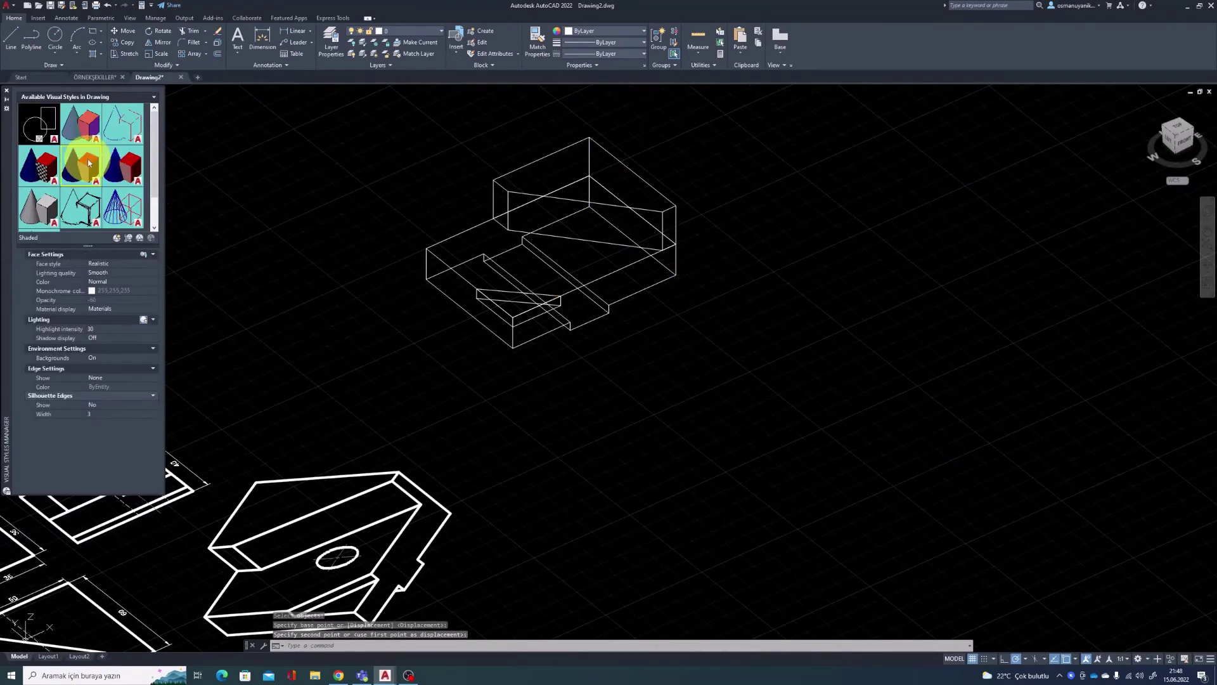
scroll(593, 241, up, 2)
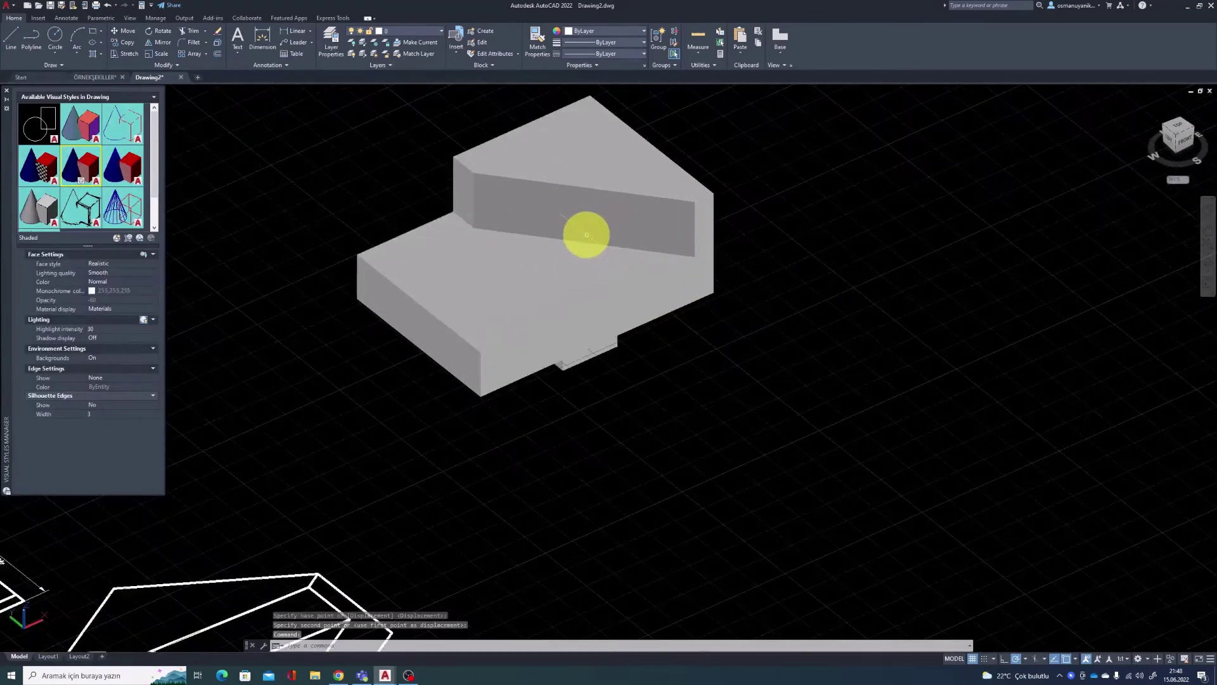
middle_drag(588, 234, 616, 312)
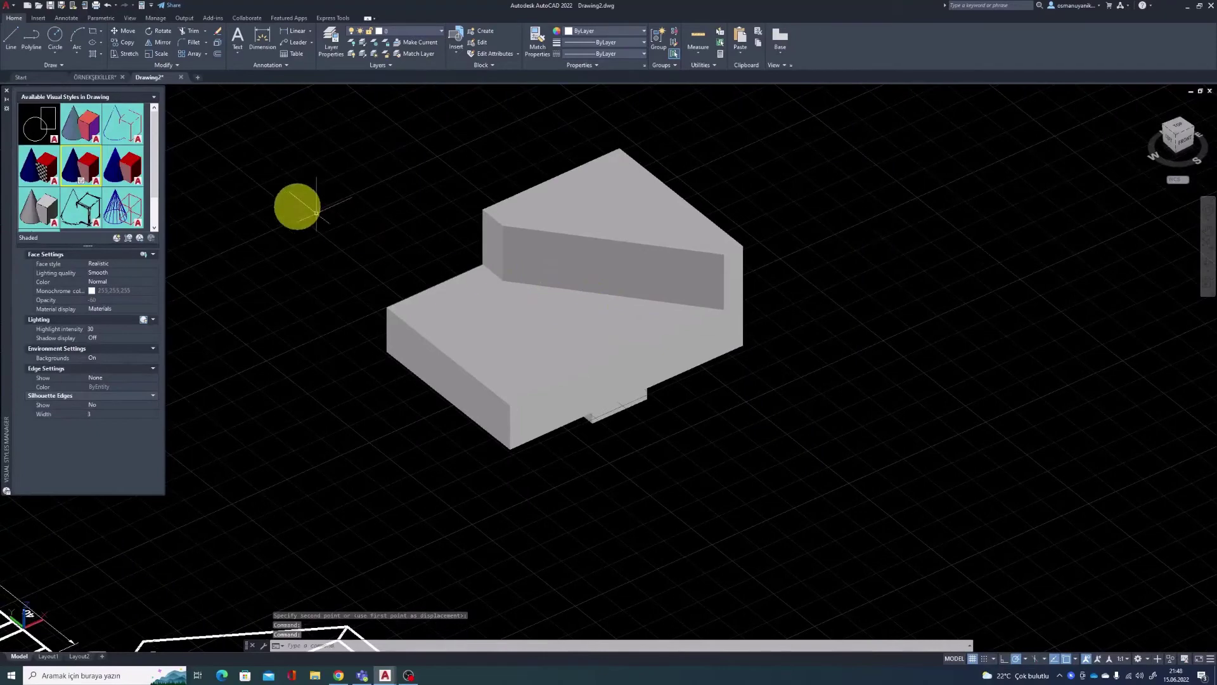
double_click(43, 126)
scroll(581, 396, down, 2)
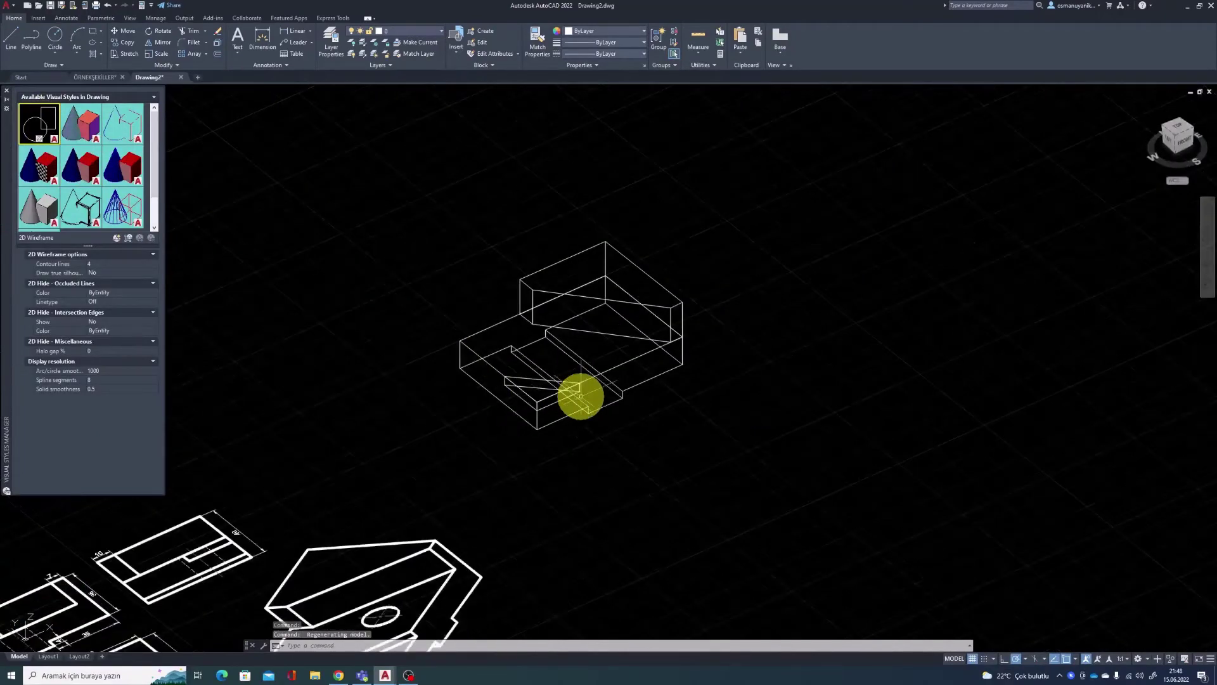
scroll(581, 396, down, 2)
middle_drag(580, 396, 716, 315)
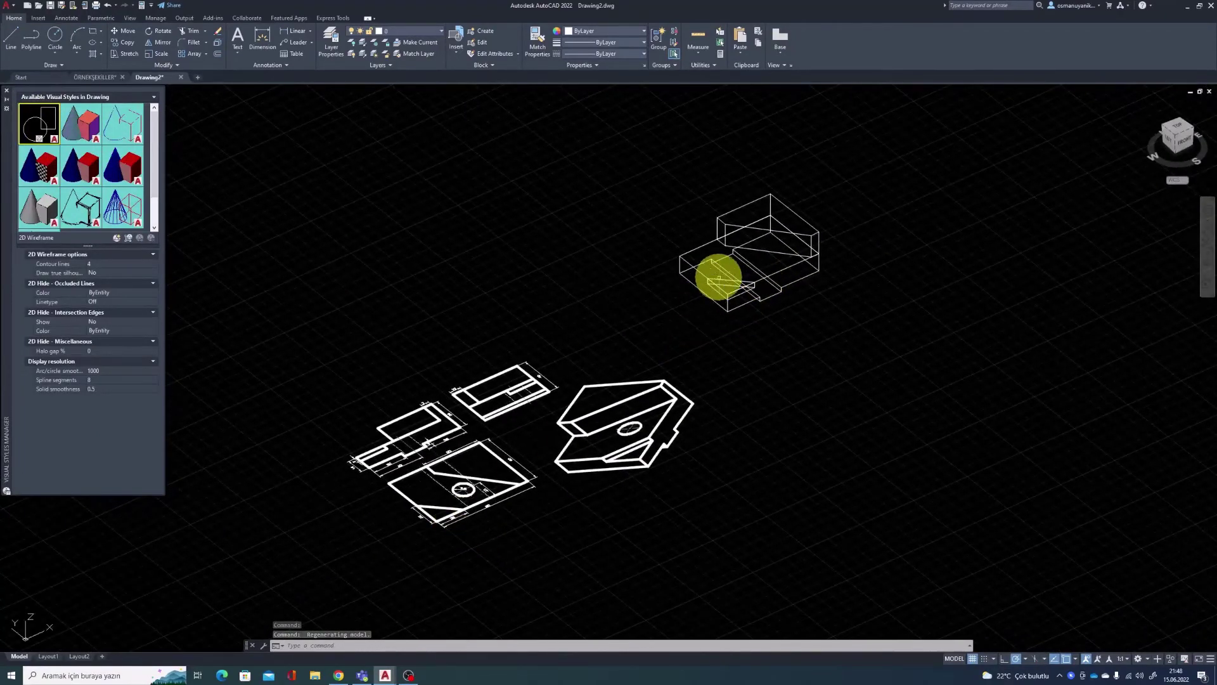
scroll(429, 503, up, 5)
scroll(484, 481, up, 3)
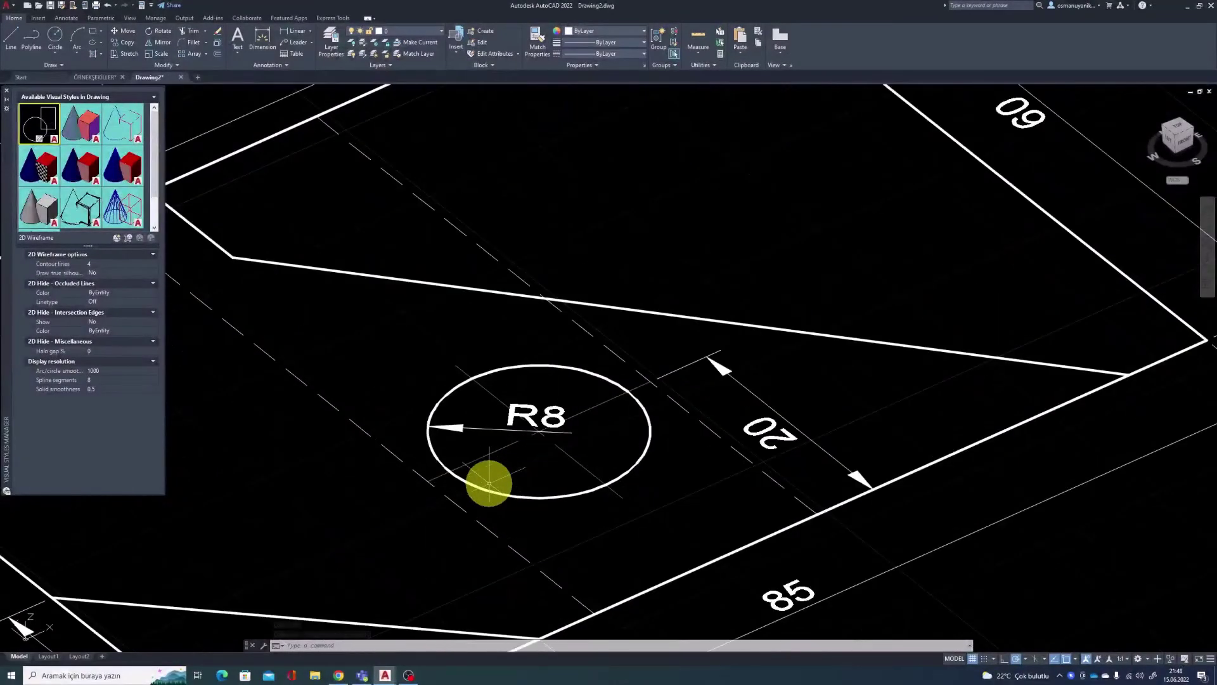
scroll(672, 503, down, 2)
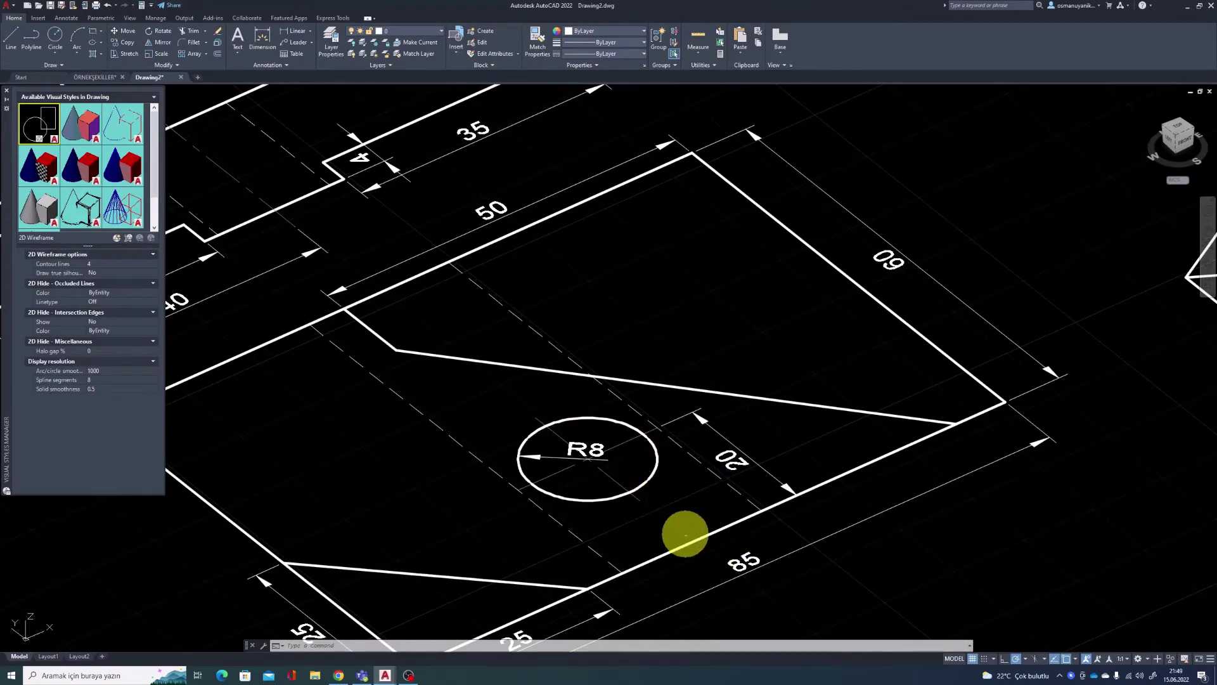
scroll(685, 535, down, 3)
middle_drag(692, 524, 615, 488)
scroll(614, 490, up, 3)
scroll(613, 492, down, 2)
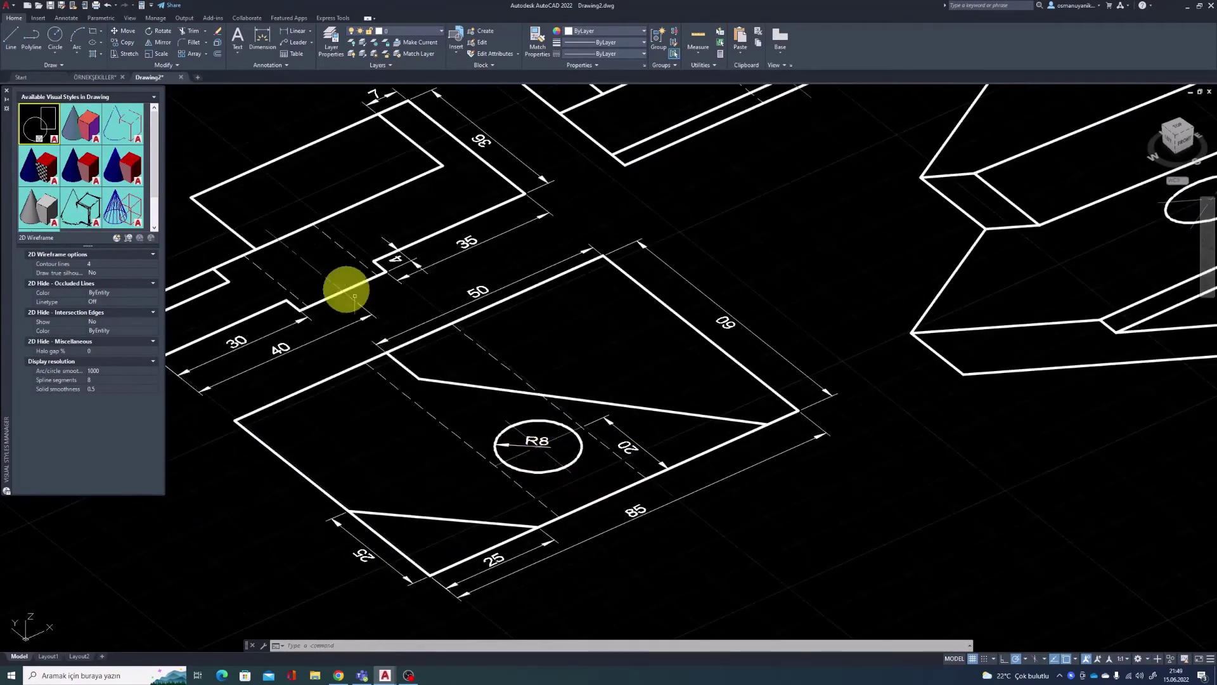
scroll(618, 490, up, 2)
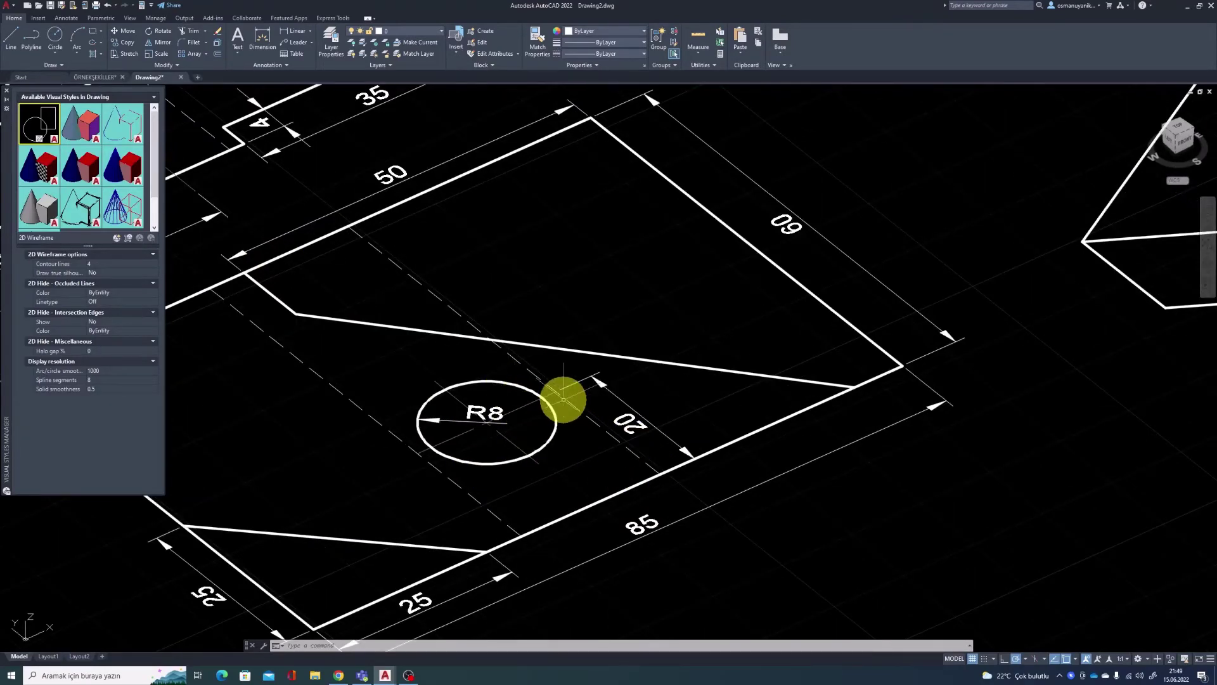
scroll(560, 399, down, 3)
scroll(505, 427, up, 1)
scroll(482, 411, up, 3)
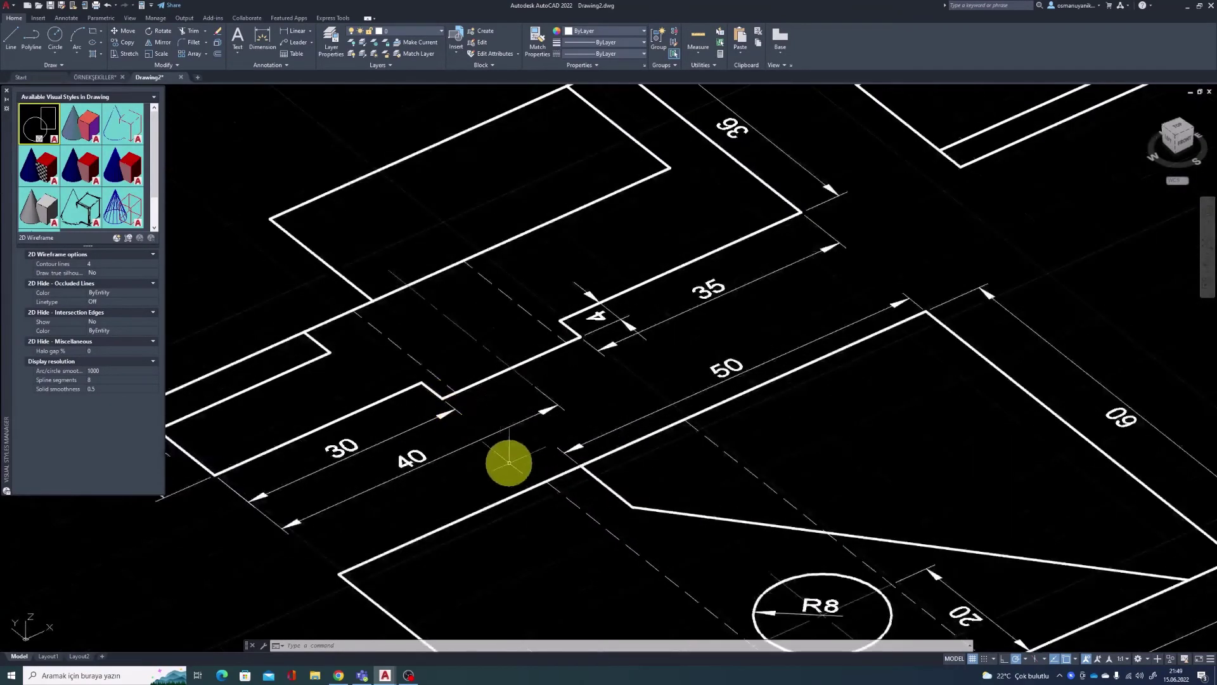
scroll(482, 448, down, 1)
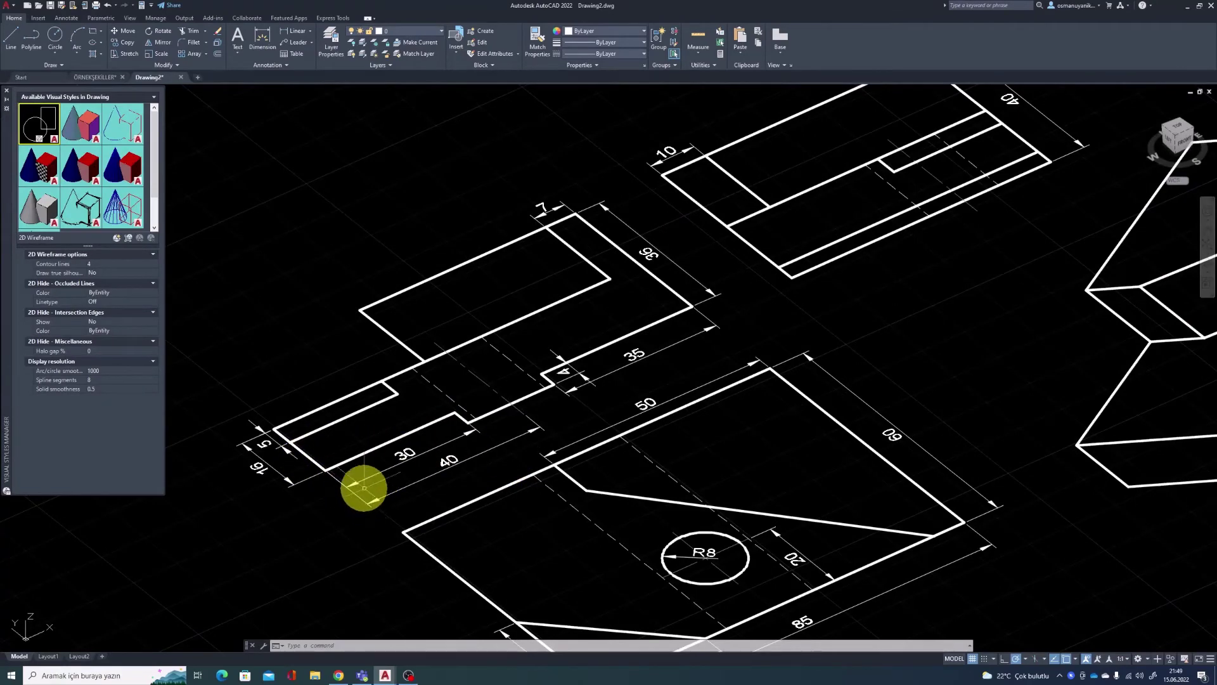
middle_drag(557, 511, 491, 396)
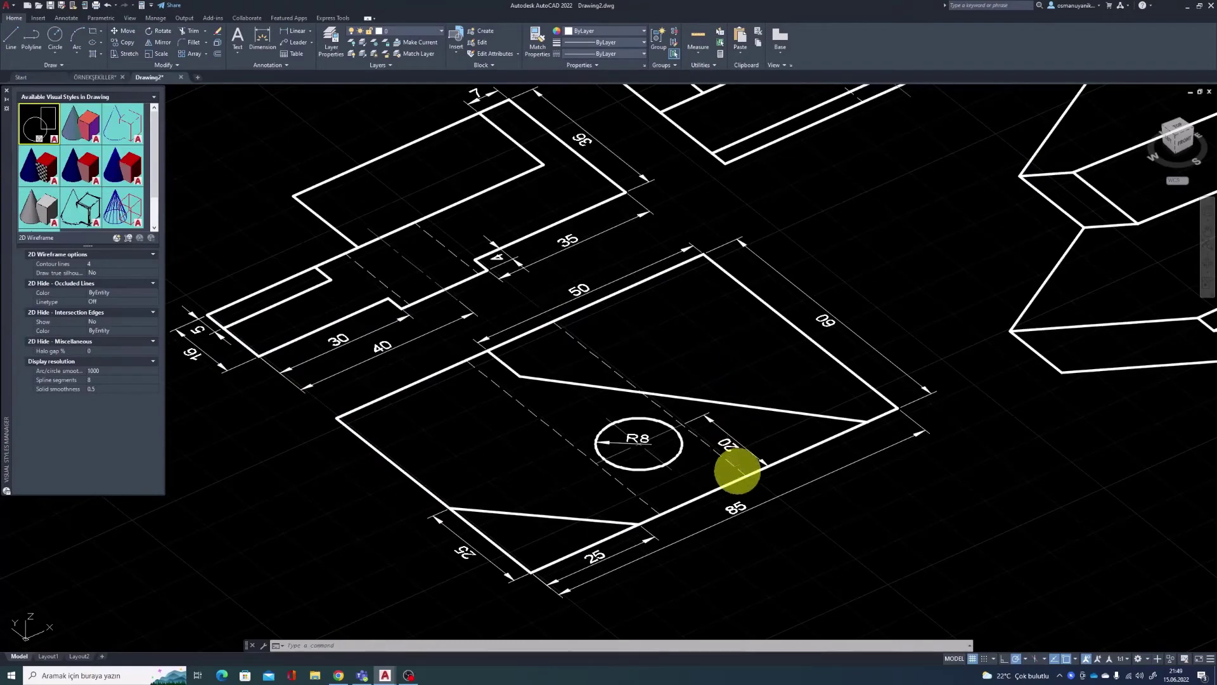
scroll(672, 355, down, 4)
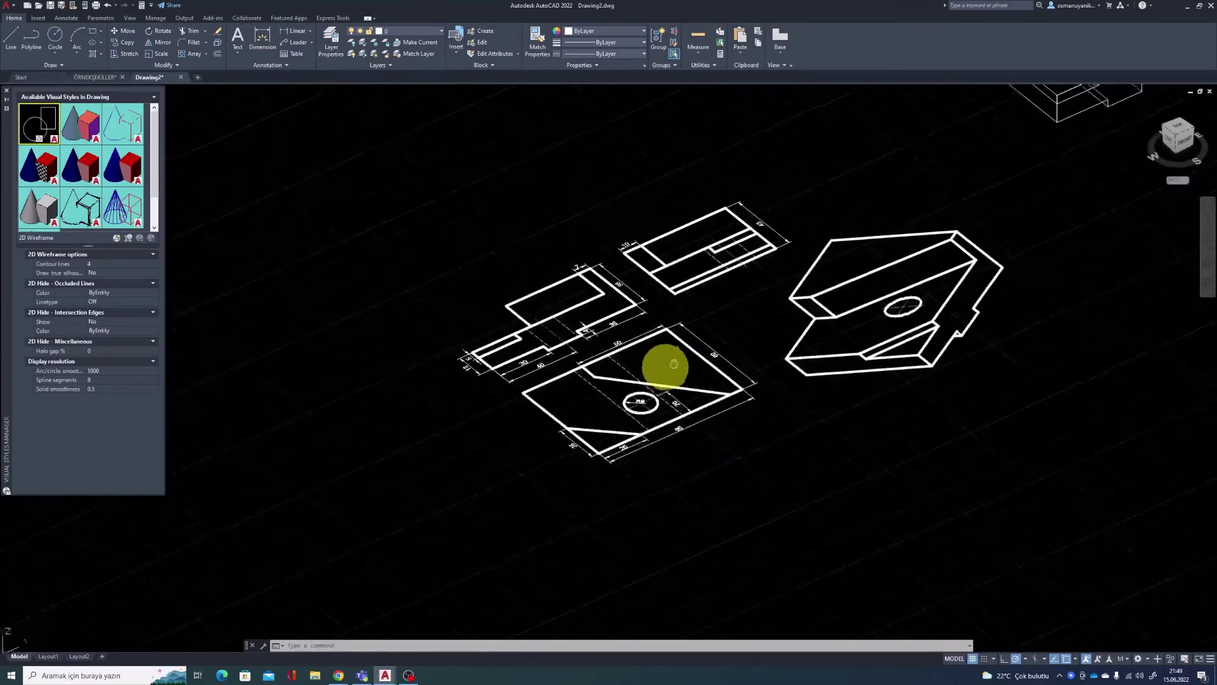
middle_drag(666, 361, 298, 551)
scroll(729, 276, up, 4)
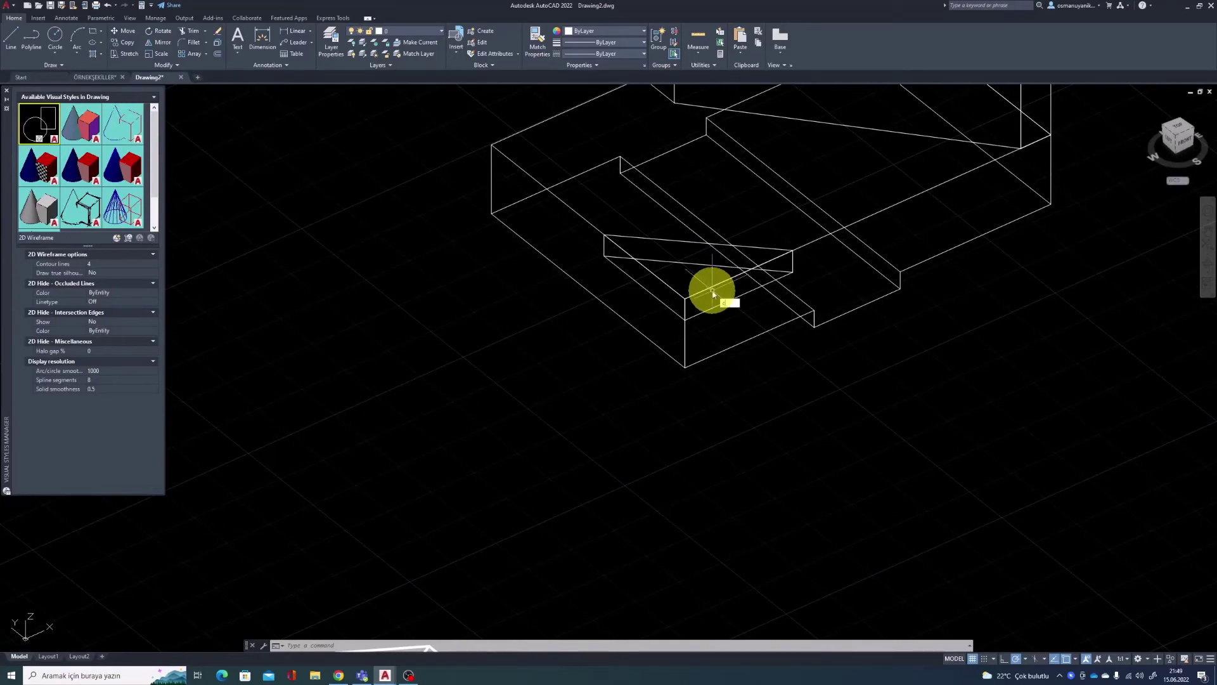
Step: Draw a radius 8 circle centred on the bracket corner
key(Return)
click(685, 298)
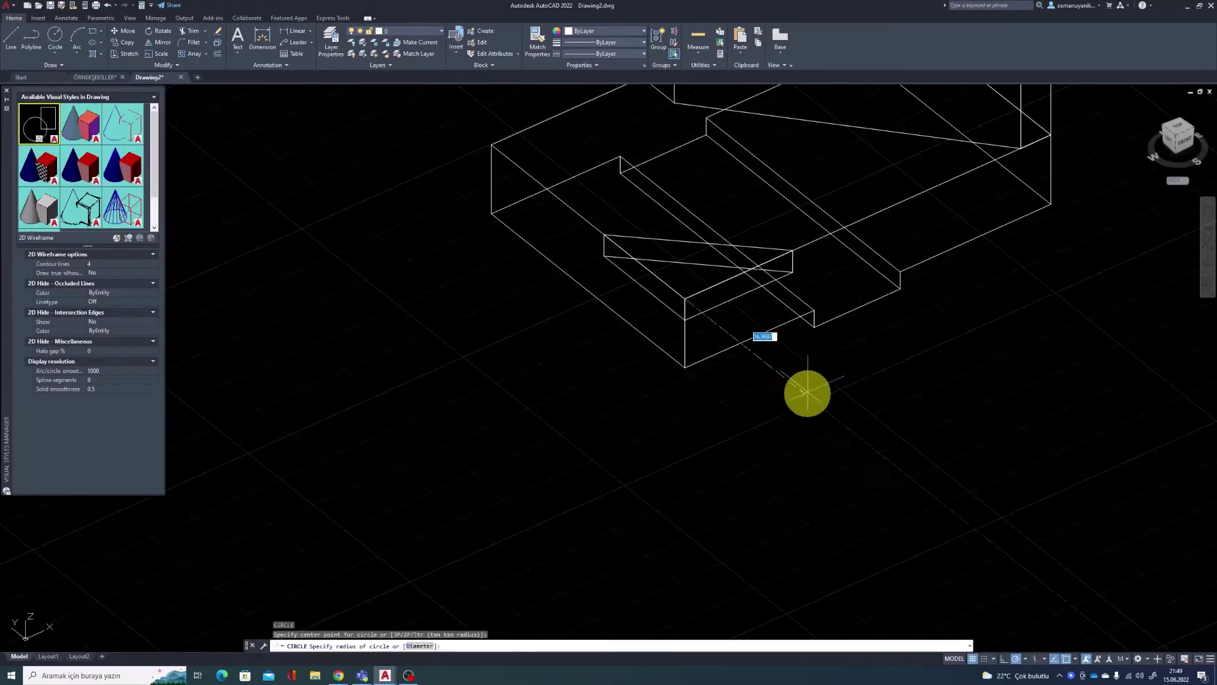
key(Return)
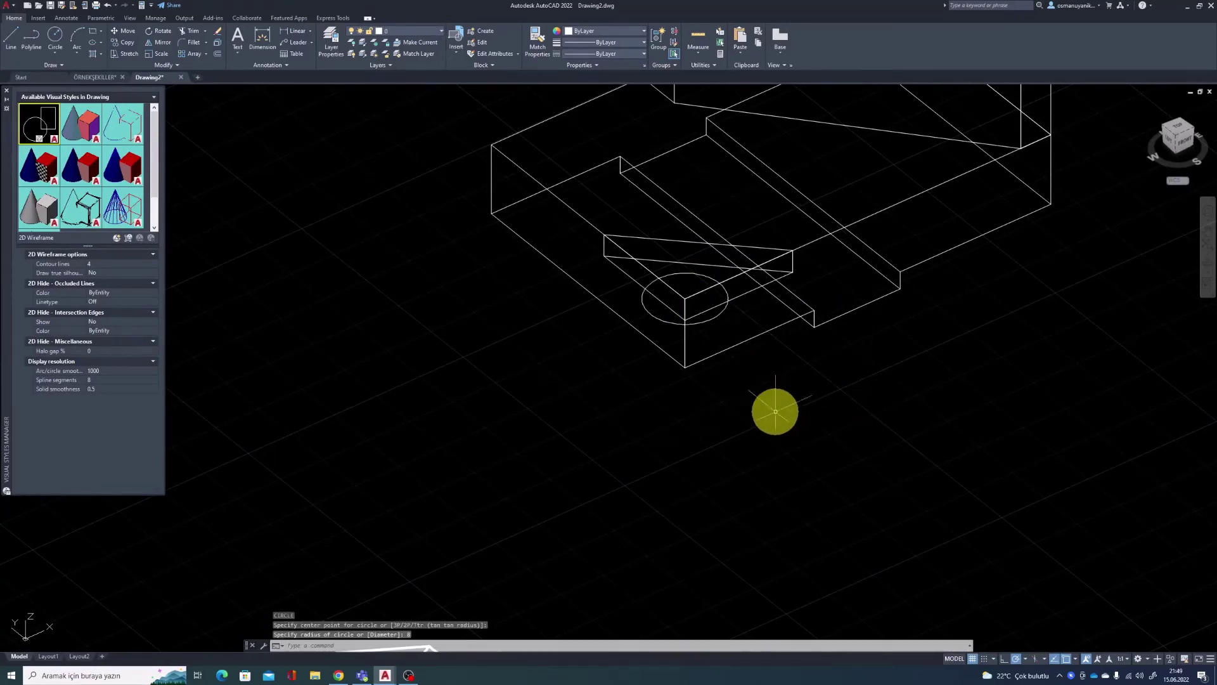
middle_drag(775, 410, 566, 477)
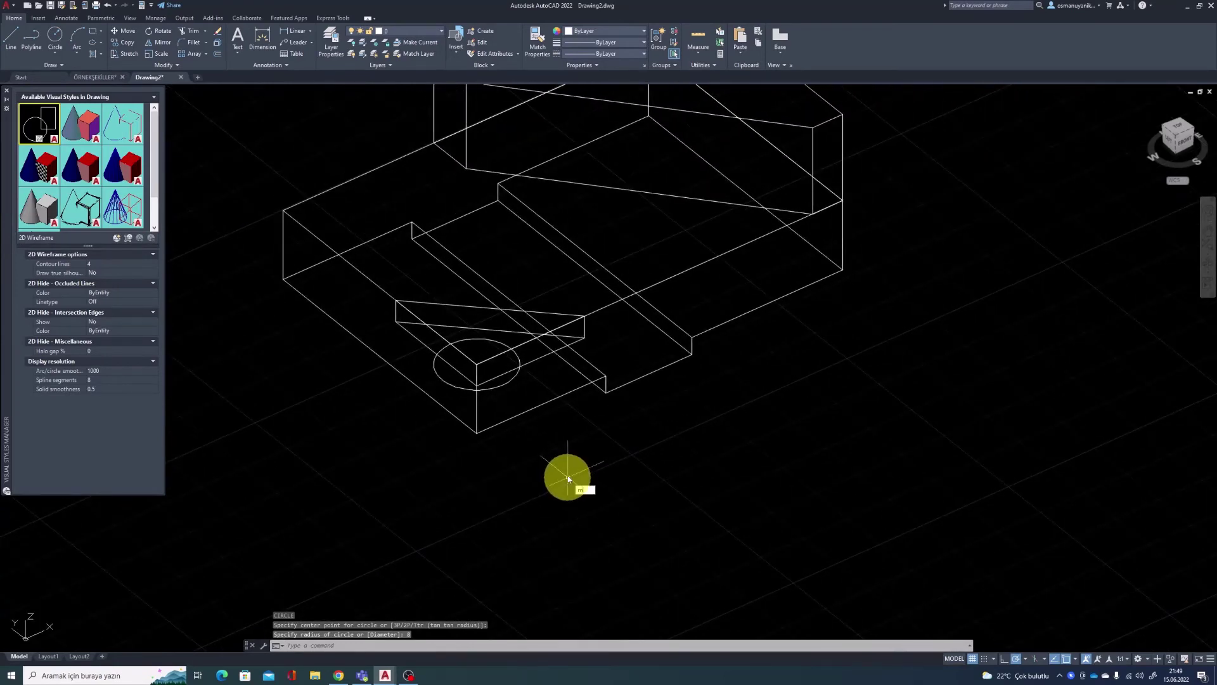
Step: Move the circle 40 units along the ledge edge
key(Return)
click(507, 383)
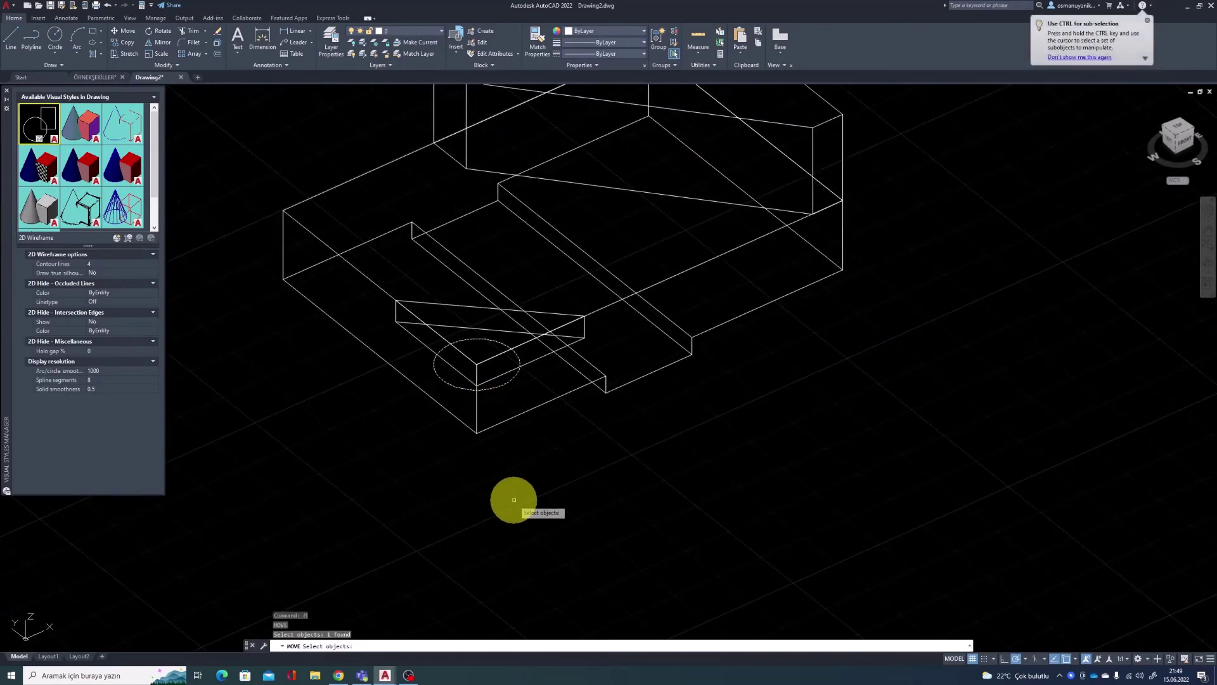
key(Return)
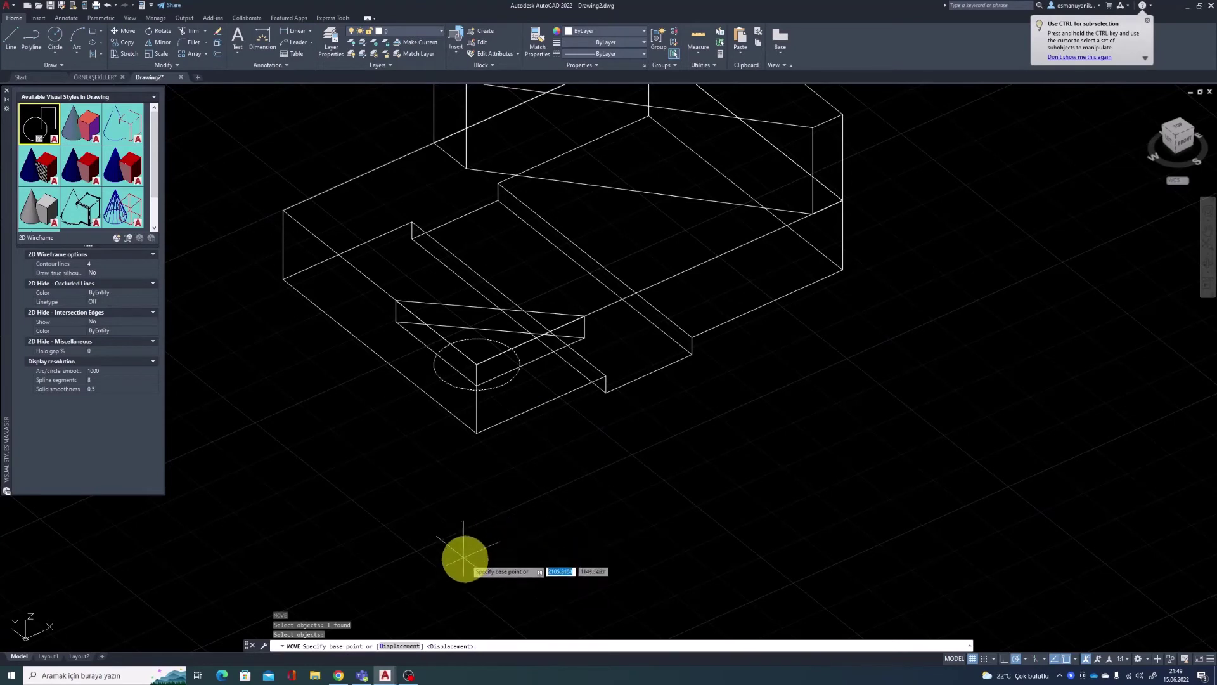
click(456, 567)
text(40)
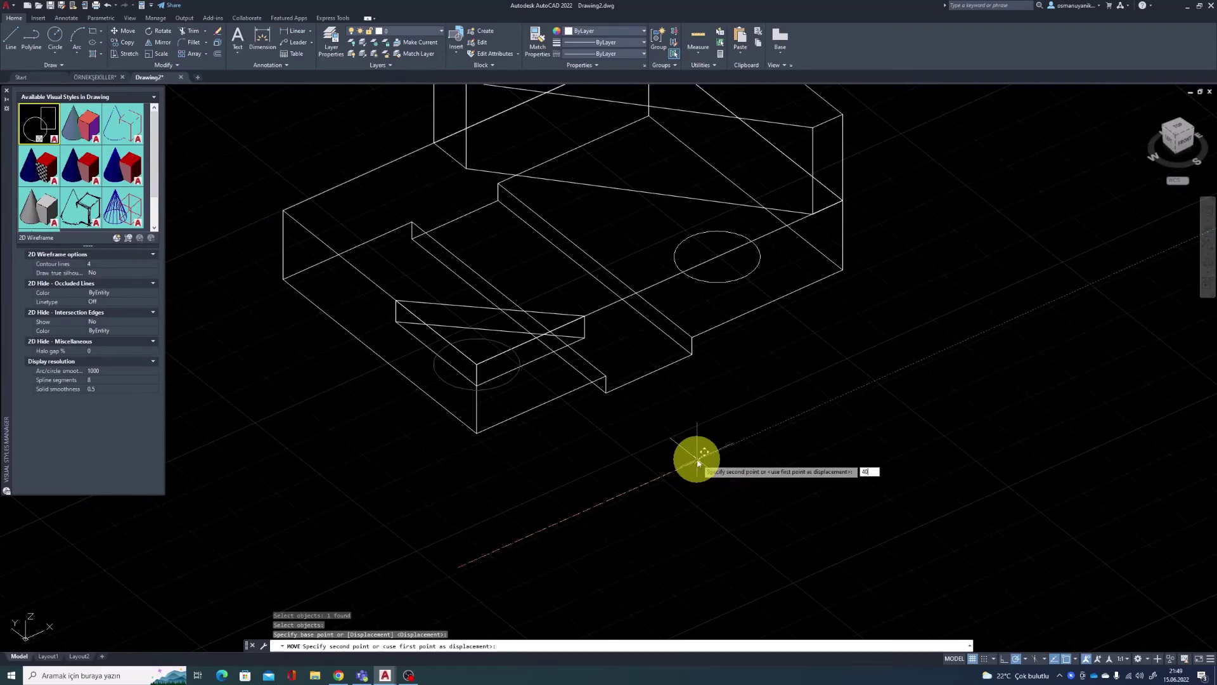
key(Return)
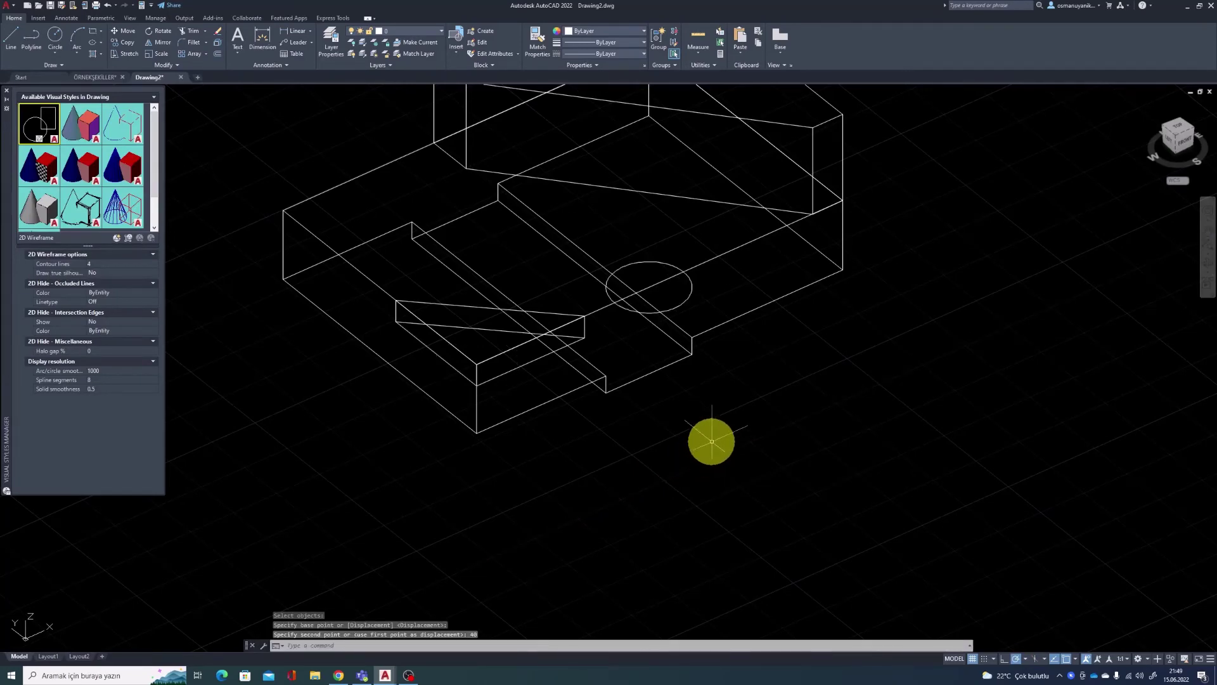
mouse_move(715, 403)
shift+middle_down()
mouse_move(622, 397)
mouse_move(603, 372)
mouse_move(709, 326)
mouse_move(753, 353)
mouse_move(713, 393)
mouse_move(728, 393)
shift+middle_up()
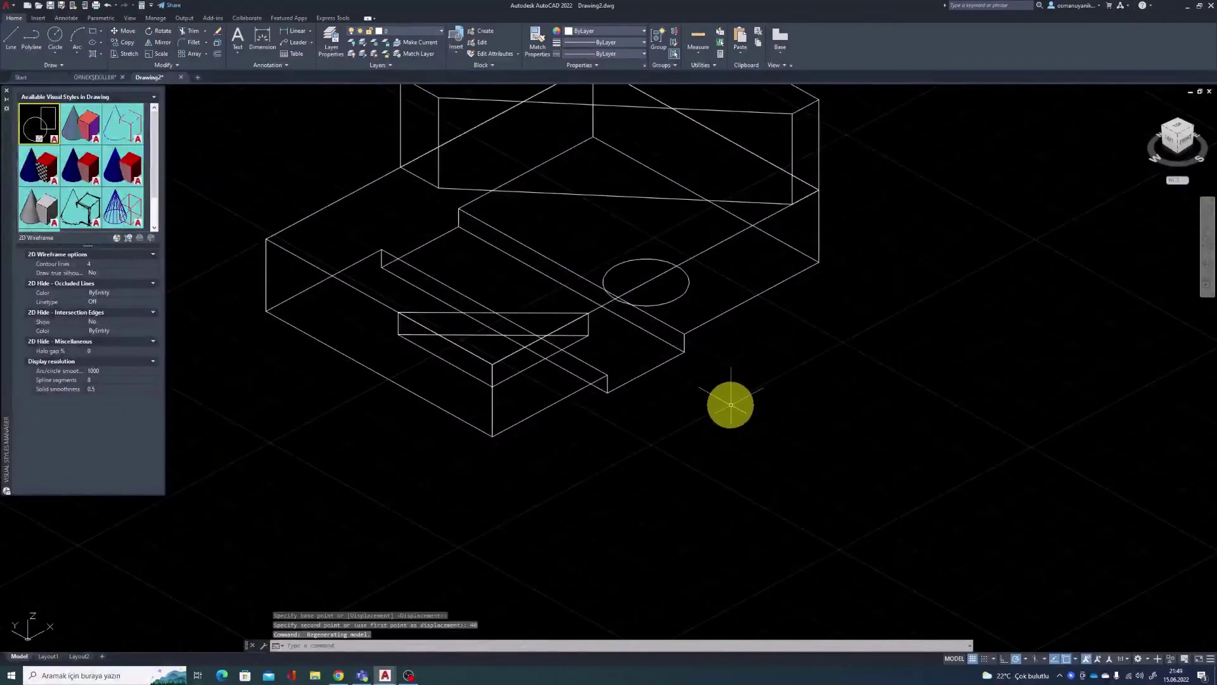
Step: Move the circle 20 units along the other edge
text(m)
key(Return)
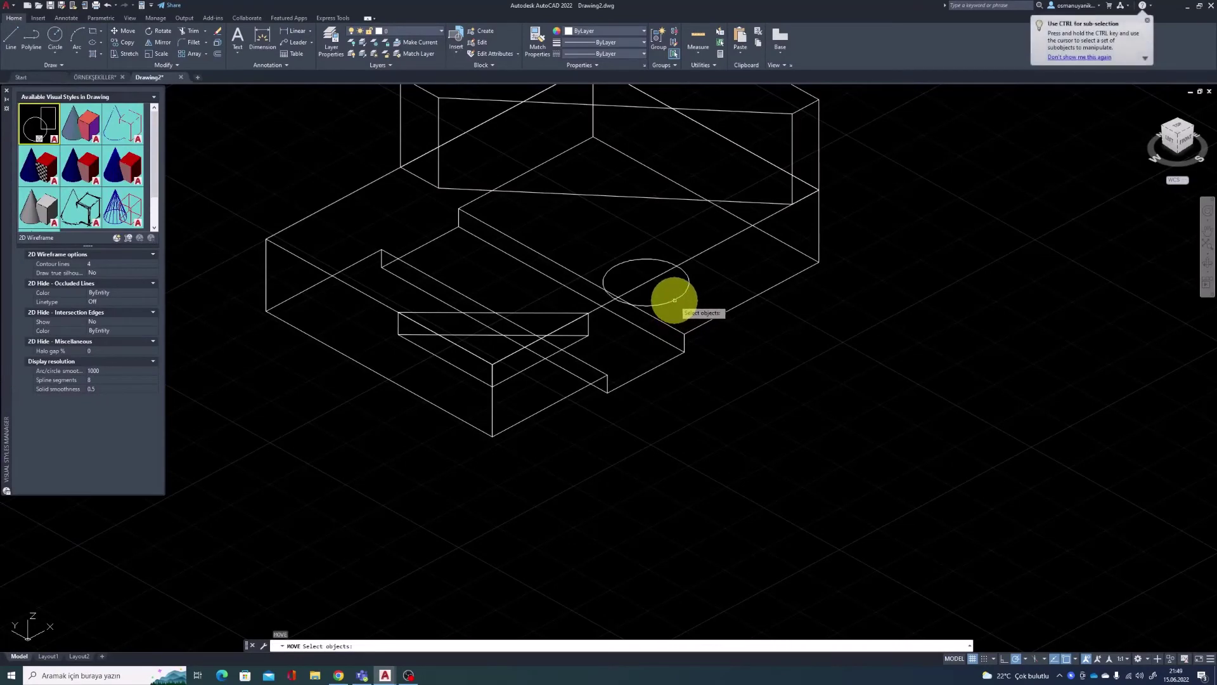
click(670, 306)
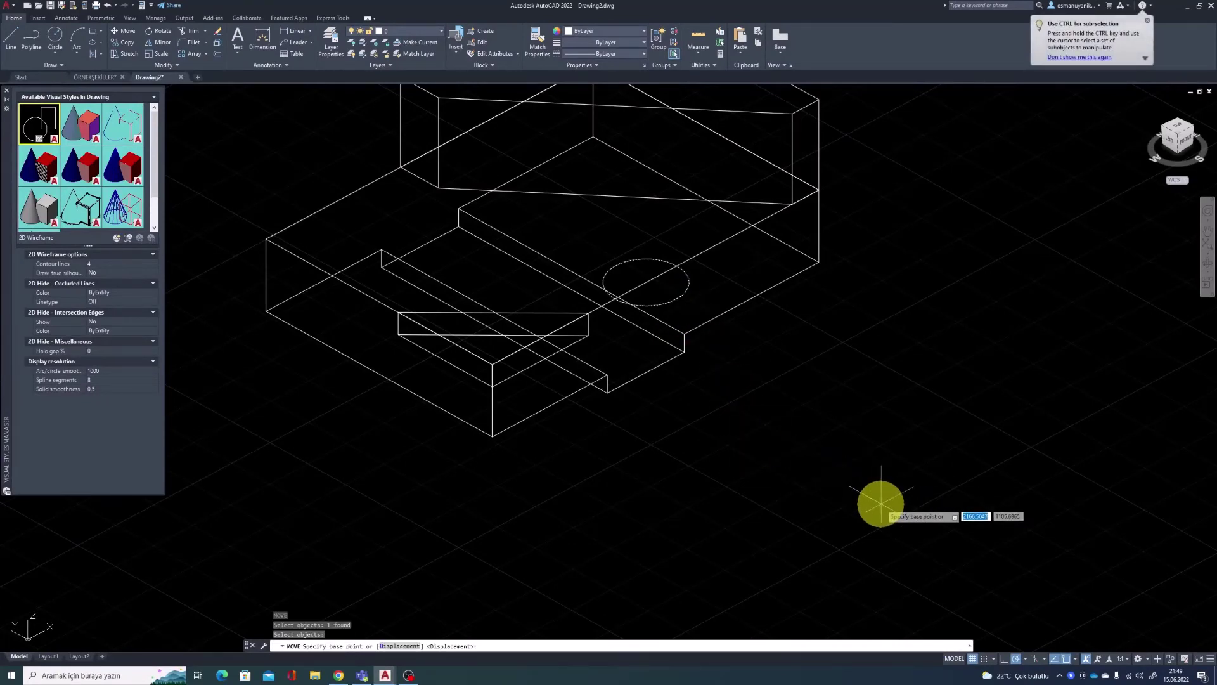
click(879, 503)
text(20)
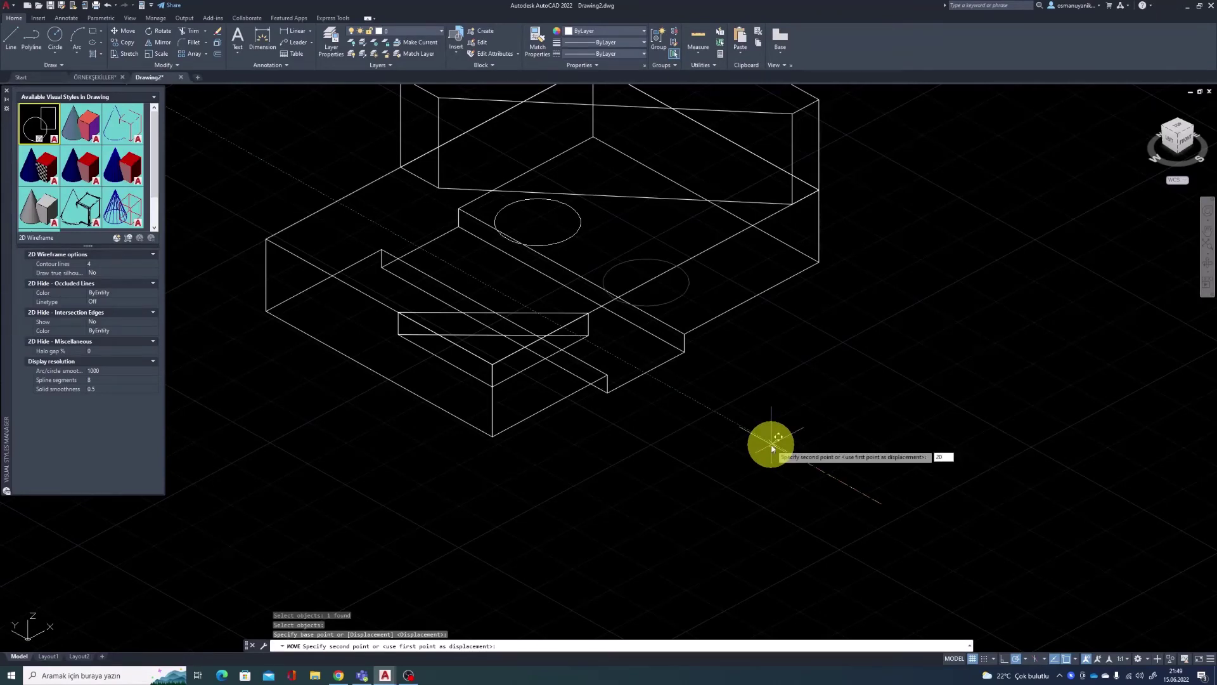
key(Return)
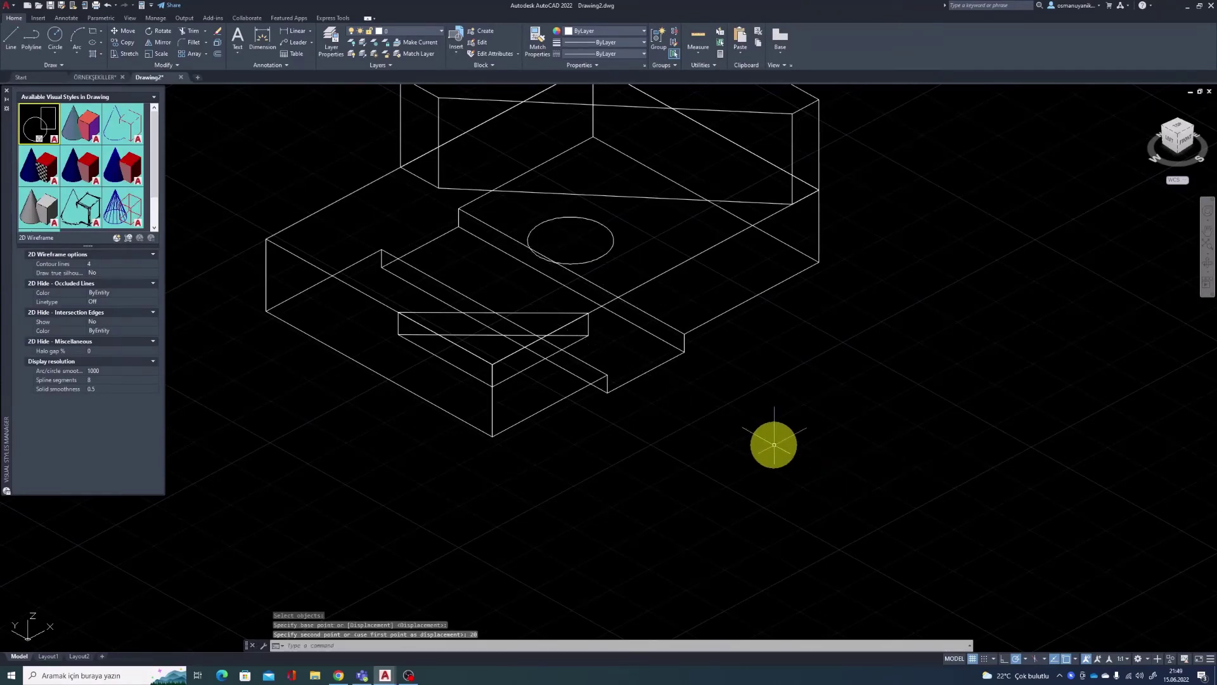
mouse_move(773, 444)
shift+middle_down()
mouse_move(576, 512)
mouse_move(674, 394)
shift+middle_up()
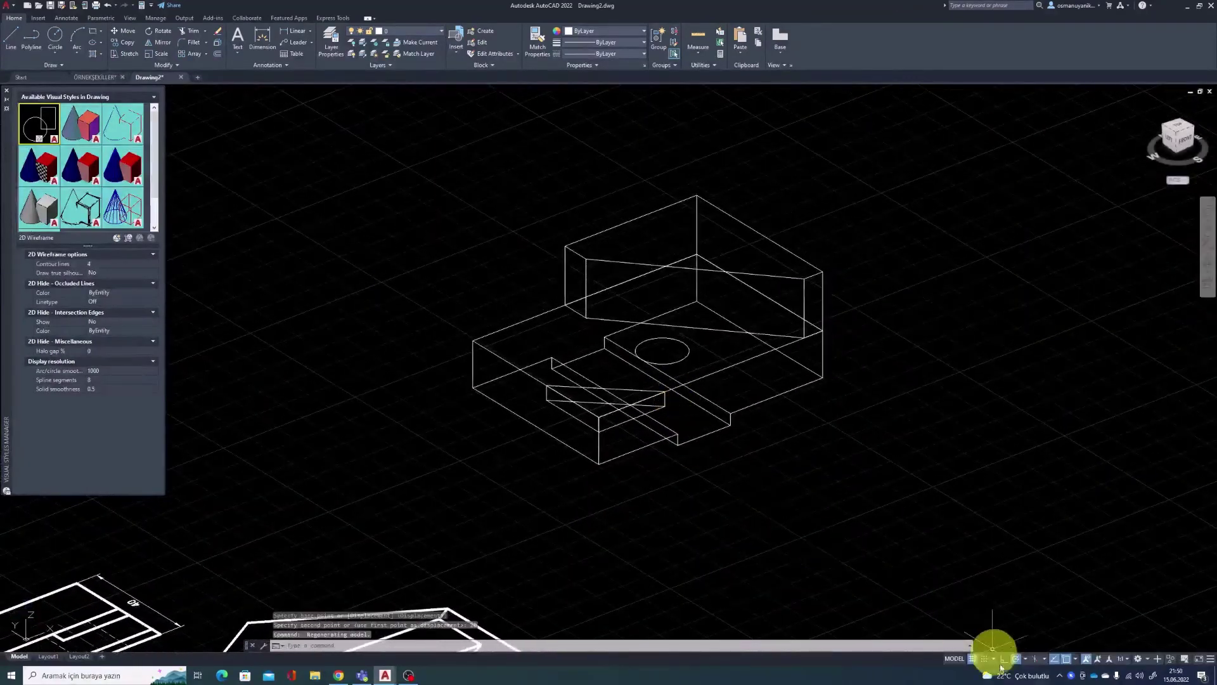
Step: Turn off the grid and extrude the circle downward into a cylinder through the base
click(972, 658)
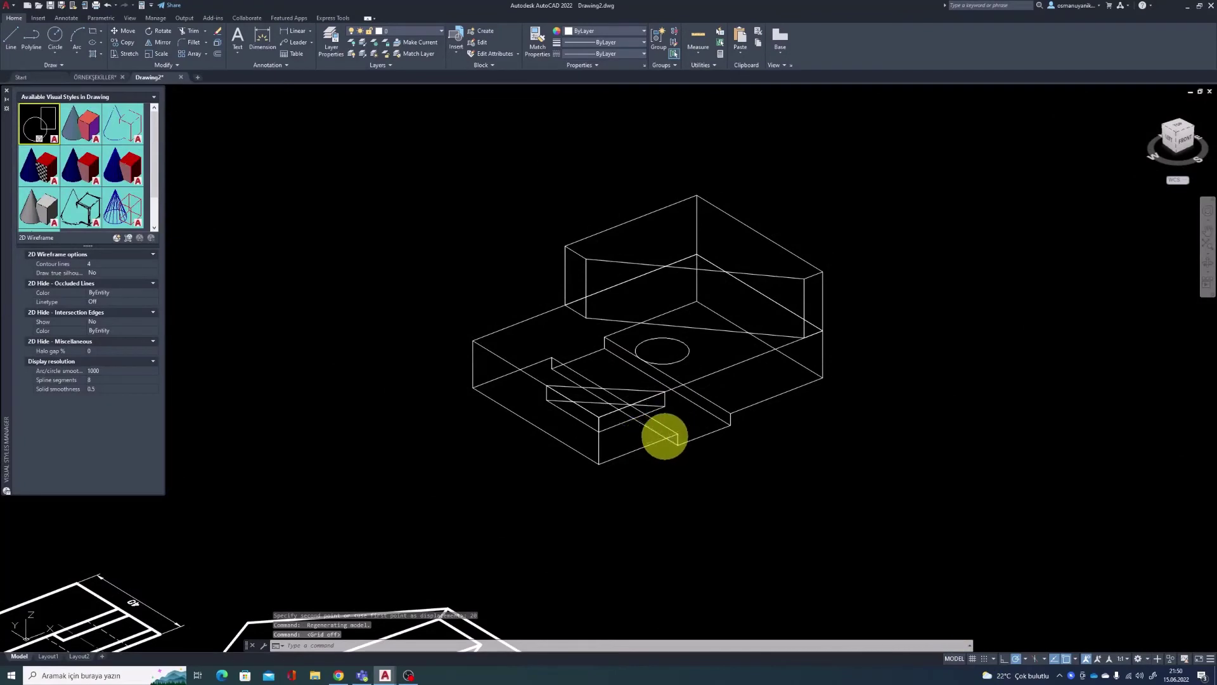
shift+middle_drag(664, 436, 667, 434)
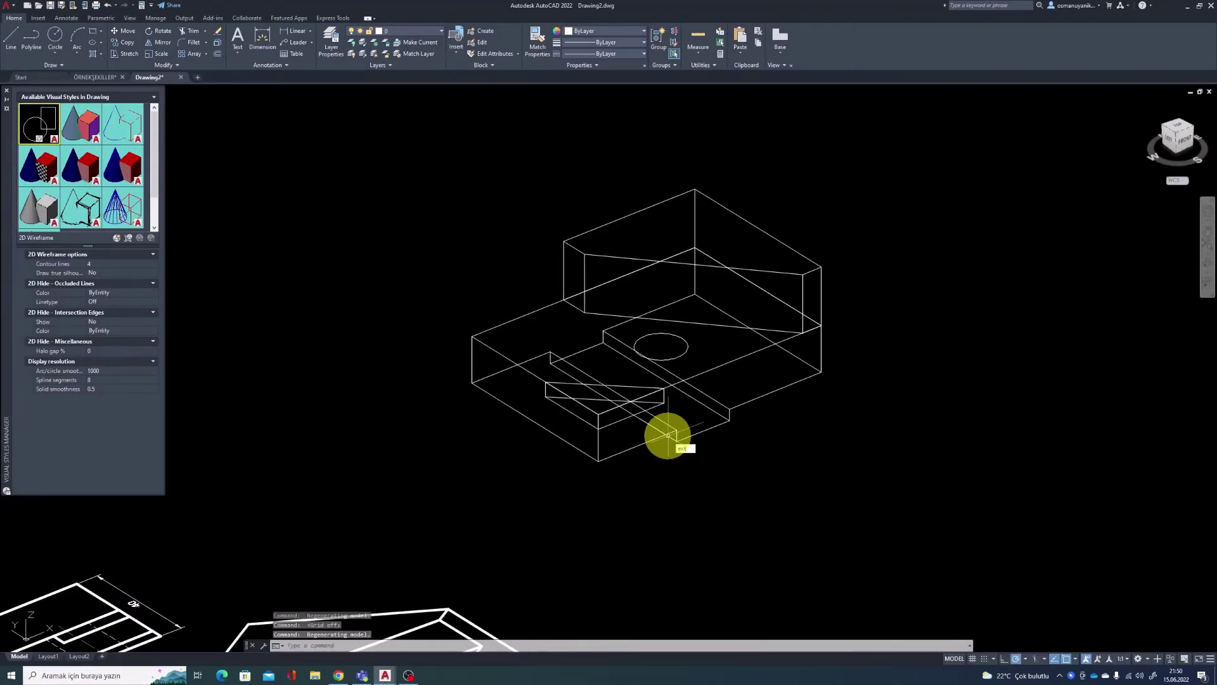
key(Return)
click(684, 353)
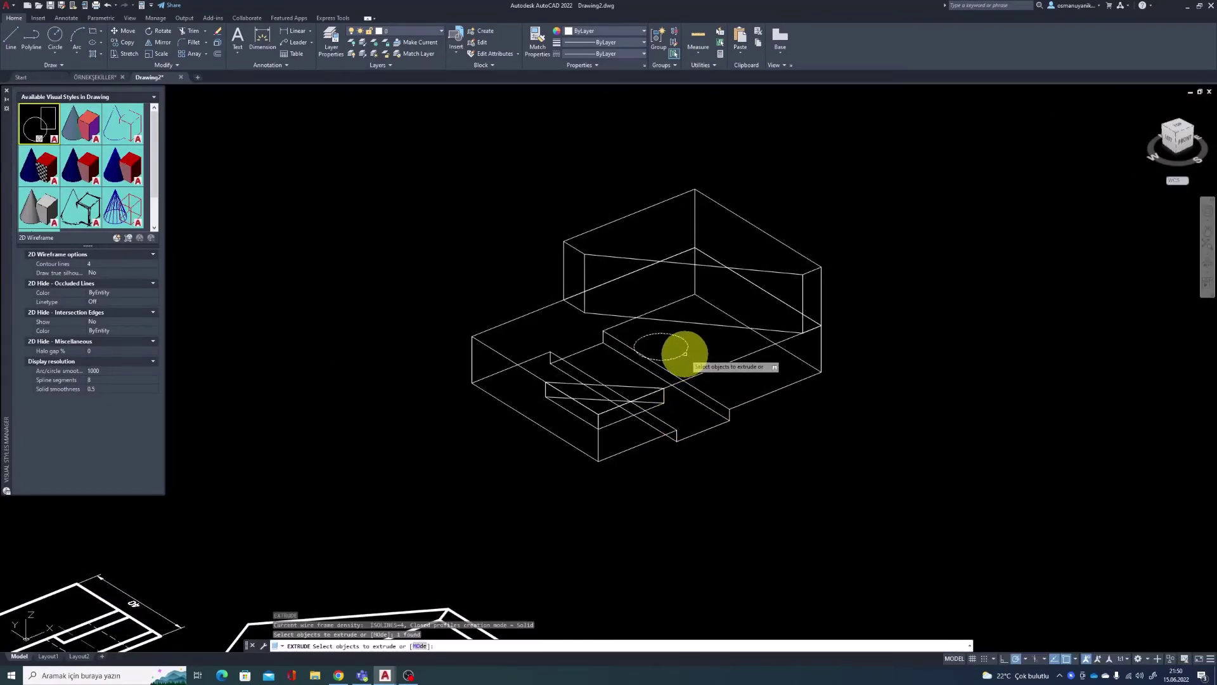
key(Return)
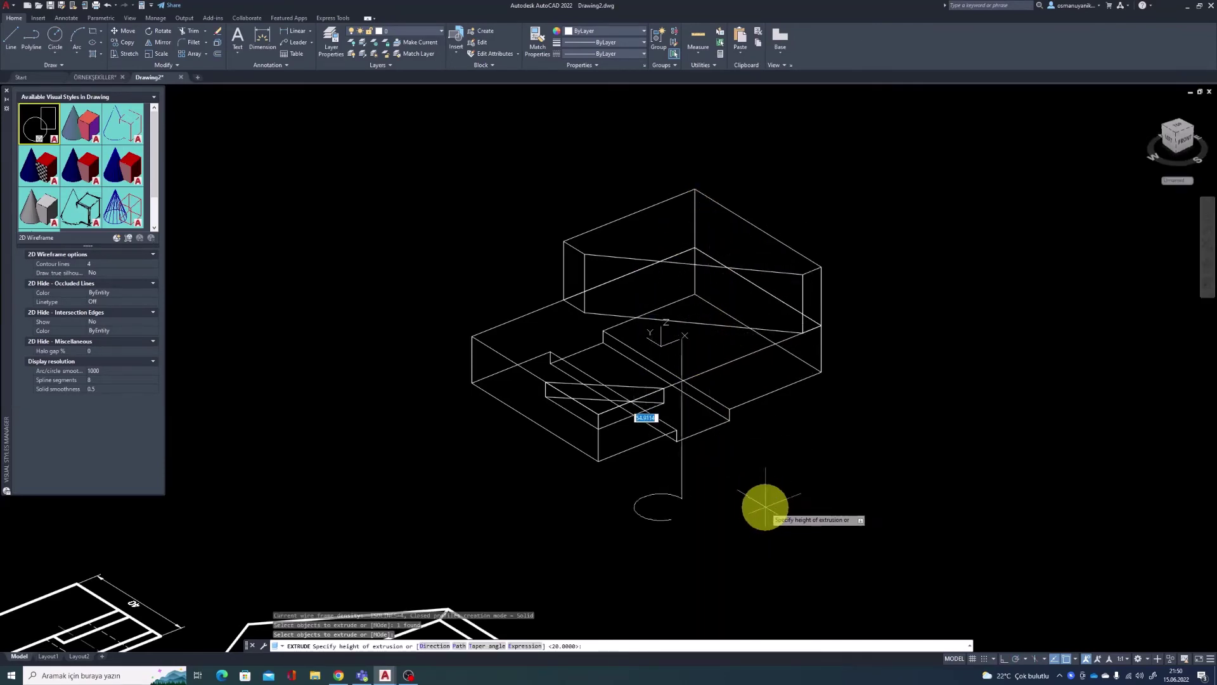
click(758, 494)
mouse_move(758, 495)
shift+middle_down()
mouse_move(711, 434)
mouse_move(742, 468)
shift+middle_up()
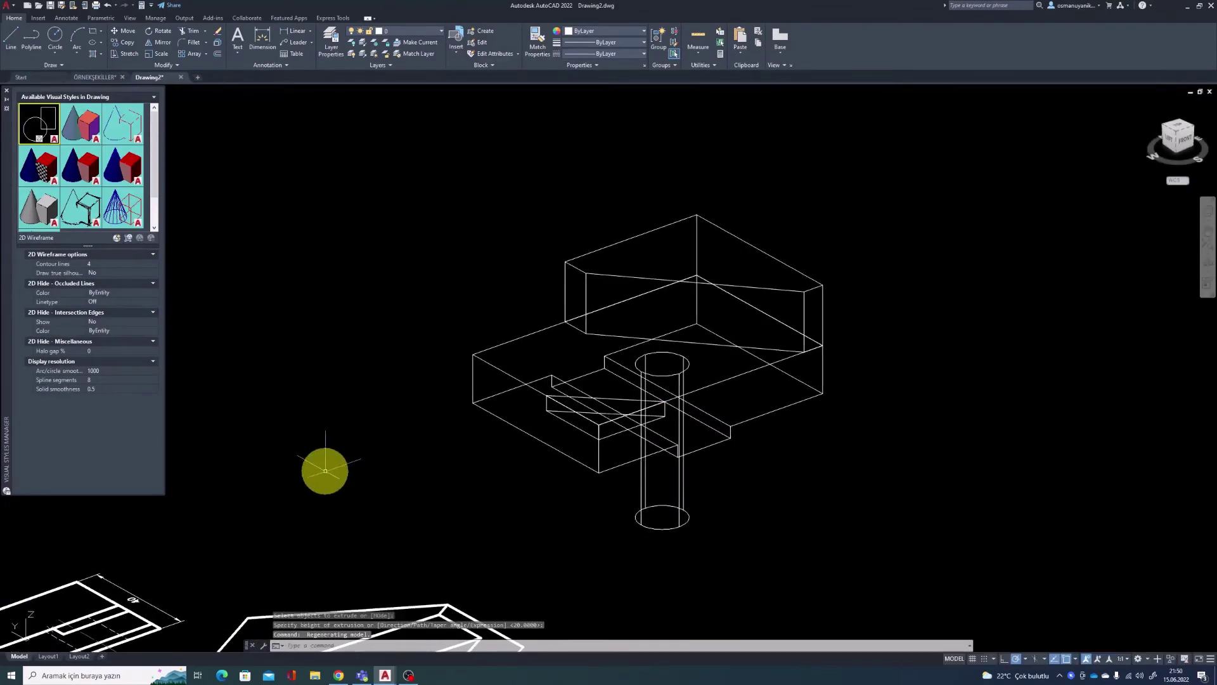
Step: Preview the cylinder Shaded, then return to 2D Wireframe
click(83, 171)
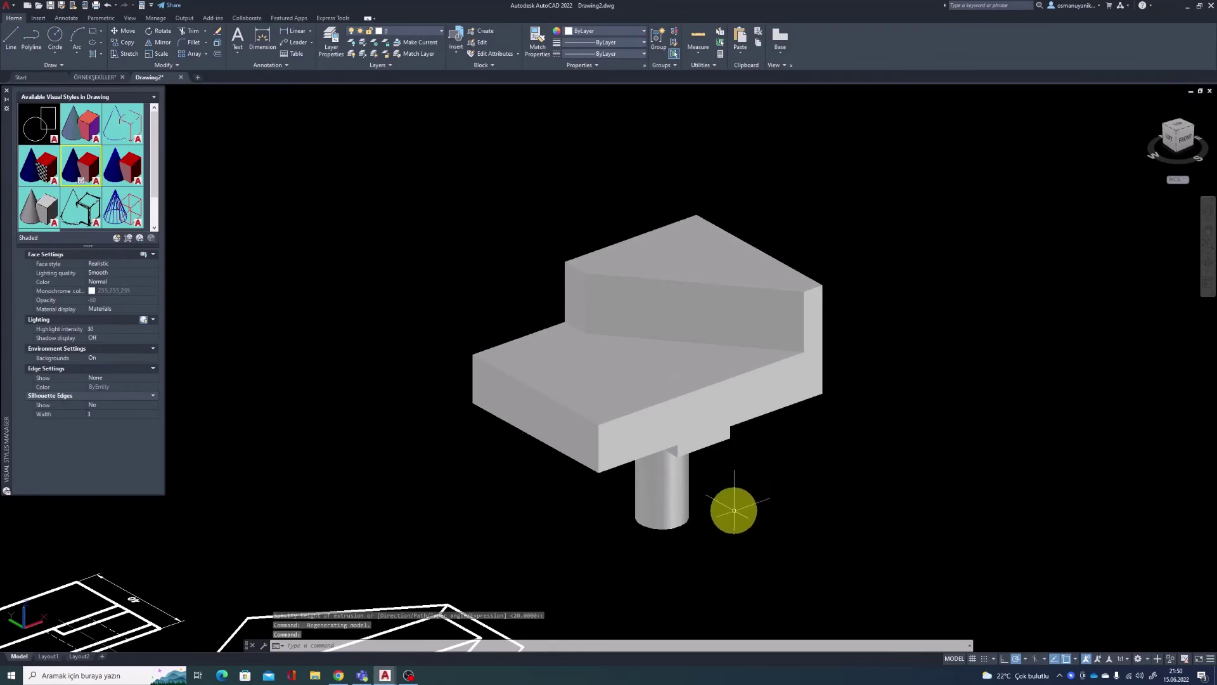
mouse_move(728, 508)
shift+middle_down()
mouse_move(663, 410)
mouse_move(723, 500)
shift+middle_up()
double_click(40, 124)
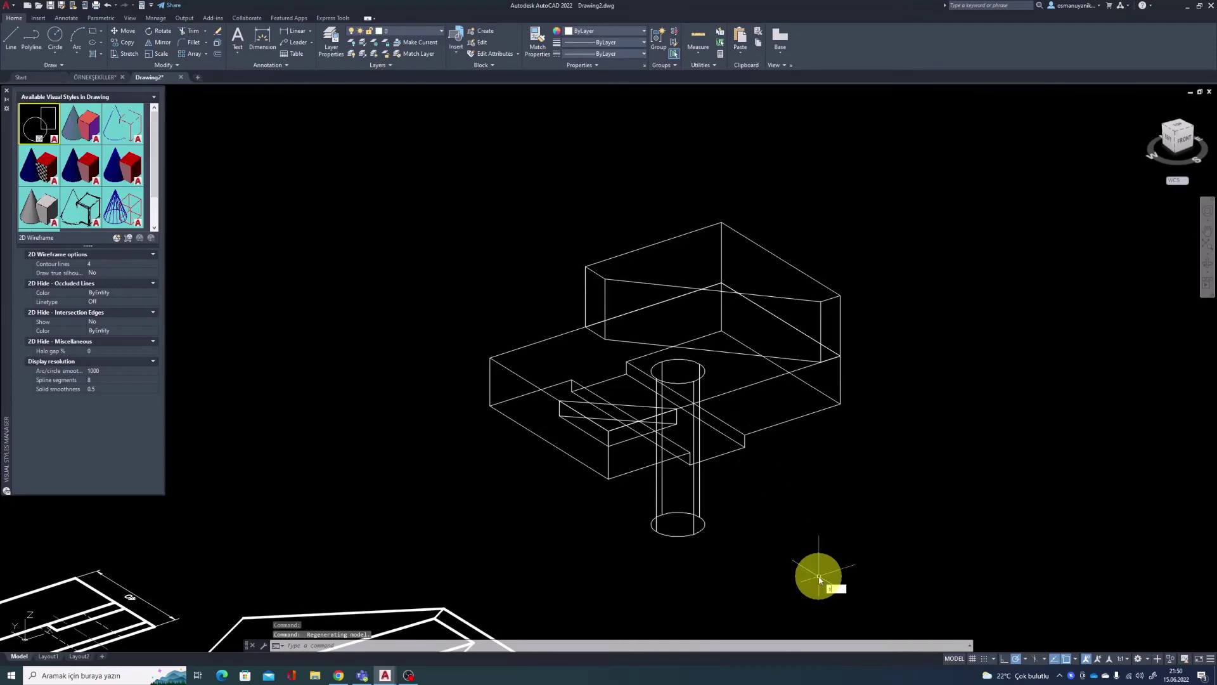
Step: Subtract the cylinder and the small slot block from the main block
text(su)
key(Return)
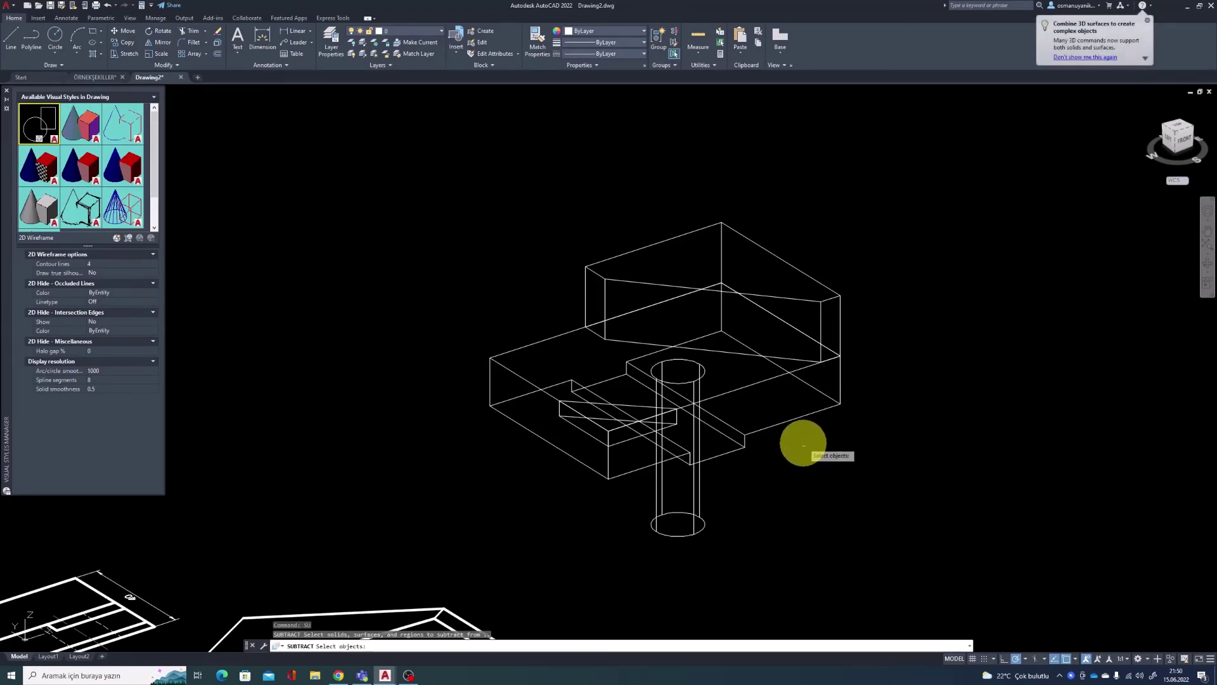
click(781, 422)
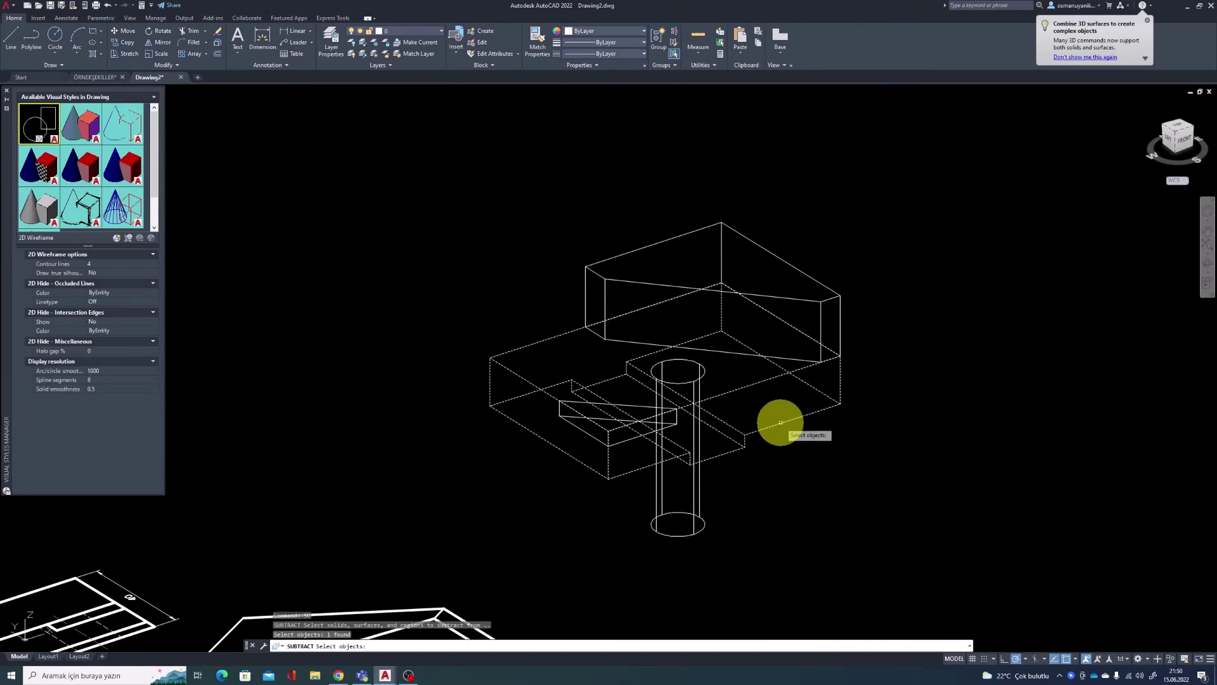
key(Return)
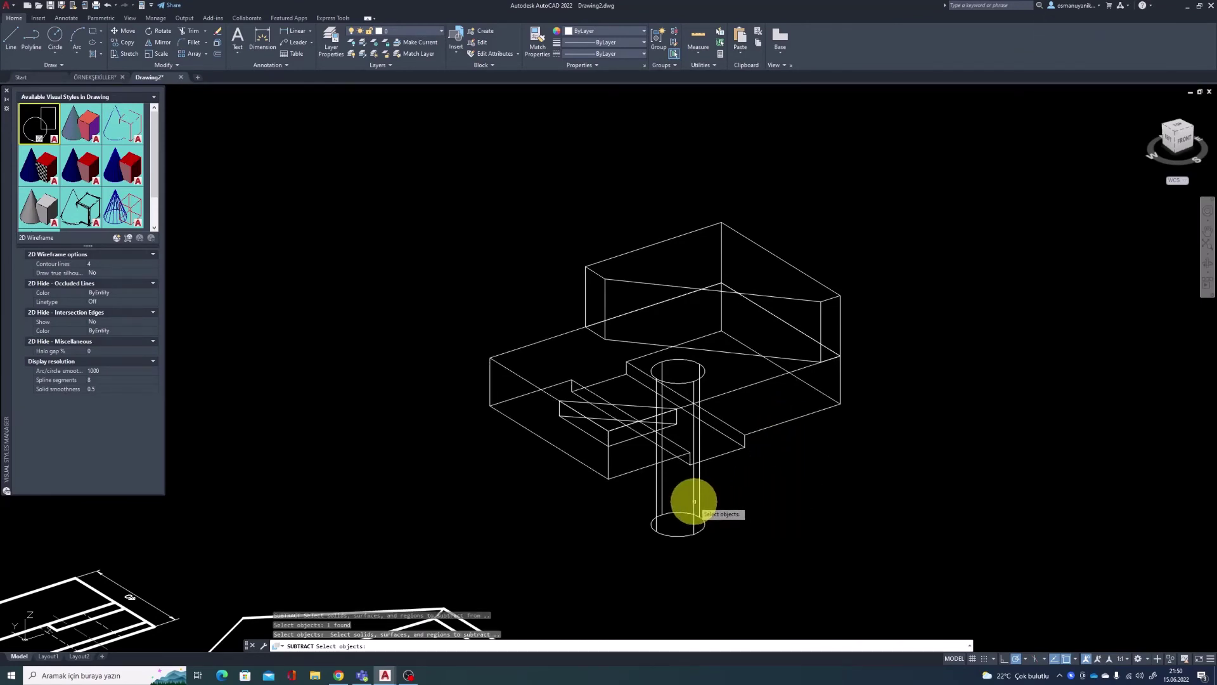
click(695, 501)
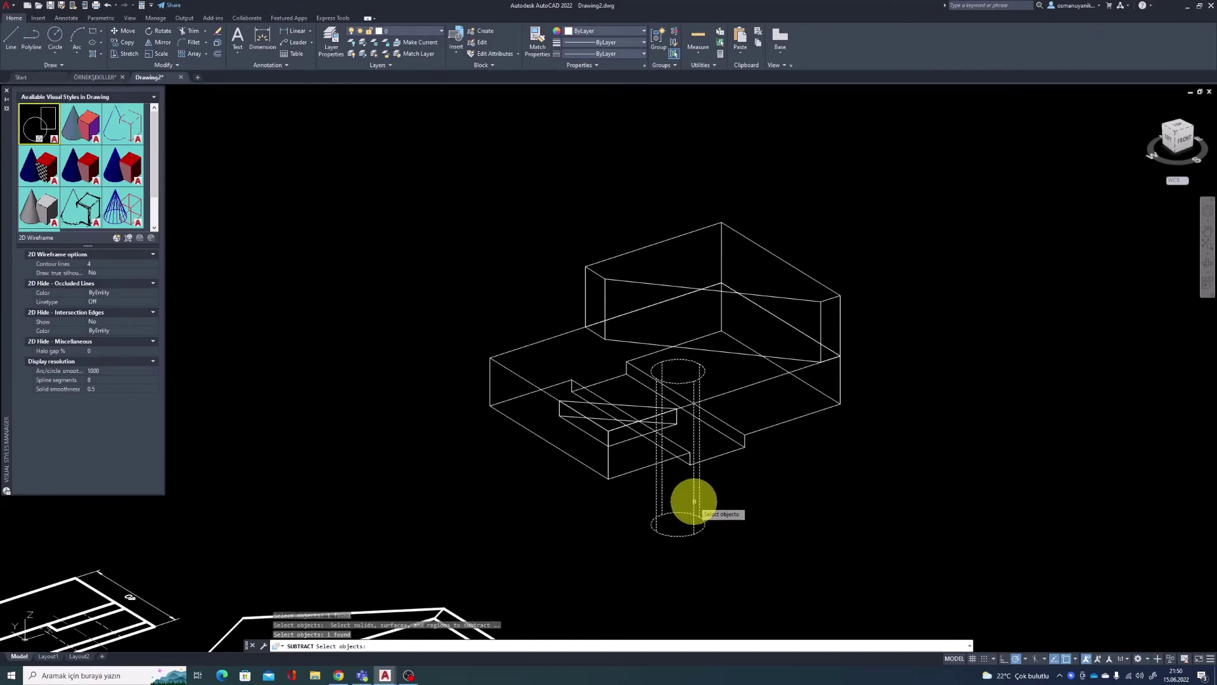
click(582, 430)
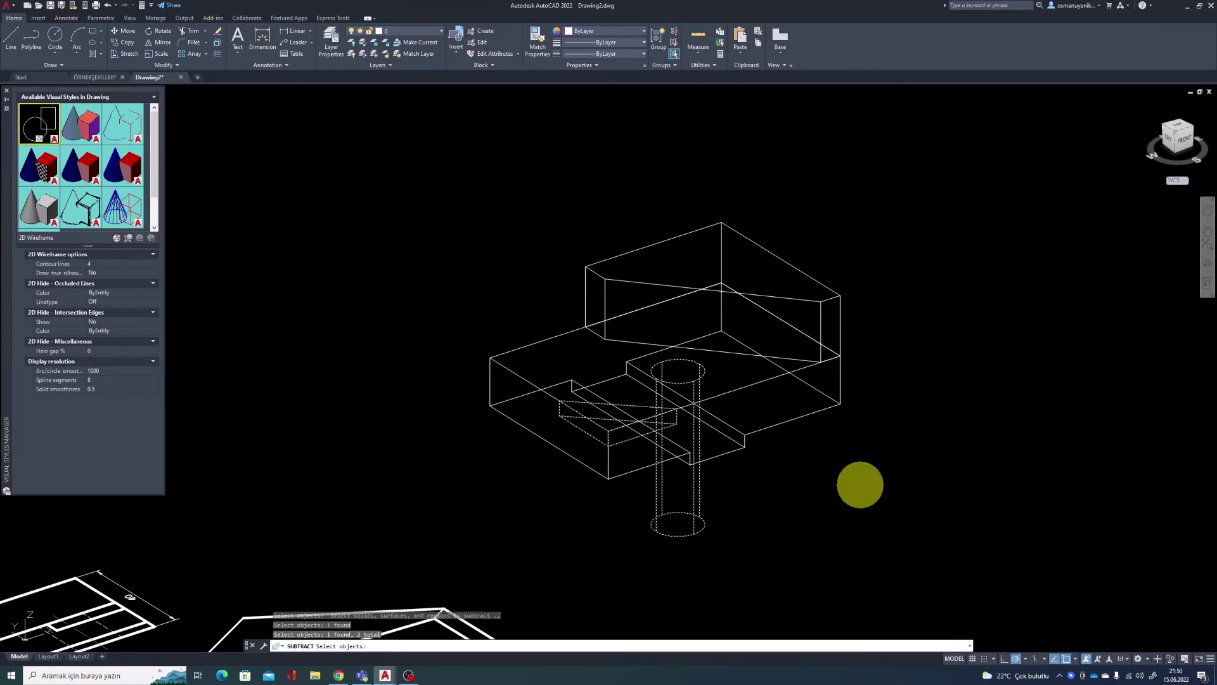
key(Return)
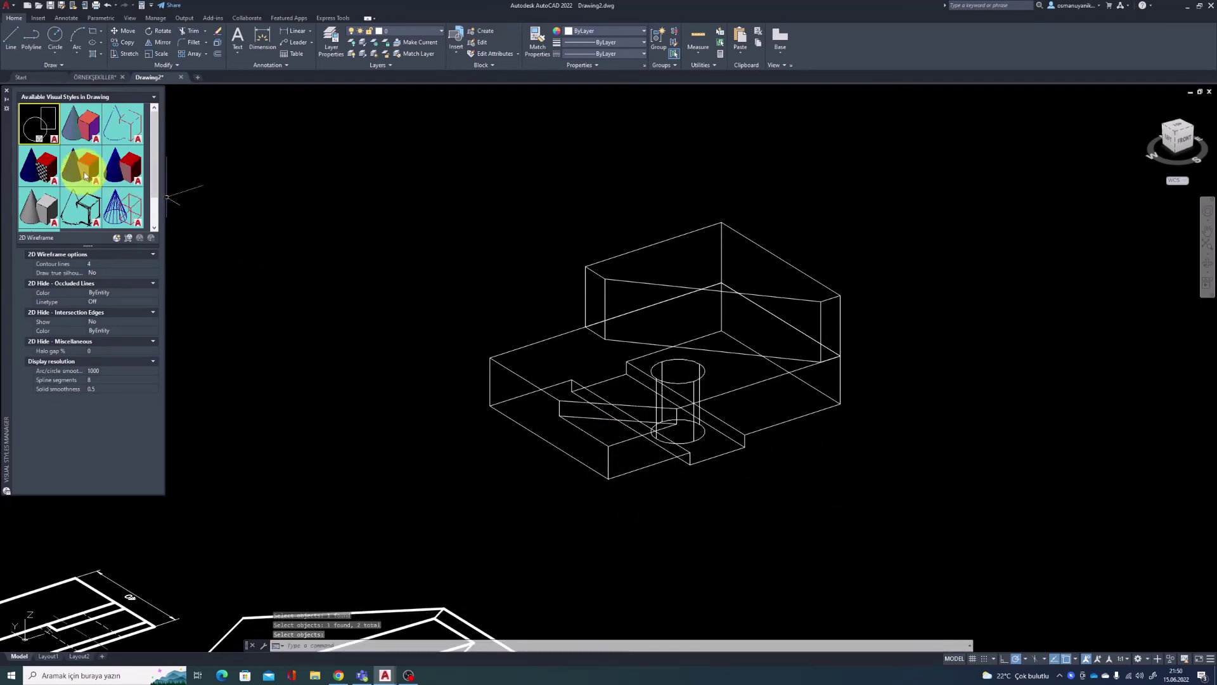
Step: Display the cut block Shaded and orbit to inspect the hole and grooves
double_click(85, 175)
mouse_move(674, 489)
shift+middle_down()
mouse_move(695, 492)
mouse_move(675, 524)
mouse_move(660, 492)
mouse_move(666, 413)
mouse_move(576, 413)
mouse_move(614, 408)
shift+middle_up()
scroll(665, 476, up, 3)
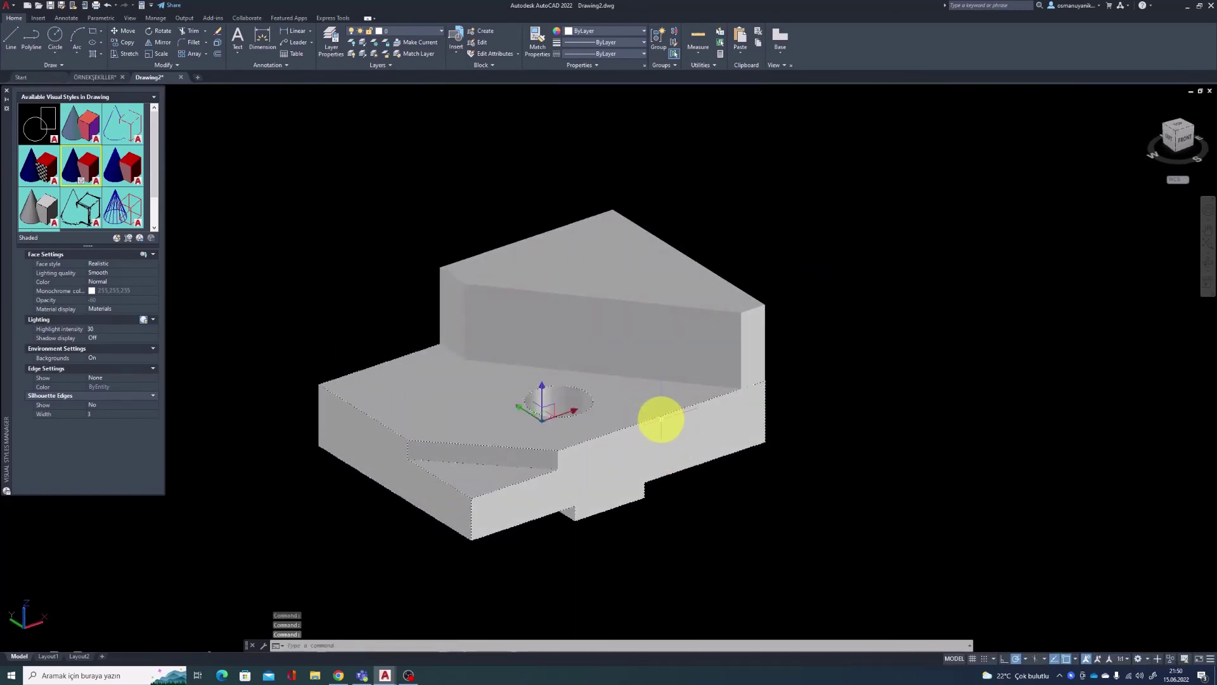
Step: Union the block and the remaining solid piece into one bracket solid
key(Escape)
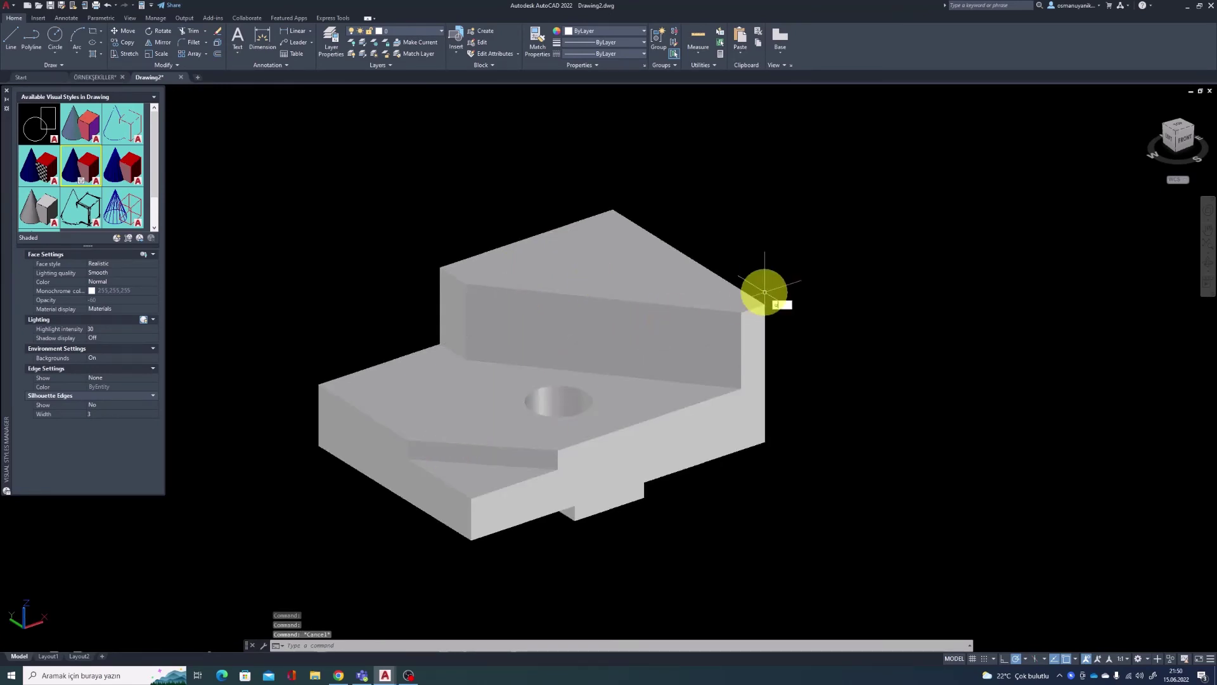
text(n)
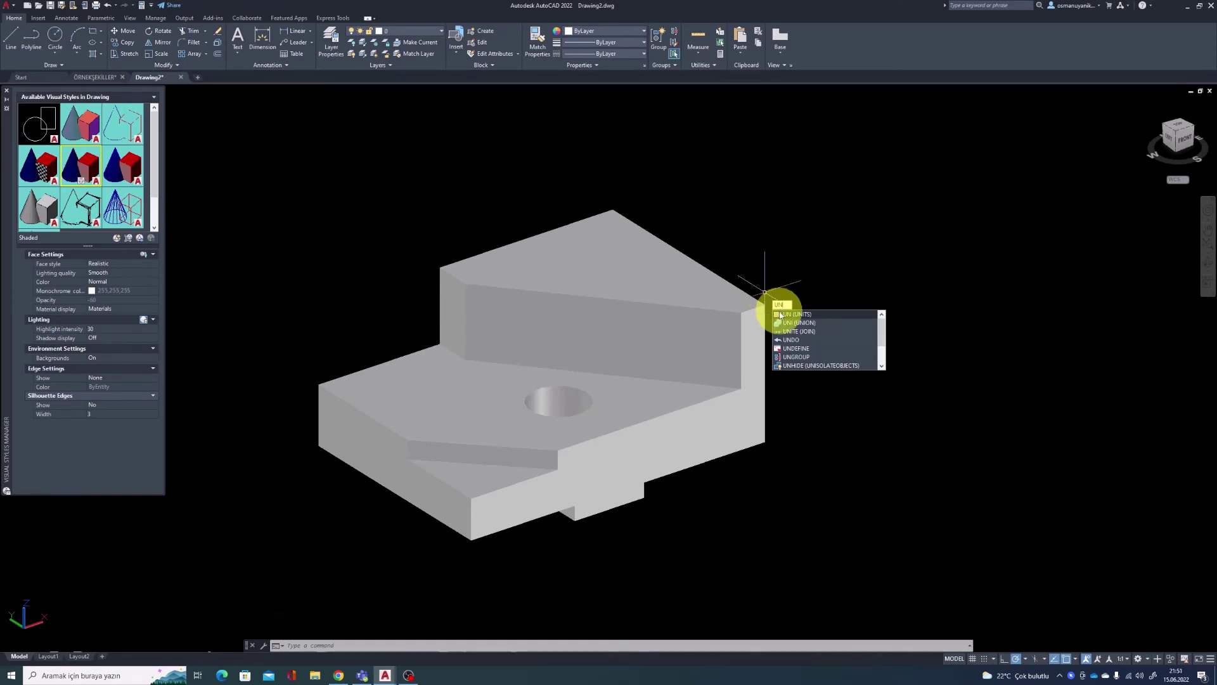
click(798, 322)
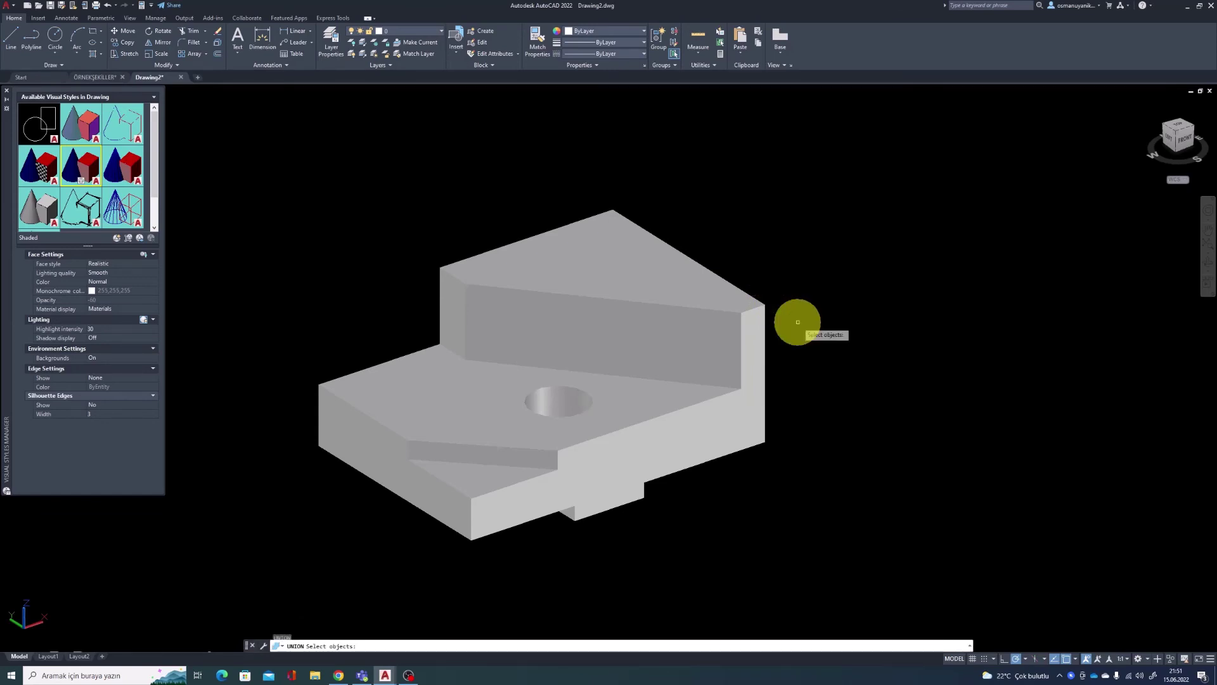
click(656, 417)
click(734, 293)
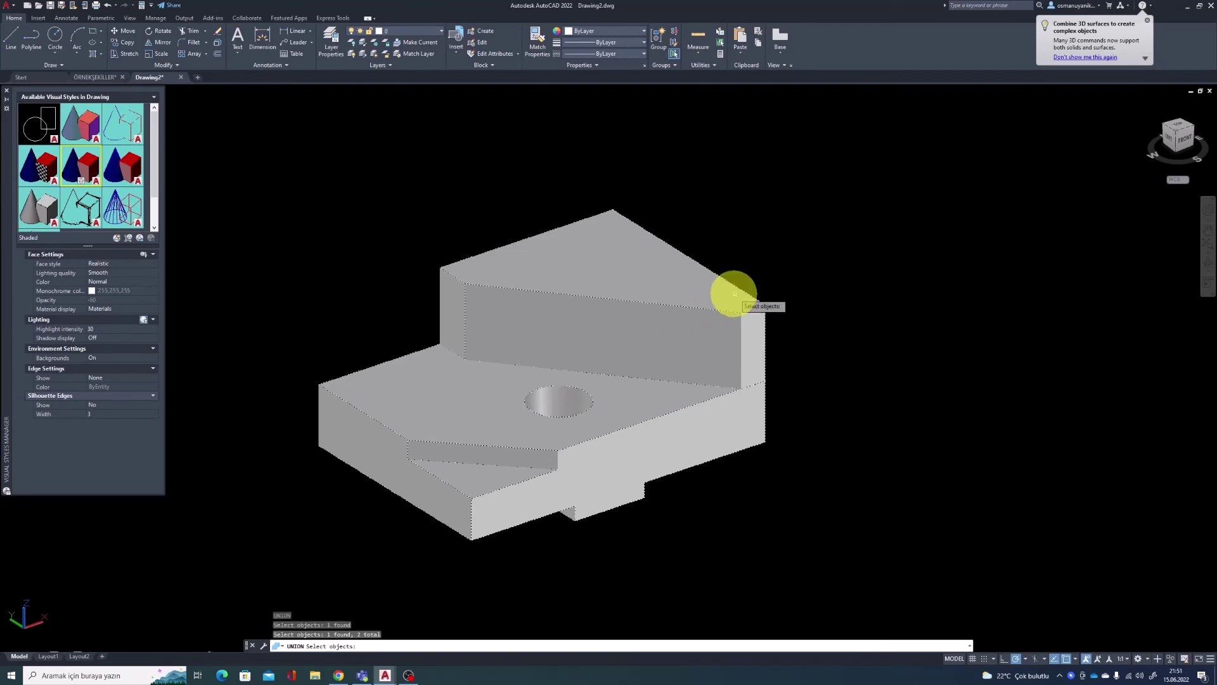
key(Return)
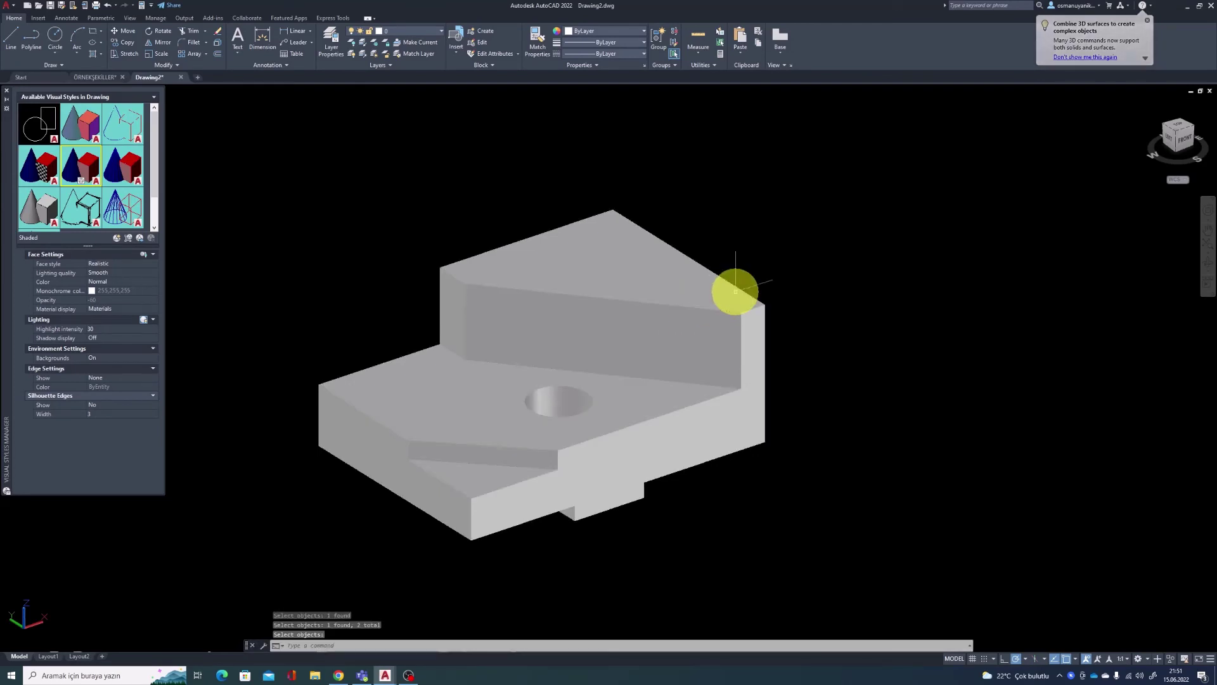
Step: Orbit to inspect the top of the merged solid, then close the Visual Styles Manager
click(552, 293)
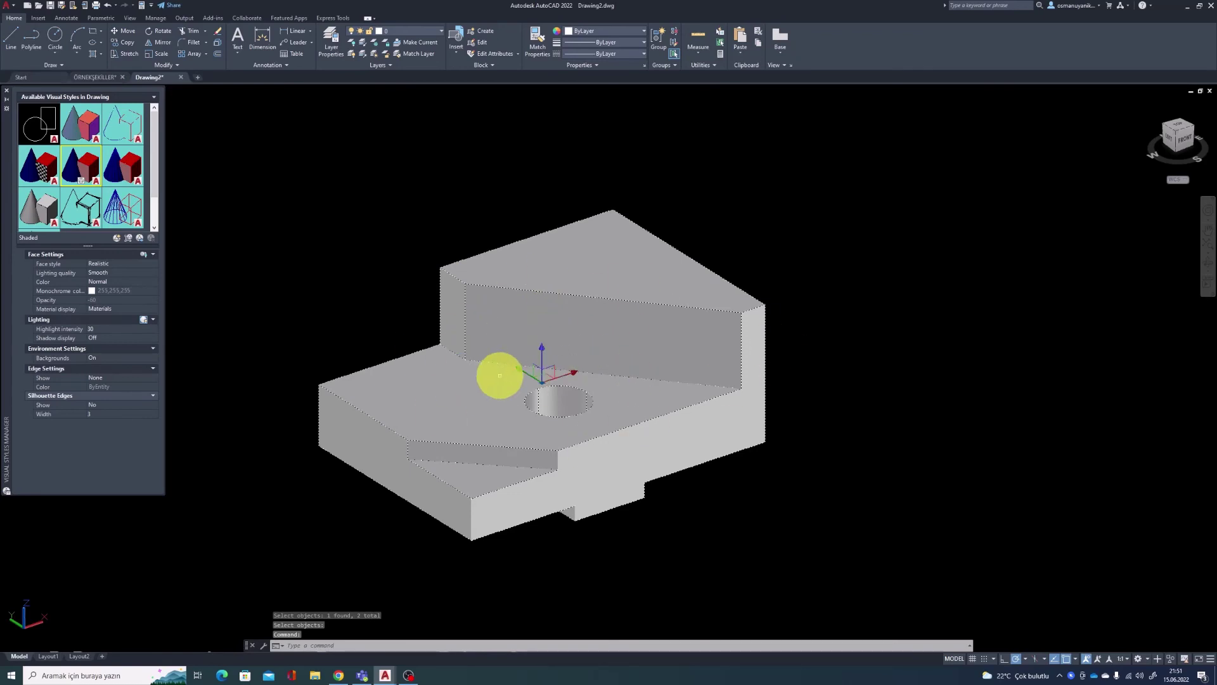
shift+middle_drag(593, 399, 598, 413)
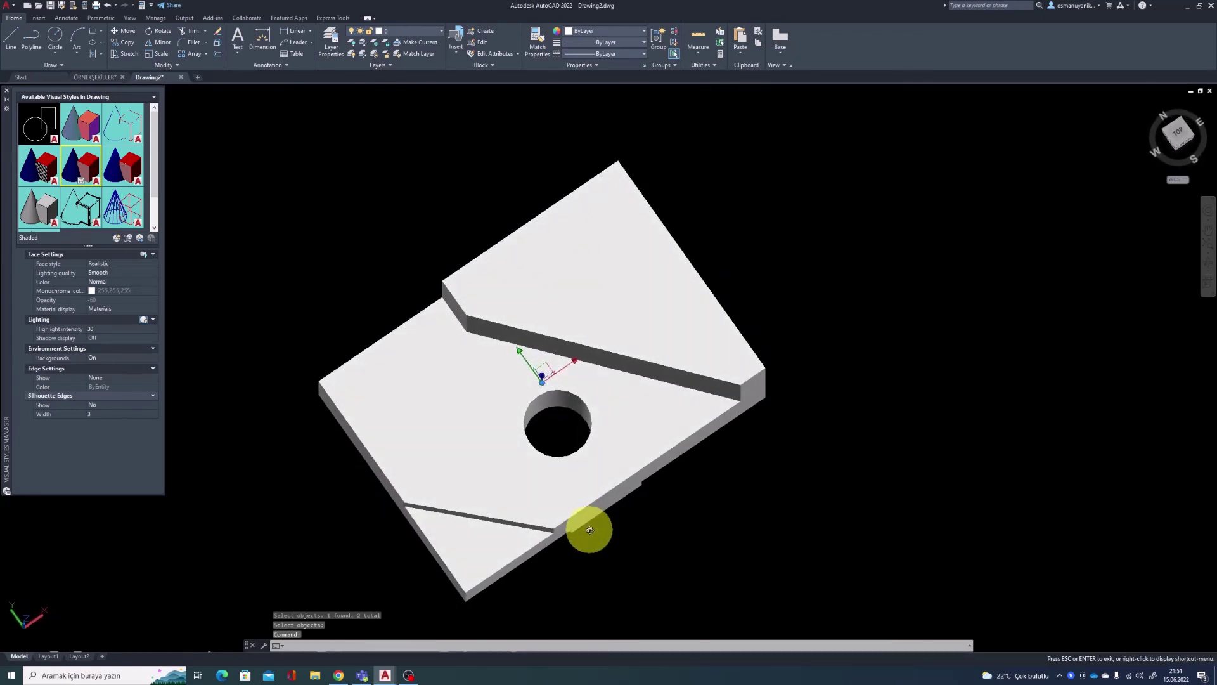
key(Escape)
key(Escape)
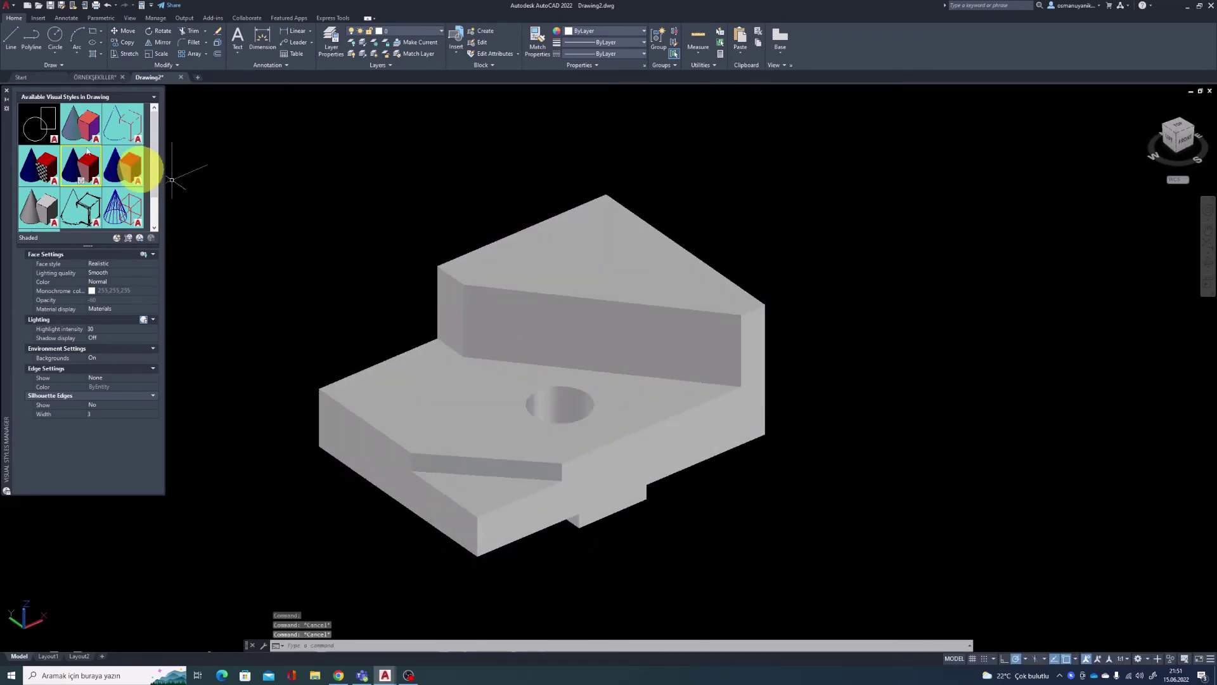
click(7, 95)
Step: Set the merged bracket solid's colour to Magenta in the Properties palette
click(777, 279)
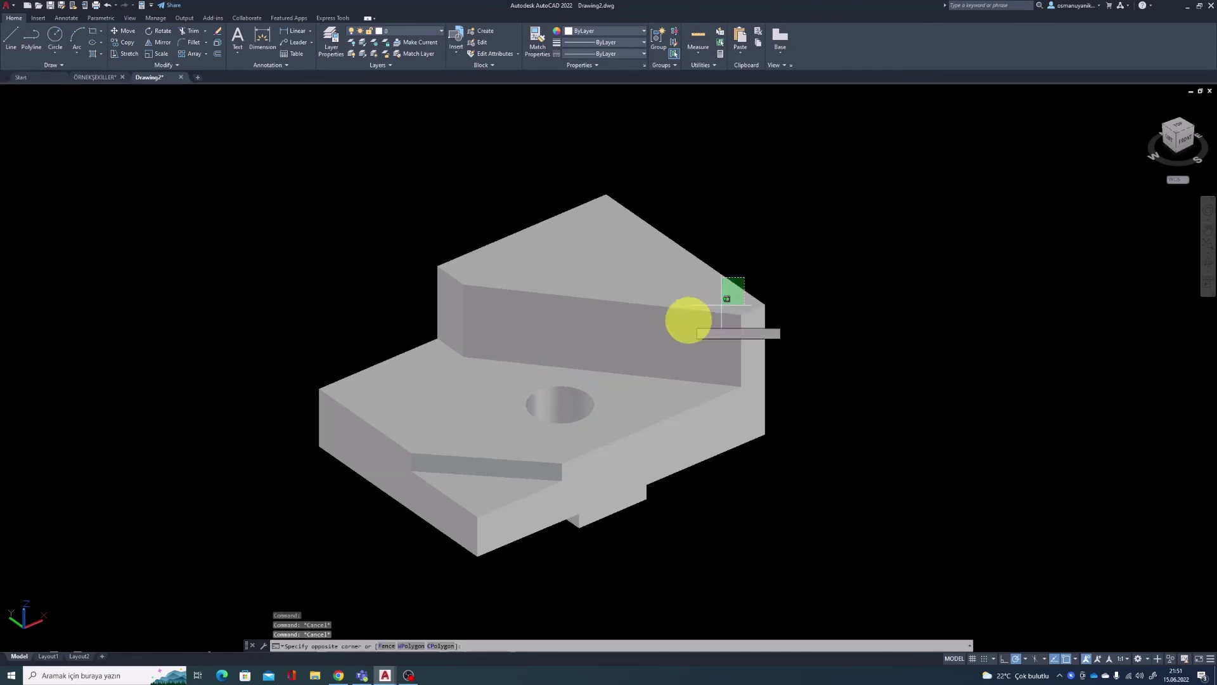
click(666, 342)
key(ctrl+1)
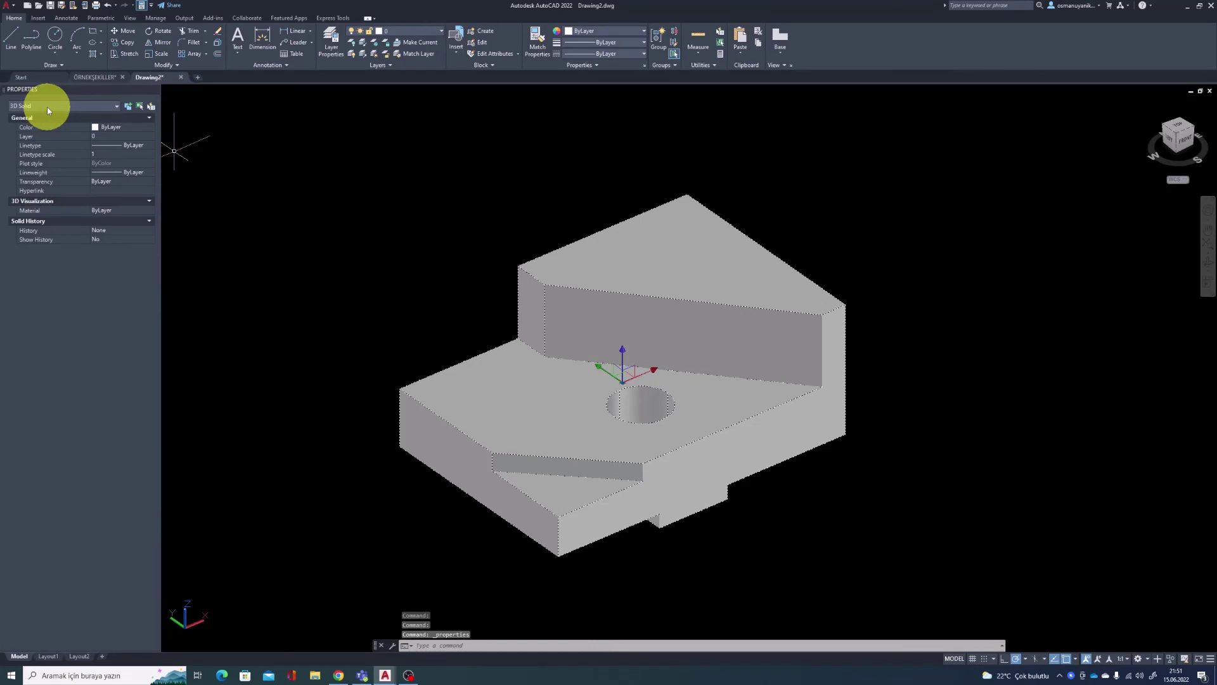
click(120, 129)
click(150, 128)
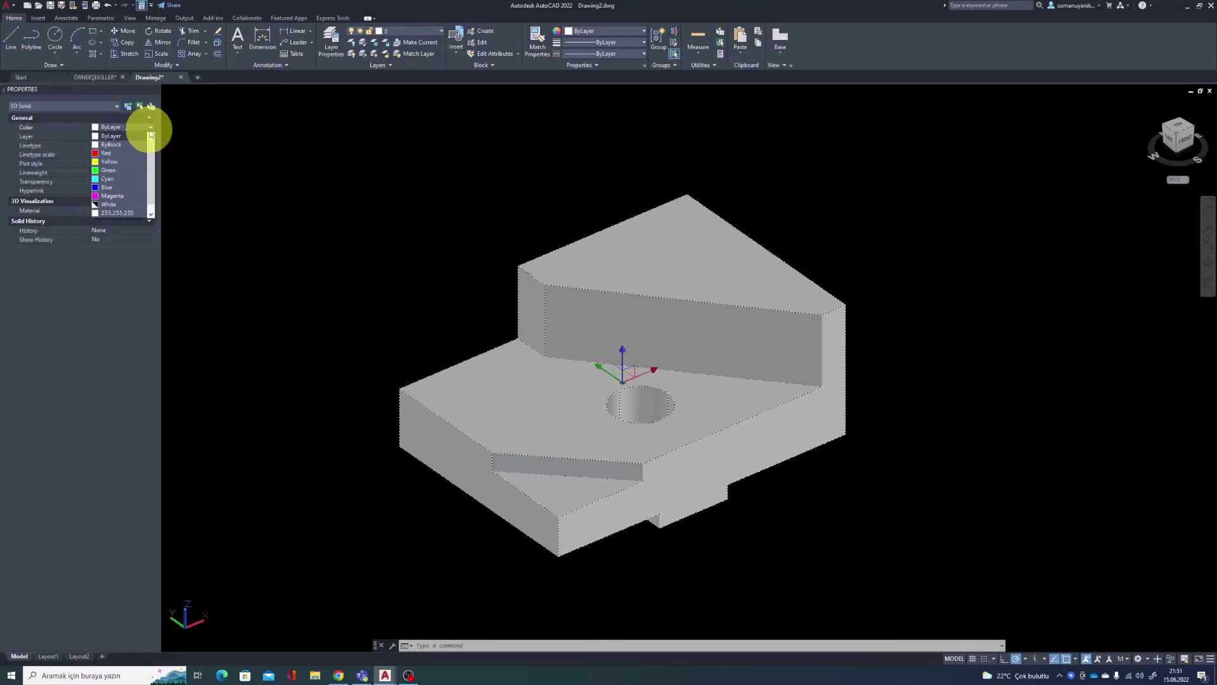
click(121, 195)
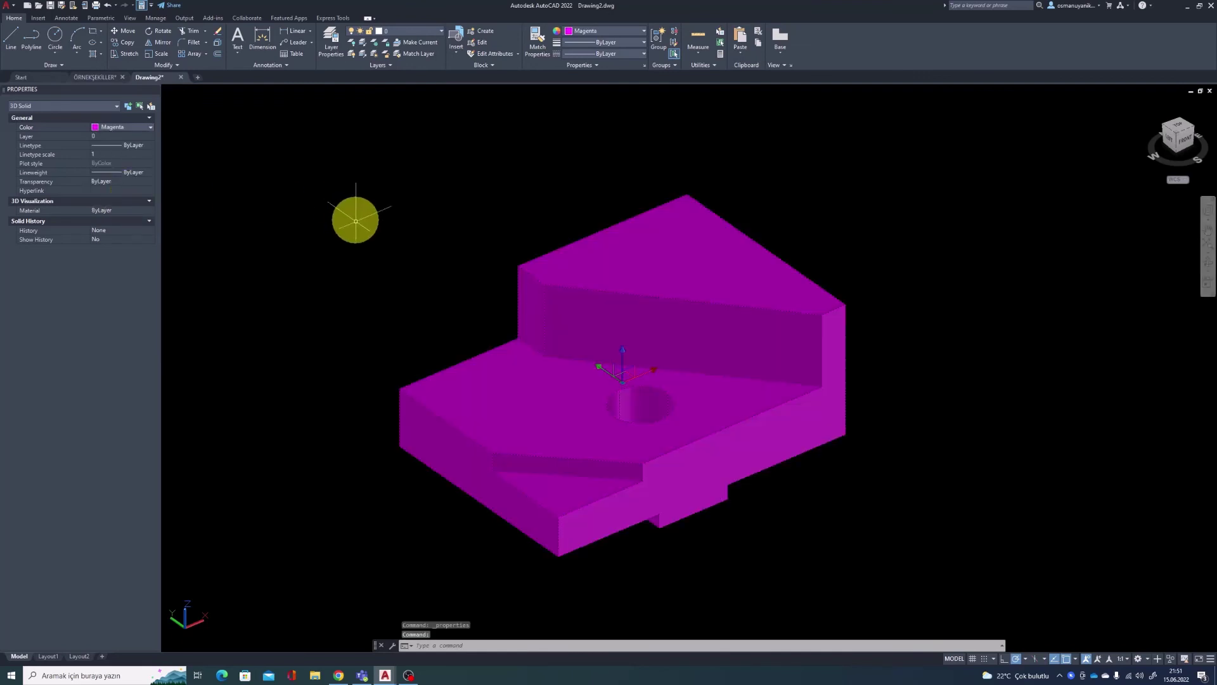
key(Escape)
key(Escape)
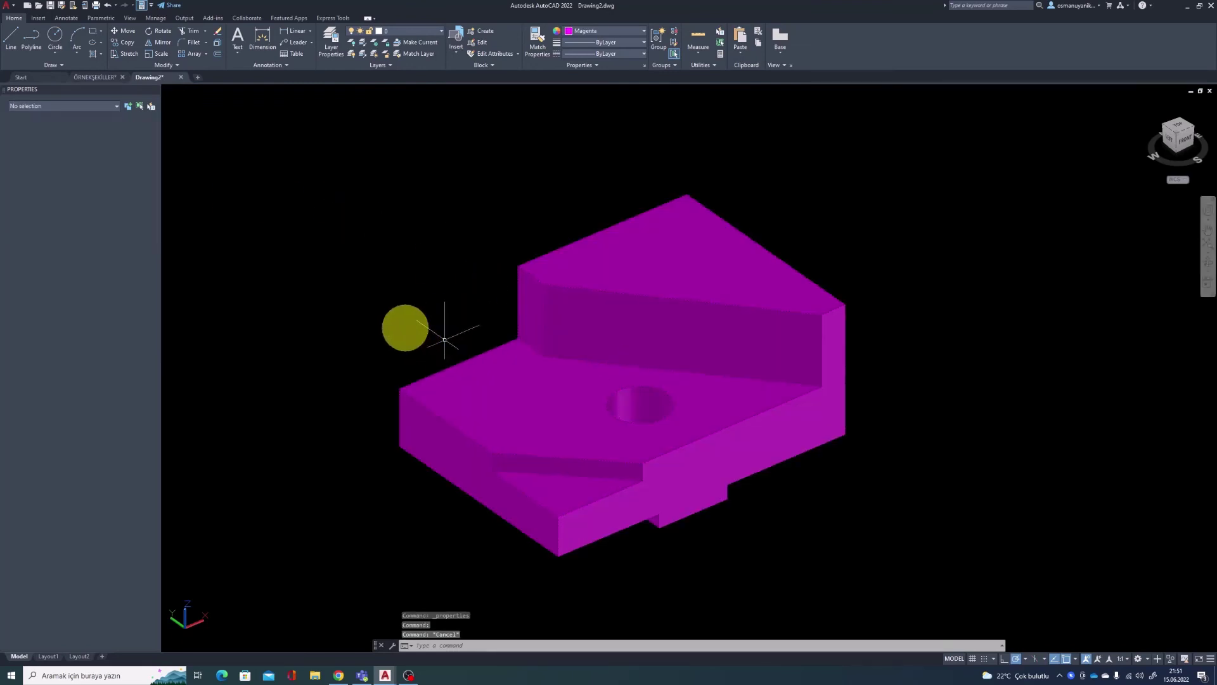
Step: Close the Properties palette and orbit slightly to view the magenta bracket
click(486, 289)
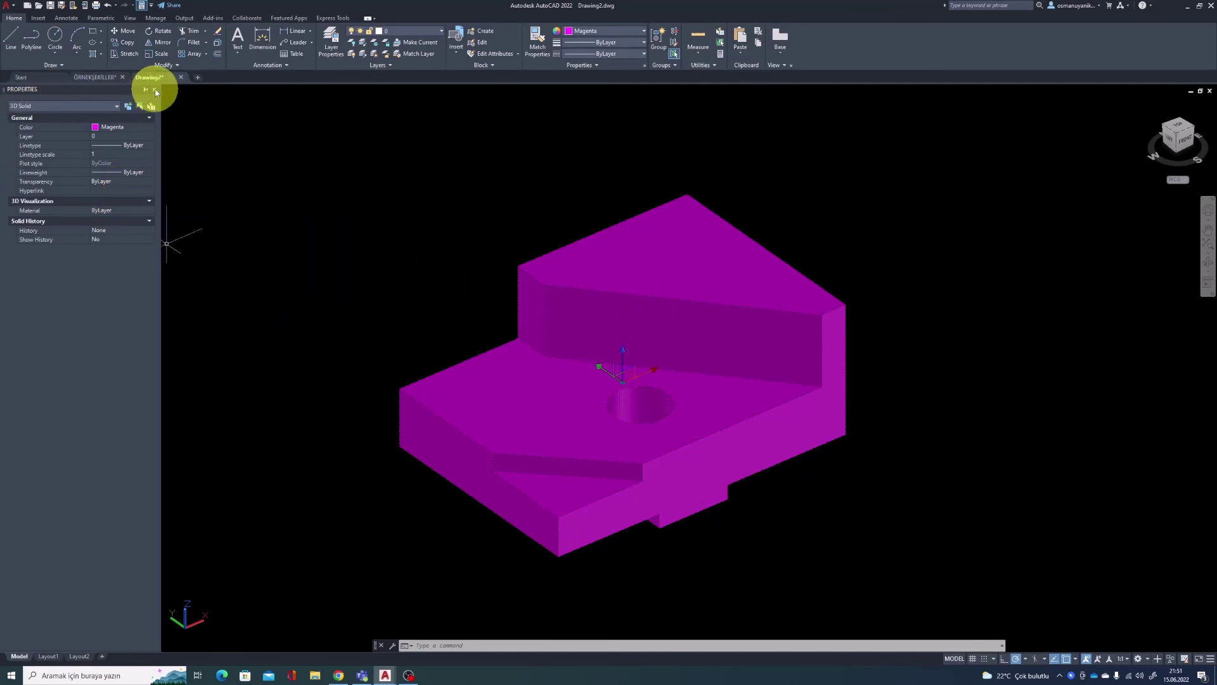
click(156, 90)
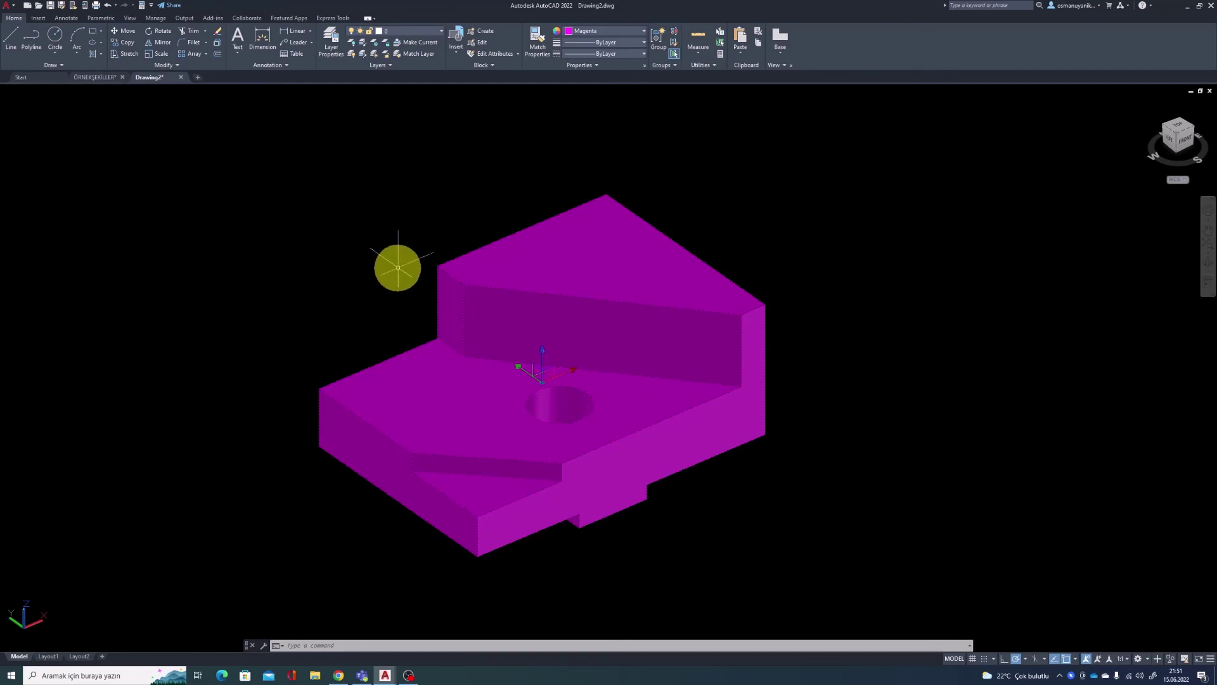
mouse_move(395, 280)
shift+middle_down()
mouse_move(398, 312)
mouse_move(402, 291)
shift+middle_up()
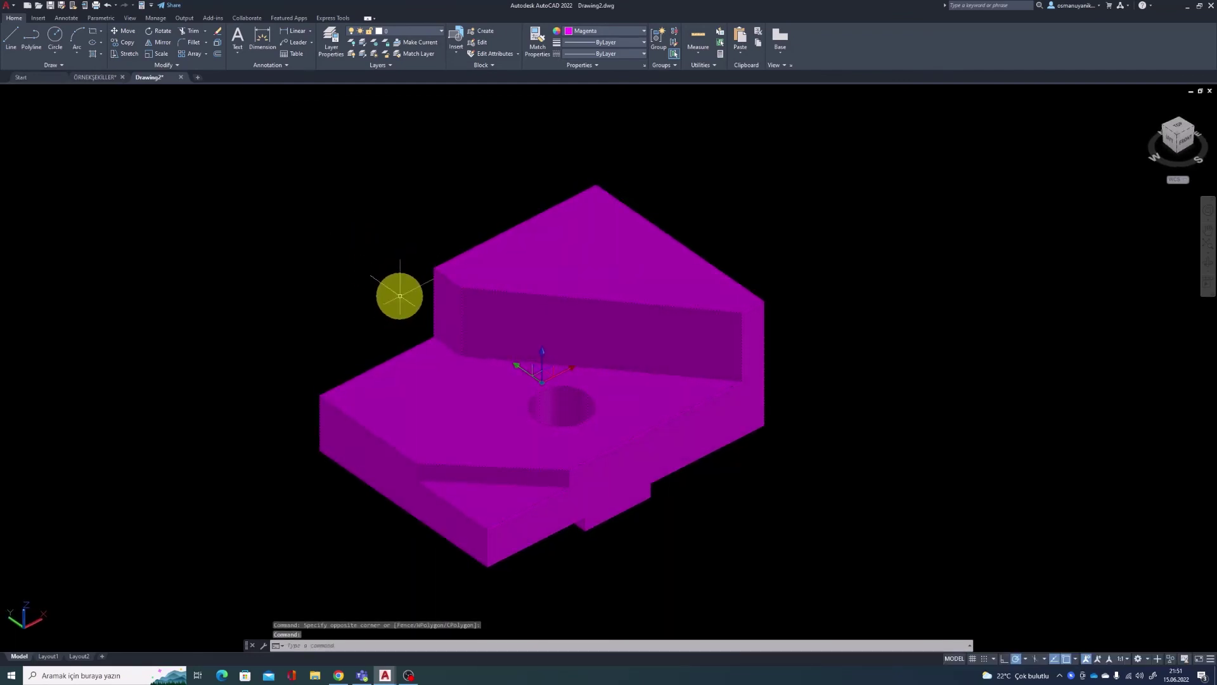